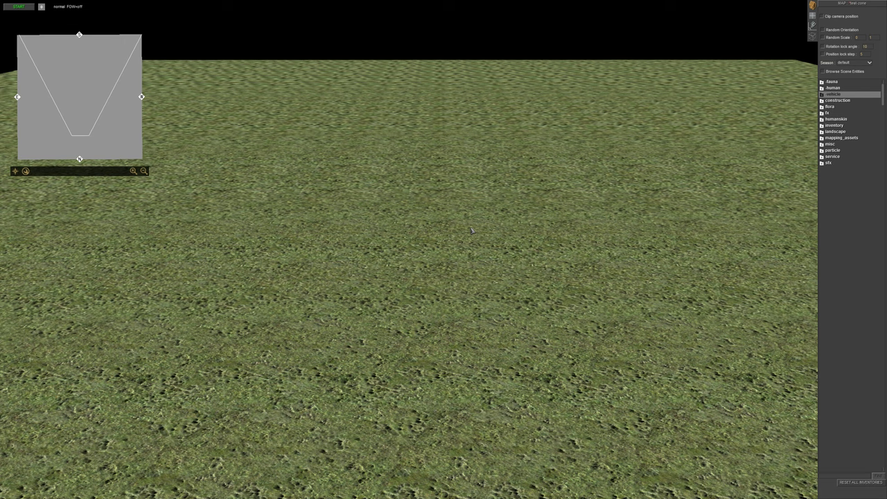
Step: Place a panzer4h medium tank from the German vehicles on the empty terrain and shift it sideways
{"action": "scroll", "coordinate": [471, 231], "scroll_direction": "up", "scroll_amount": 2}
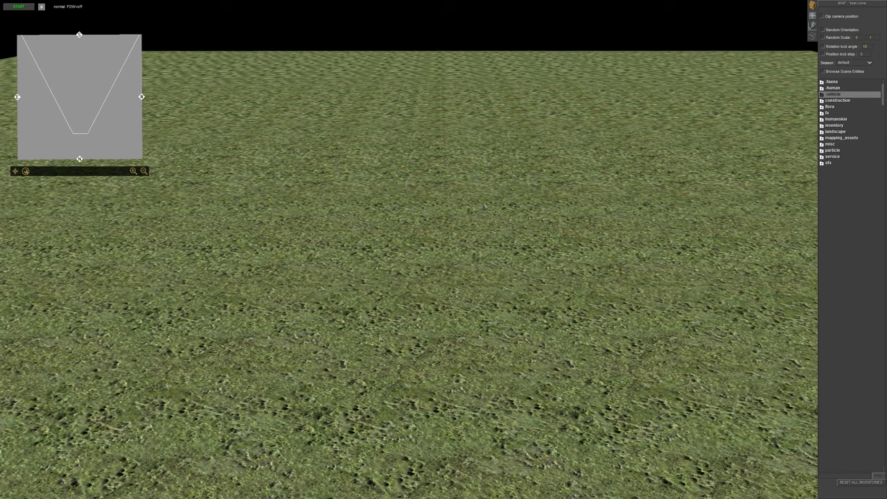
{"action": "left_click", "coordinate": [841, 89]}
{"action": "left_click", "coordinate": [841, 89]}
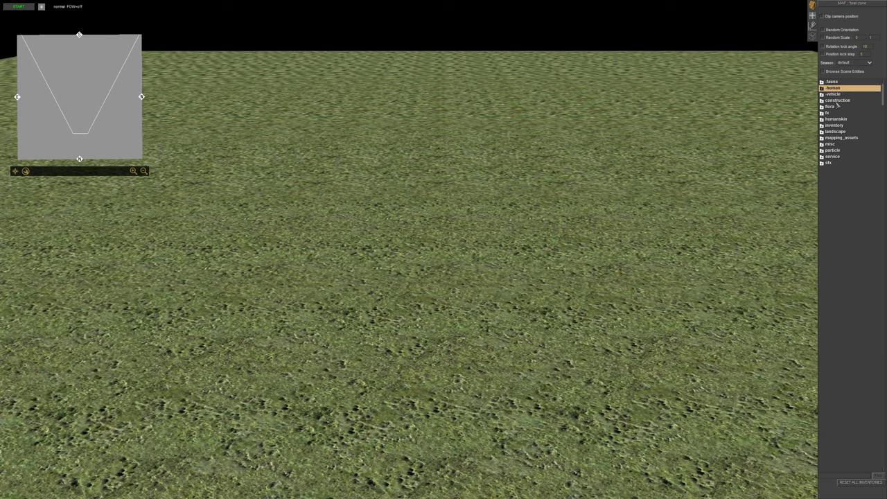
{"action": "left_click", "coordinate": [841, 94]}
{"action": "double_click", "coordinate": [839, 106]}
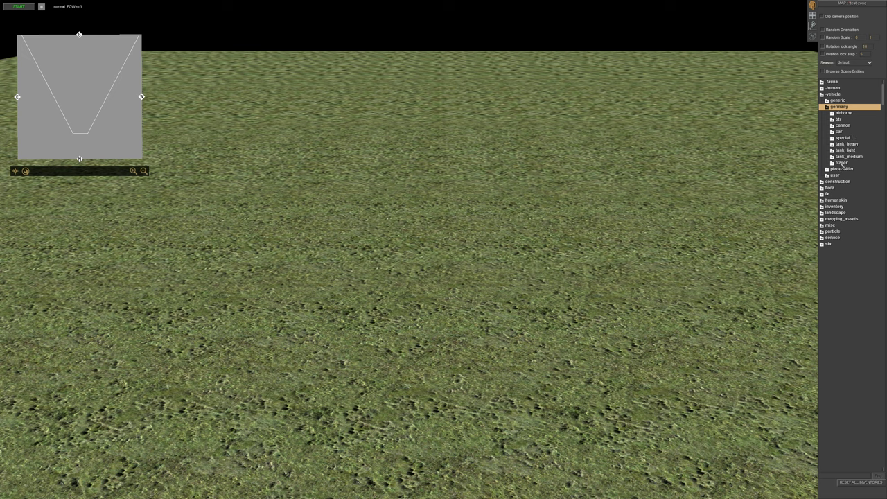
{"action": "double_click", "coordinate": [844, 156]}
{"action": "left_click", "coordinate": [845, 249]}
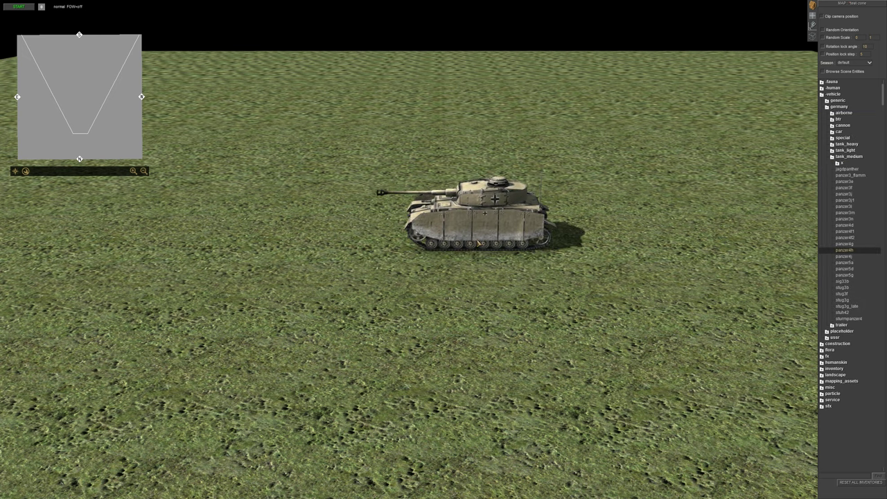
{"action": "left_click", "coordinate": [458, 242]}
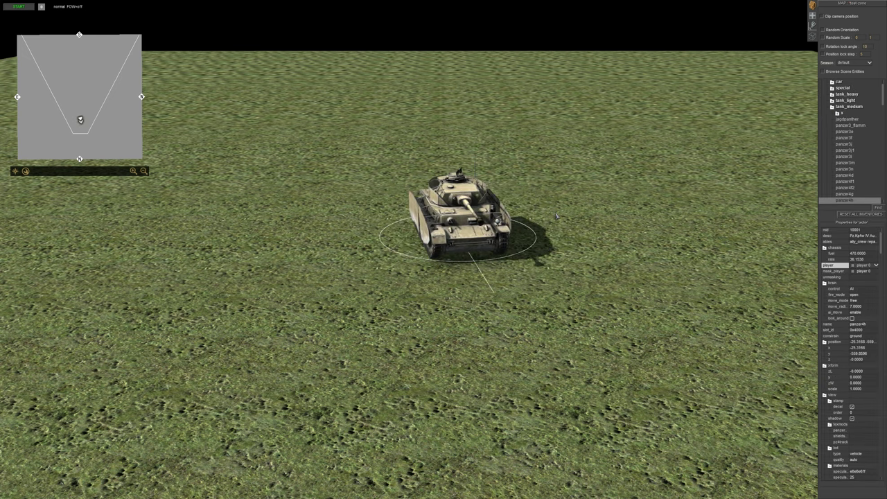
{"action": "left_click_drag", "start_coordinate": [460, 225], "coordinate": [338, 221]}
{"action": "left_click", "coordinate": [728, 181]}
Step: Place the sov_2st_build1 urban building behind the tank and rotate it so its entrance faces the camera
{"action": "double_click", "coordinate": [833, 95]}
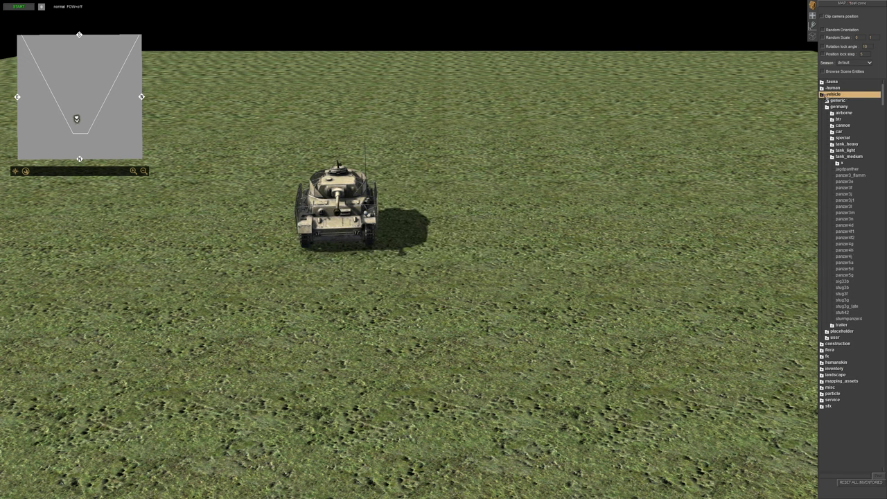
{"action": "double_click", "coordinate": [838, 101]}
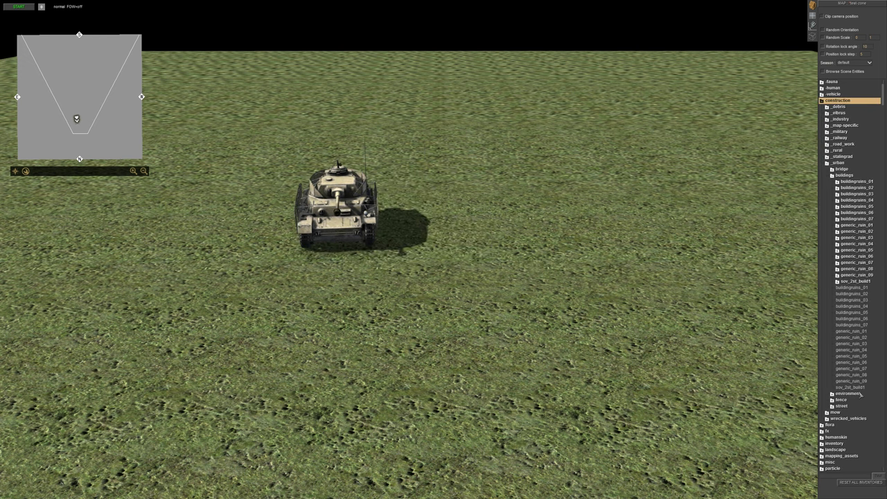
{"action": "left_click", "coordinate": [852, 386]}
{"action": "left_click", "coordinate": [598, 126]}
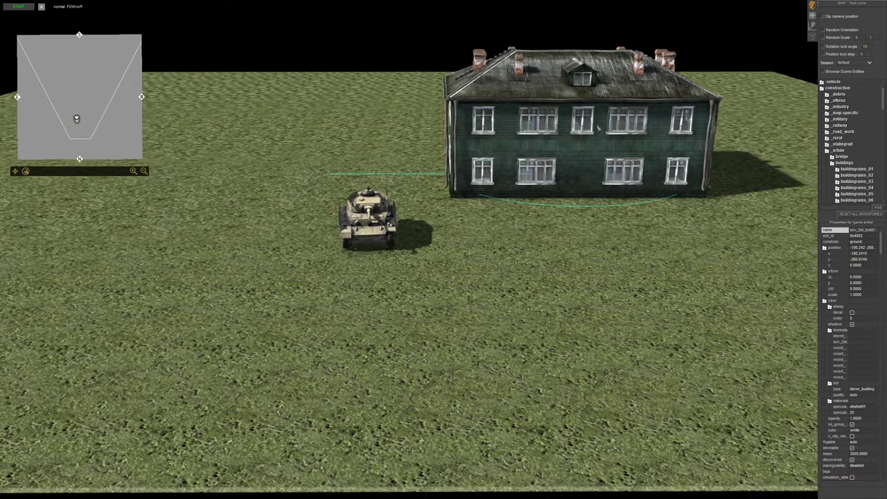
{"action": "scroll", "coordinate": [598, 127], "scroll_direction": "down", "scroll_amount": 3}
{"action": "left_click_drag", "start_coordinate": [597, 128], "coordinate": [521, 104]}
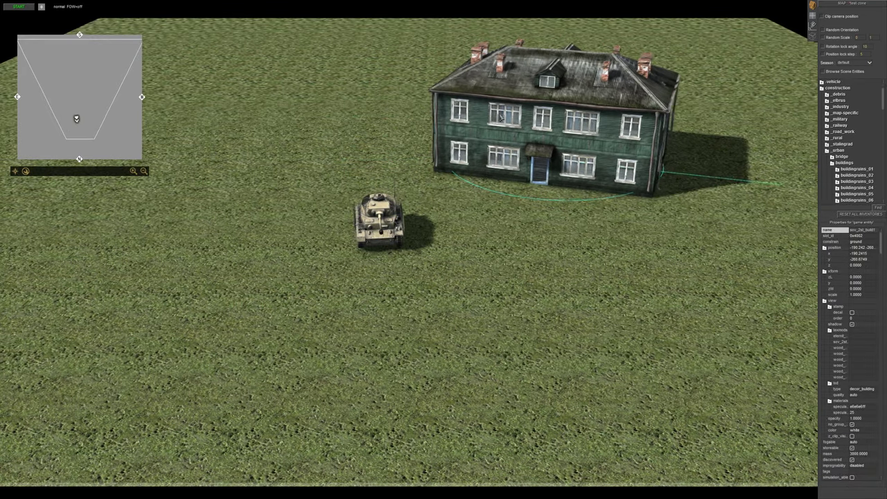
Step: Reposition the tank and the two-storey house on the terrain so that they stand side by side
{"action": "left_click", "coordinate": [387, 243]}
{"action": "left_click_drag", "start_coordinate": [388, 243], "coordinate": [371, 174]}
{"action": "left_click", "coordinate": [426, 4]}
{"action": "left_click_drag", "start_coordinate": [491, 198], "coordinate": [493, 201]}
{"action": "left_click", "coordinate": [422, 271]}
{"action": "middle_click_drag", "start_coordinate": [388, 308], "coordinate": [386, 298]}
{"action": "scroll", "coordinate": [387, 299], "scroll_direction": "up", "scroll_amount": 2}
{"action": "middle_click_drag", "start_coordinate": [191, 111], "coordinate": [196, 122]}
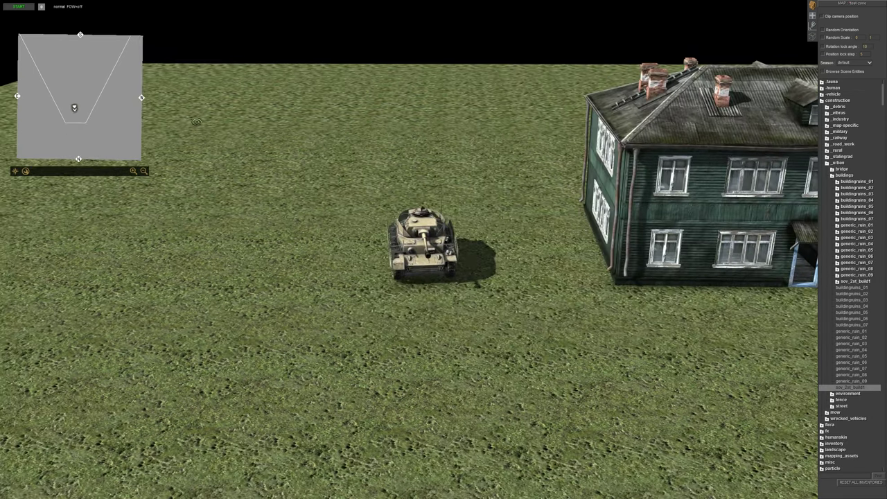
{"action": "scroll", "coordinate": [438, 287], "scroll_direction": "up", "scroll_amount": 3}
{"action": "scroll", "coordinate": [468, 261], "scroll_direction": "up", "scroll_amount": 2}
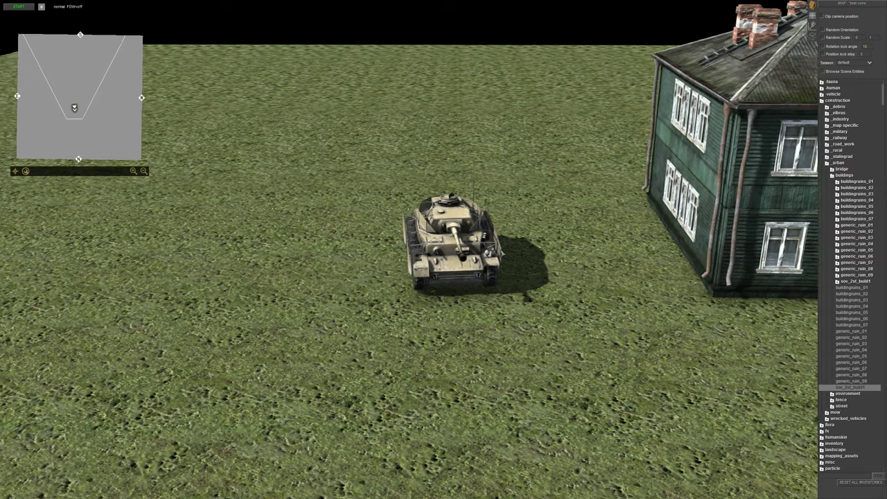
Step: Rotate the tank in place so that it points diagonally toward the house
{"action": "left_click", "coordinate": [468, 261]}
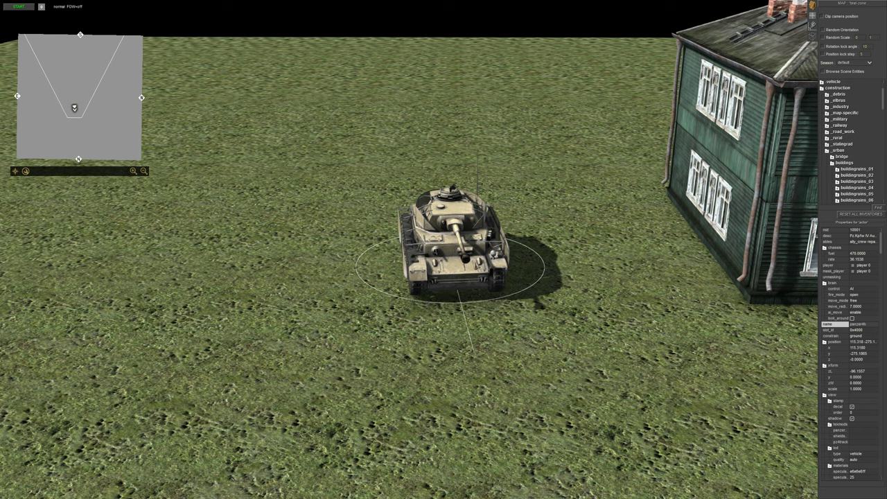
{"action": "key", "text": "c"}
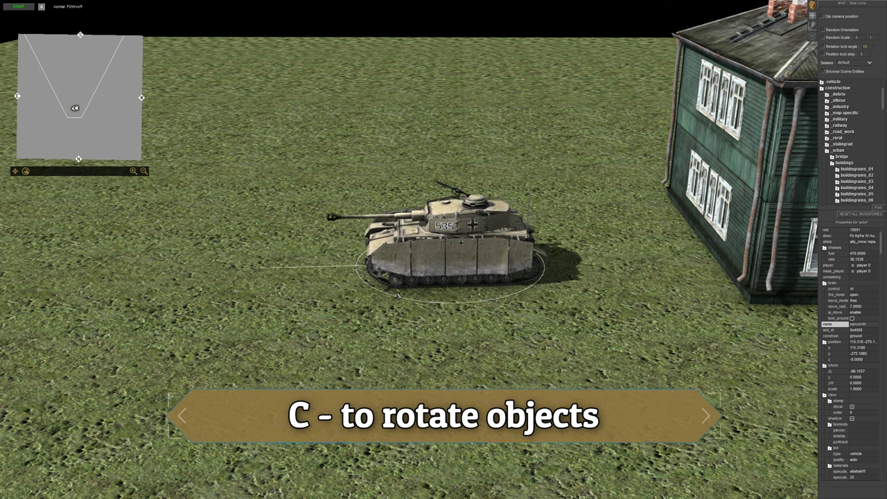
{"action": "left_click_drag", "start_coordinate": [399, 297], "coordinate": [605, 278]}
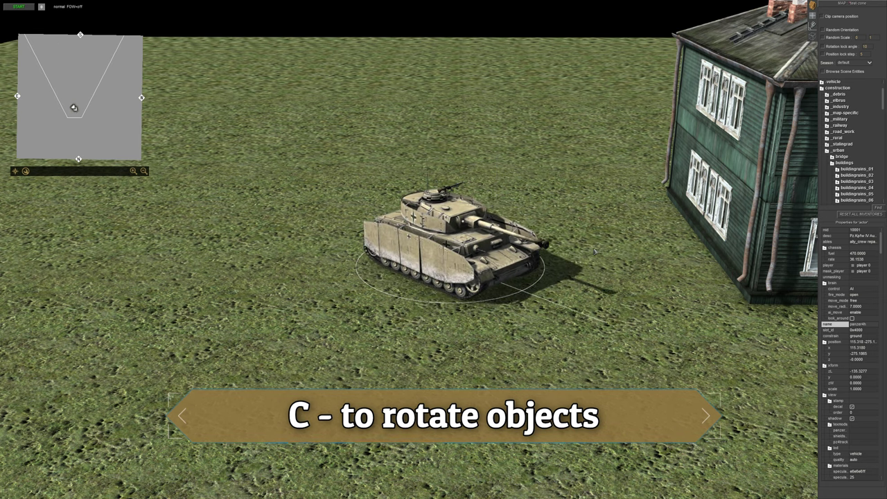
Step: Rotate the two-storey house in place, finishing with its entrance facing the camera
{"action": "scroll", "coordinate": [595, 252], "scroll_direction": "down", "scroll_amount": 3}
{"action": "middle_click_drag", "start_coordinate": [594, 252], "coordinate": [589, 291]}
{"action": "key", "text": "Right"}
{"action": "left_click", "coordinate": [588, 301]}
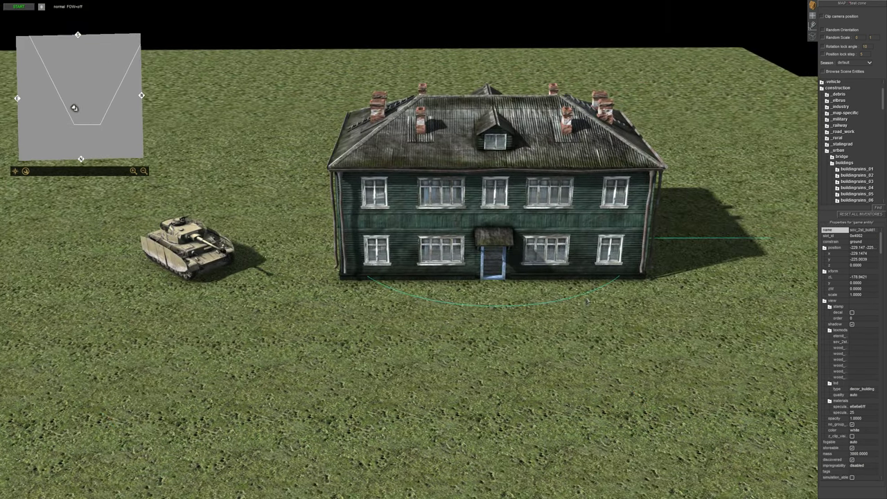
{"action": "left_click_drag", "start_coordinate": [630, 294], "coordinate": [353, 174]}
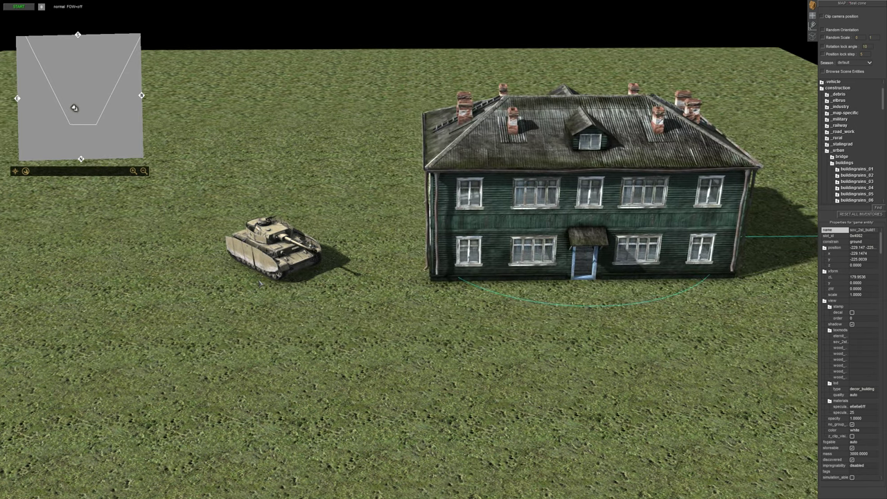
Step: Rotate the tank so that its front faces the camera
{"action": "left_click", "coordinate": [285, 244]}
{"action": "left_click_drag", "start_coordinate": [285, 245], "coordinate": [391, 324]}
{"action": "key", "text": "Left"}
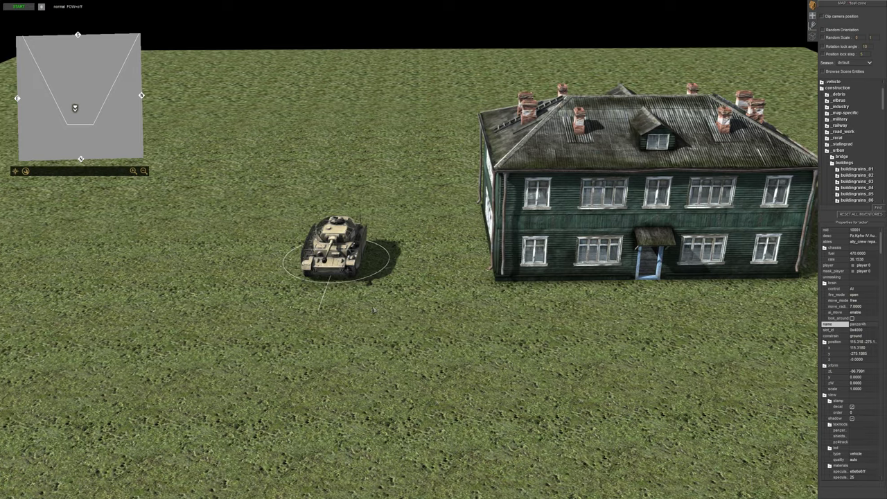
Step: Select the tank and the house together, move both about 190 units along x, and deselect them
{"action": "left_click", "coordinate": [332, 180]}
{"action": "middle_click_drag", "start_coordinate": [221, 139], "coordinate": [303, 134]}
{"action": "left_click_drag", "start_coordinate": [303, 134], "coordinate": [609, 312]}
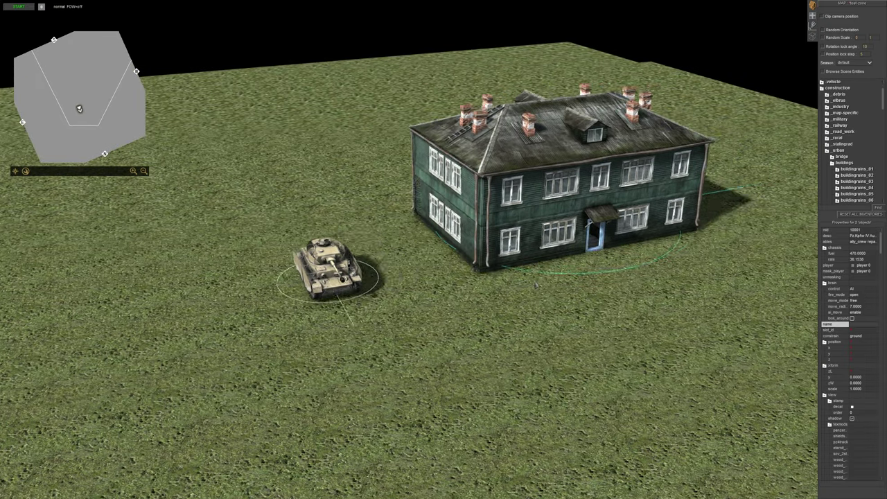
{"action": "middle_click_drag", "start_coordinate": [610, 312], "coordinate": [469, 280]}
{"action": "scroll", "coordinate": [437, 256], "scroll_direction": "up", "scroll_amount": 3}
{"action": "scroll", "coordinate": [469, 281], "scroll_direction": "down", "scroll_amount": 3}
{"action": "left_click", "coordinate": [465, 289]}
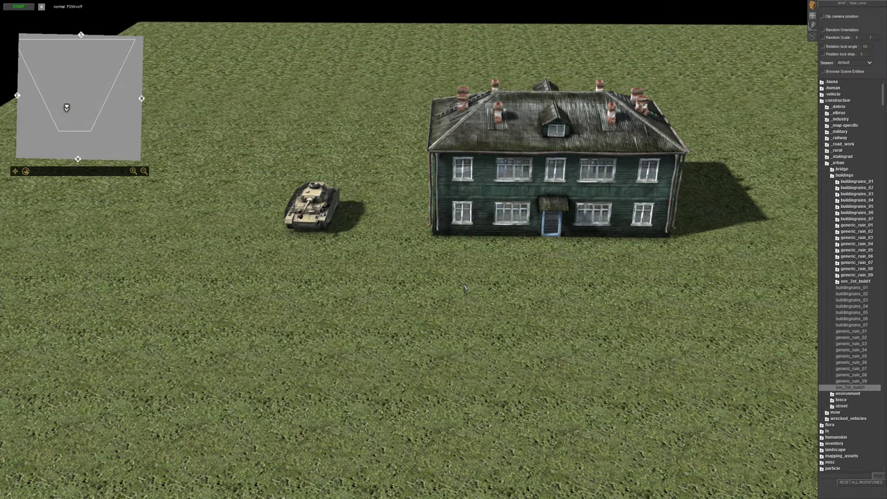
Step: Try selecting the house and the tank, and clear the selection
{"action": "left_click", "coordinate": [483, 181]}
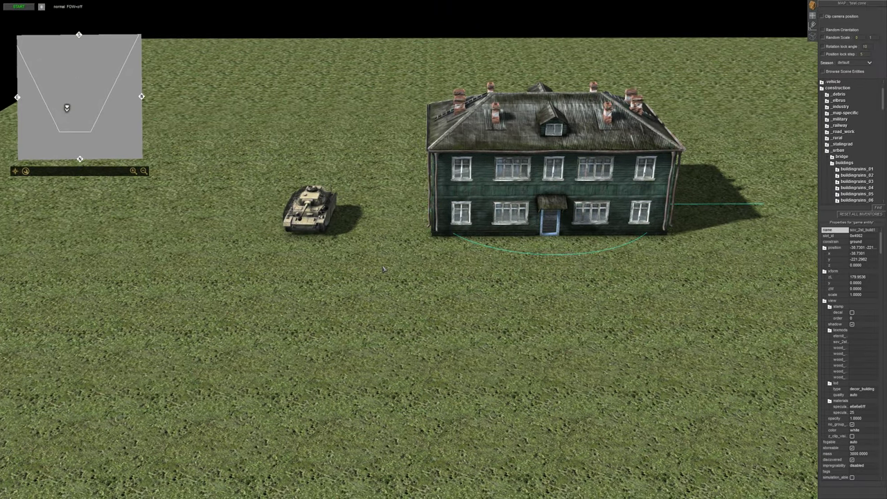
{"action": "scroll", "coordinate": [486, 263], "scroll_direction": "up", "scroll_amount": 3}
{"action": "left_click_drag", "start_coordinate": [485, 208], "coordinate": [216, 348]}
{"action": "left_click_drag", "start_coordinate": [586, 375], "coordinate": [649, 333], "text": "alt"}
{"action": "left_click", "coordinate": [413, 404]}
{"action": "key", "text": "Down"}
{"action": "scroll", "coordinate": [329, 332], "scroll_direction": "up", "scroll_amount": 3}
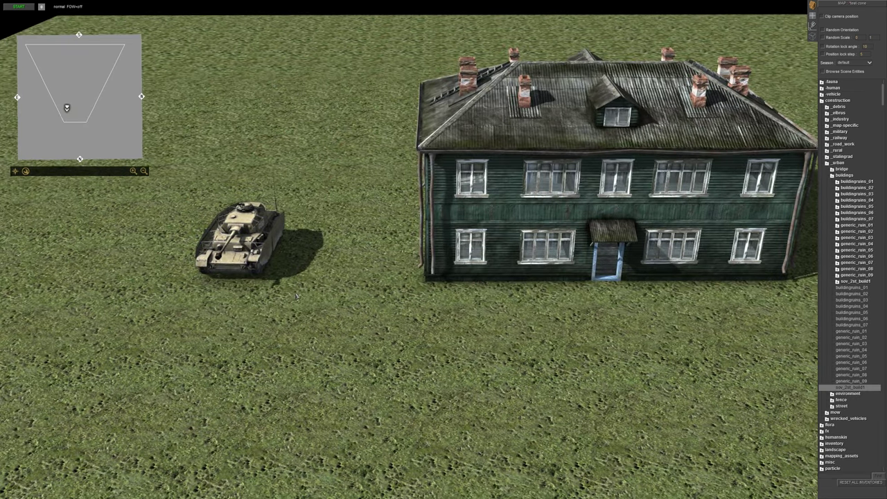
Step: Select the tank and scale it up freehand to well over twice its size
{"action": "middle_click_drag", "start_coordinate": [297, 297], "coordinate": [352, 259]}
{"action": "key", "text": "Left"}
{"action": "scroll", "coordinate": [351, 259], "scroll_direction": "up", "scroll_amount": 4}
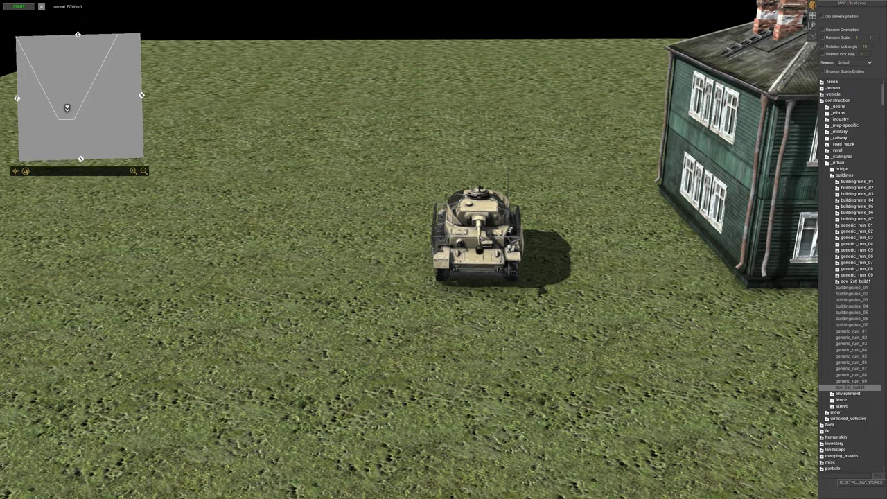
{"action": "middle_click_drag", "start_coordinate": [350, 259], "coordinate": [359, 241]}
{"action": "scroll", "coordinate": [395, 256], "scroll_direction": "up", "scroll_amount": 2}
{"action": "left_click", "coordinate": [396, 251]}
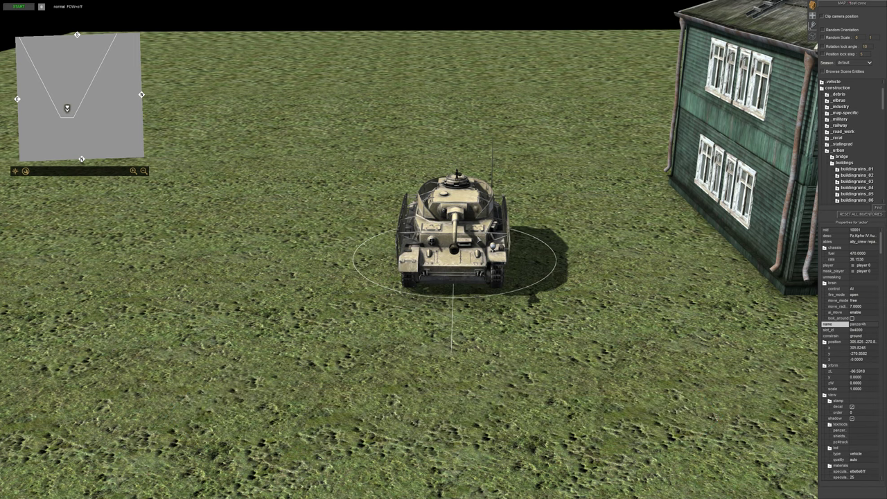
{"action": "middle_click_drag", "start_coordinate": [452, 250], "coordinate": [459, 271]}
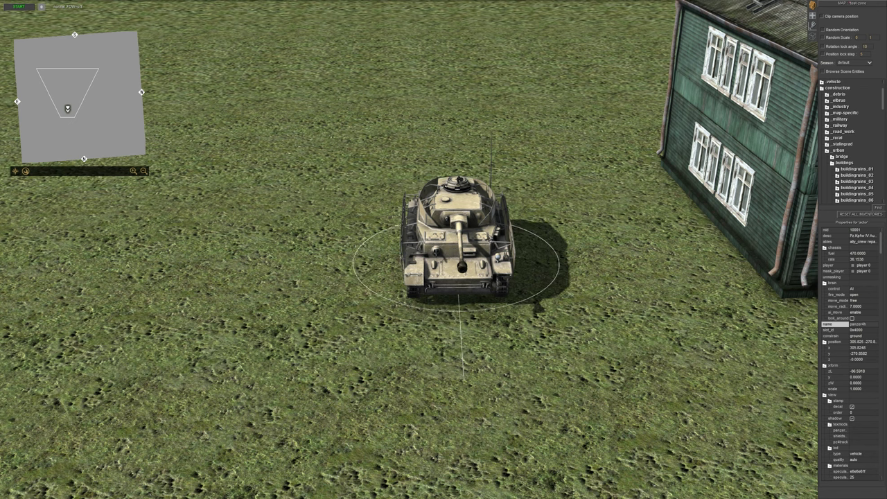
{"action": "left_click_drag", "start_coordinate": [459, 263], "coordinate": [459, 218]}
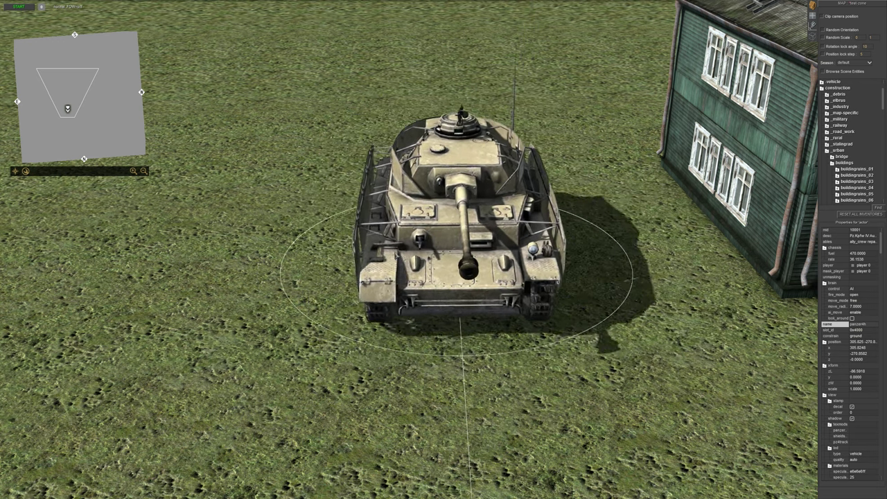
{"action": "left_click_drag", "start_coordinate": [275, 283], "coordinate": [280, 277]}
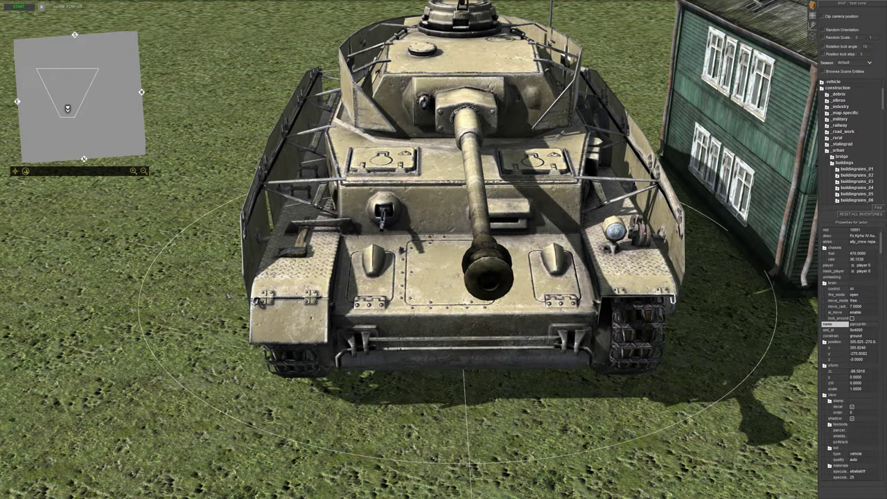
{"action": "middle_click_drag", "start_coordinate": [280, 277], "coordinate": [333, 255]}
{"action": "scroll", "coordinate": [400, 271], "scroll_direction": "down", "scroll_amount": 3}
{"action": "scroll", "coordinate": [333, 255], "scroll_direction": "up", "scroll_amount": 2}
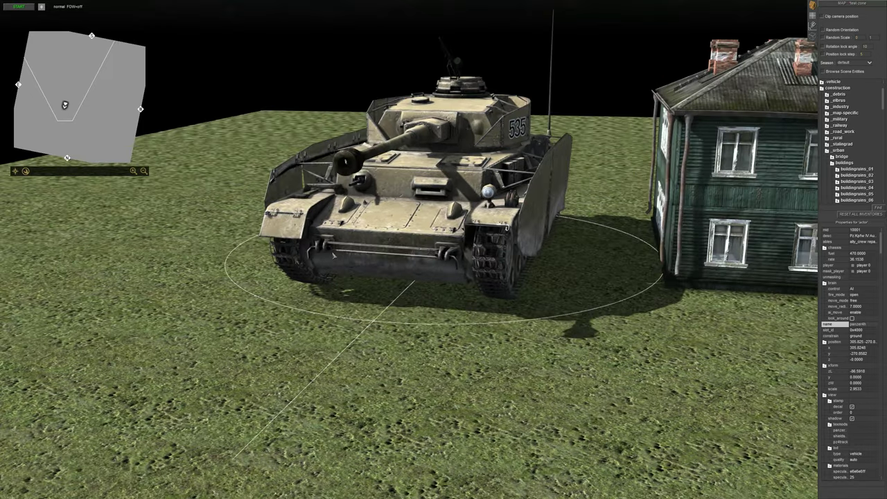
Step: Rescale the enlarged tank freehand several times, ending at a scale of about 0.92
{"action": "left_click_drag", "start_coordinate": [334, 255], "coordinate": [377, 239]}
{"action": "scroll", "coordinate": [377, 239], "scroll_direction": "up", "scroll_amount": 4}
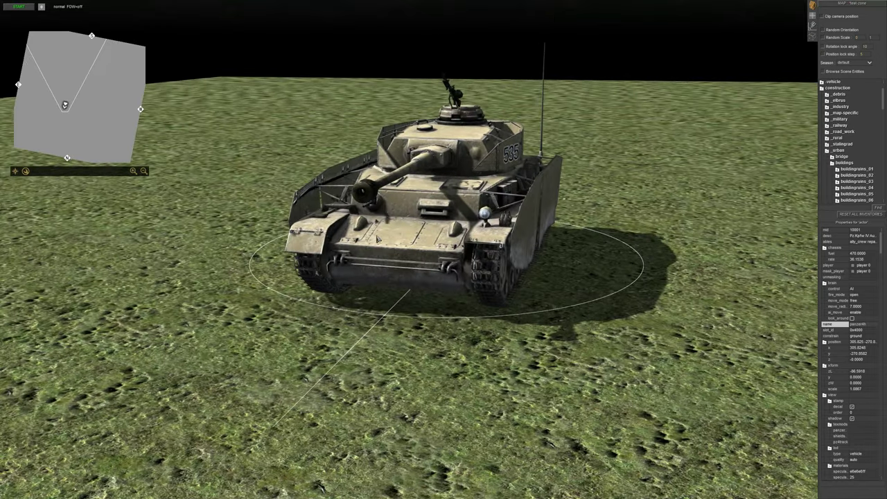
{"action": "middle_click_drag", "start_coordinate": [377, 239], "coordinate": [444, 239]}
{"action": "scroll", "coordinate": [444, 239], "scroll_direction": "down", "scroll_amount": 3}
{"action": "mouse_move", "coordinate": [444, 239]}
{"action": "left_mouse_down"}
{"action": "mouse_move", "coordinate": [418, 248]}
{"action": "mouse_move", "coordinate": [437, 241]}
{"action": "left_mouse_up"}
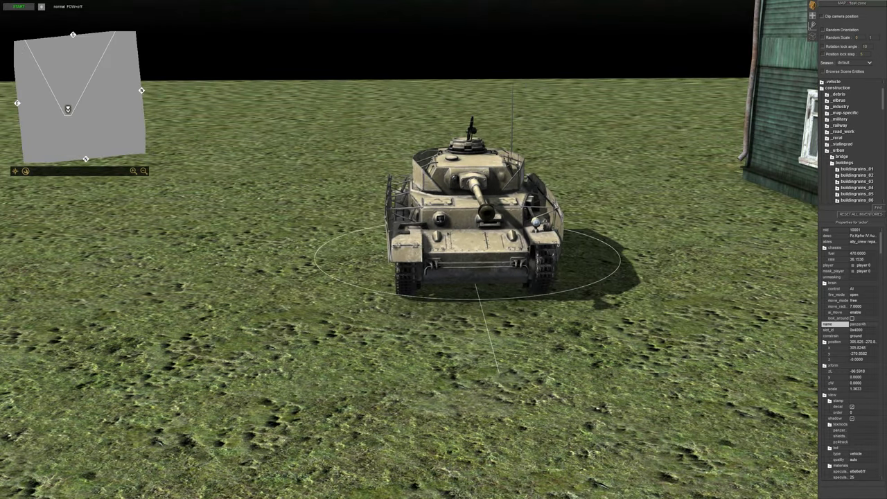
{"action": "middle_click_drag", "start_coordinate": [512, 212], "coordinate": [638, 209]}
{"action": "mouse_move", "coordinate": [638, 209]}
{"action": "left_mouse_down"}
{"action": "mouse_move", "coordinate": [697, 201]}
{"action": "mouse_move", "coordinate": [638, 209]}
{"action": "left_mouse_up"}
{"action": "middle_click_drag", "start_coordinate": [638, 209], "coordinate": [495, 225]}
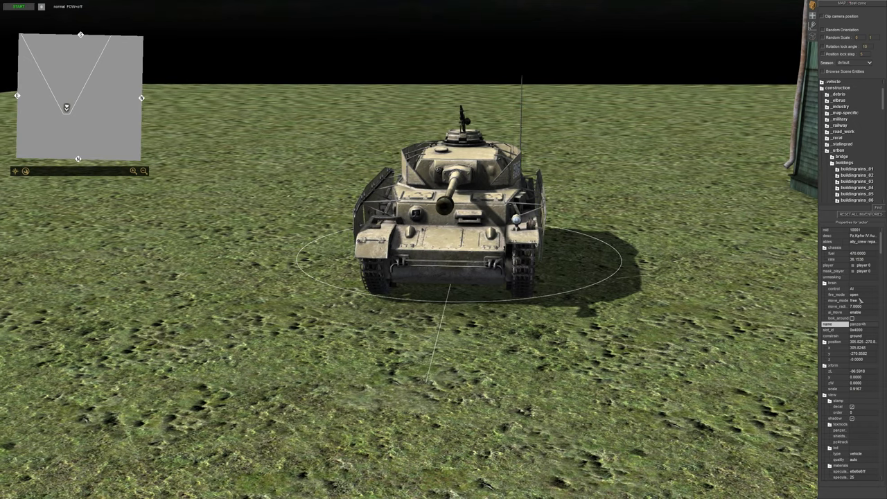
Step: Set the tank's scale property to exactly 1
{"action": "scroll", "coordinate": [860, 301], "scroll_direction": "down", "scroll_amount": 3}
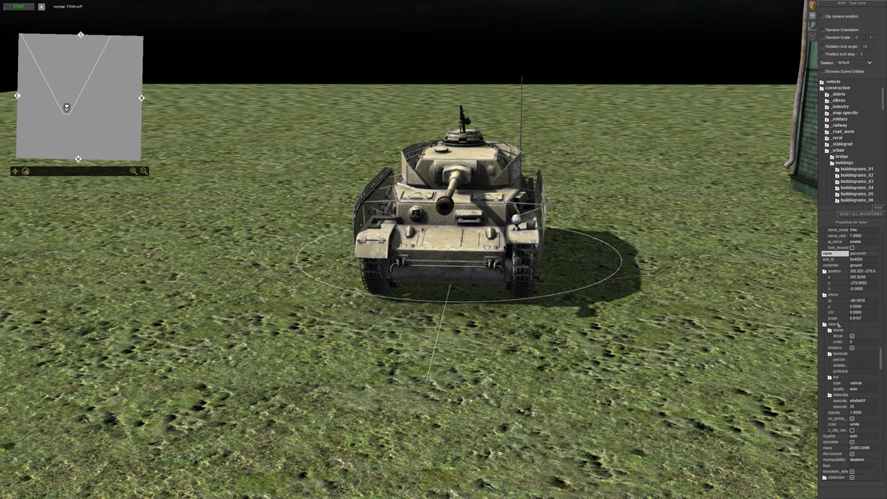
{"action": "left_click", "coordinate": [836, 319]}
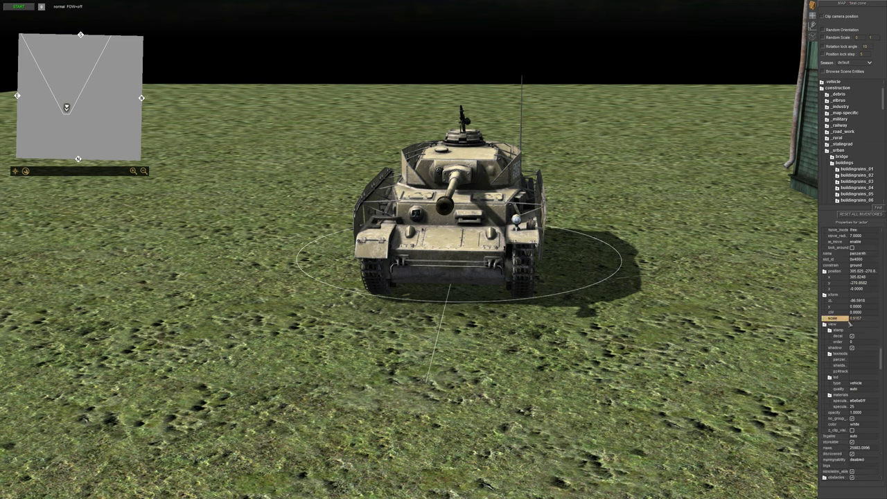
{"action": "left_click", "coordinate": [864, 319]}
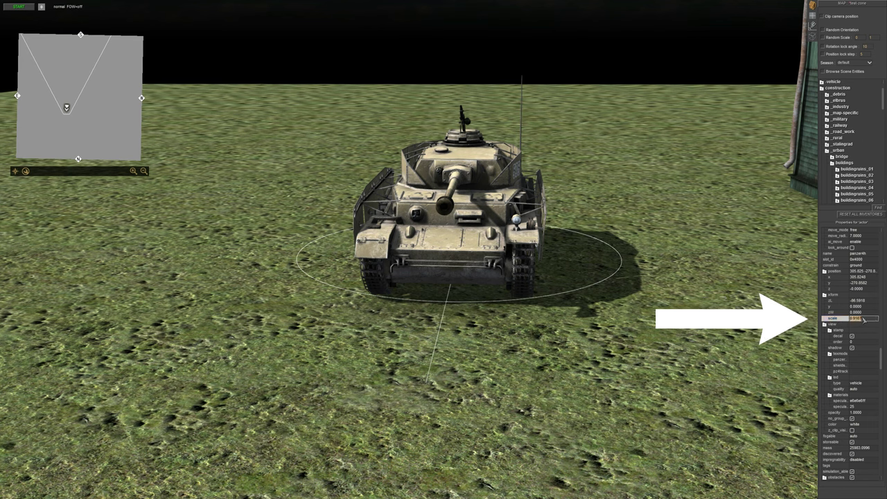
{"action": "key", "text": "BackSpace"}
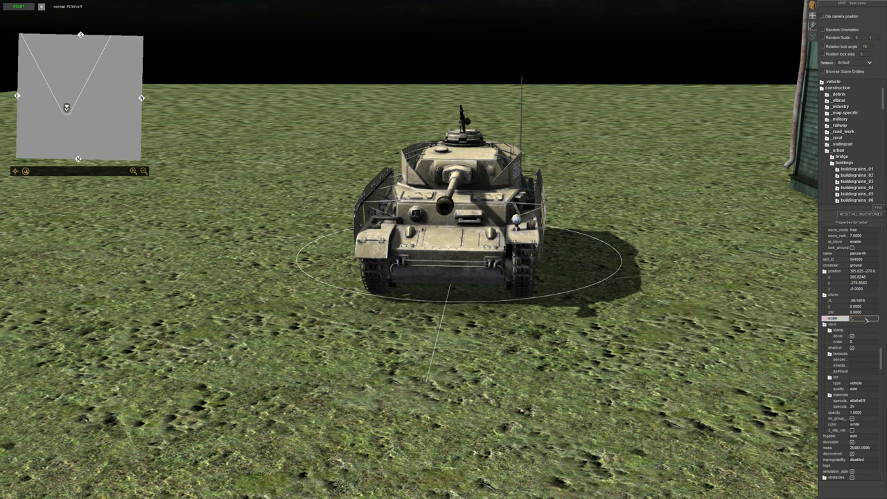
{"action": "type", "text": "1"}
{"action": "key", "text": "Return"}
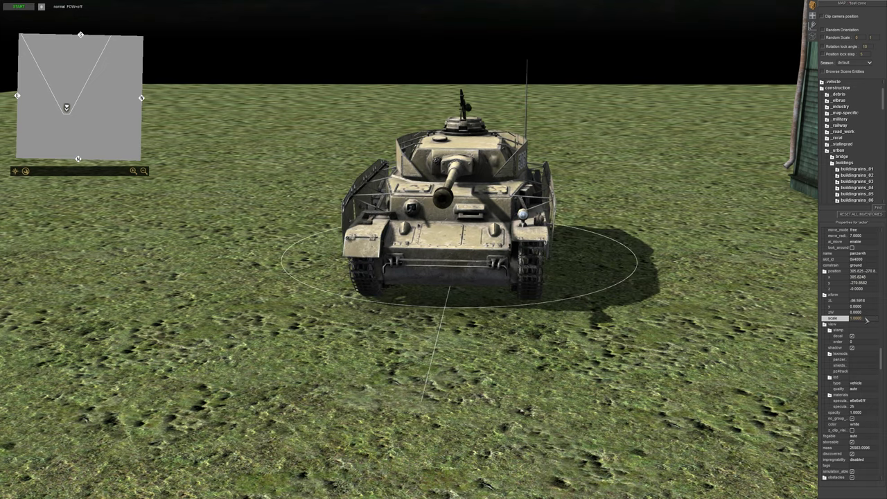
{"action": "scroll", "coordinate": [568, 306], "scroll_direction": "down", "scroll_amount": 3}
{"action": "middle_click_drag", "start_coordinate": [570, 306], "coordinate": [581, 292]}
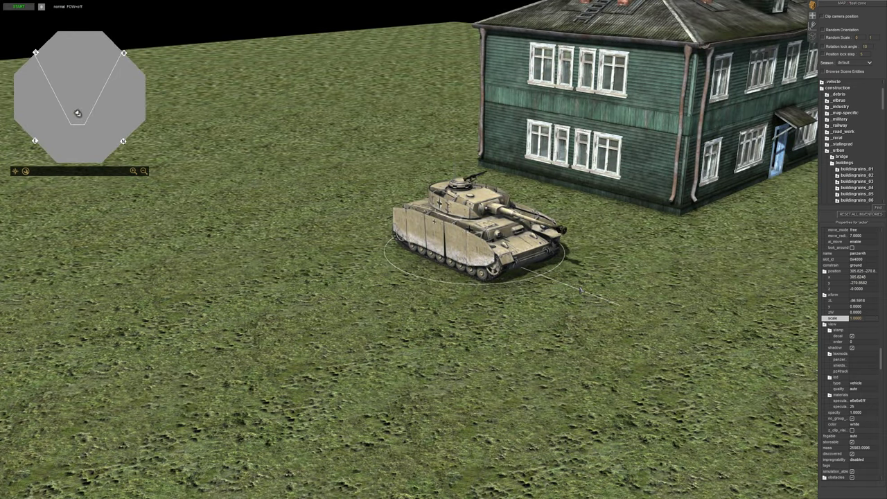
{"action": "scroll", "coordinate": [581, 291], "scroll_direction": "up", "scroll_amount": 2}
{"action": "scroll", "coordinate": [581, 291], "scroll_direction": "up", "scroll_amount": 3}
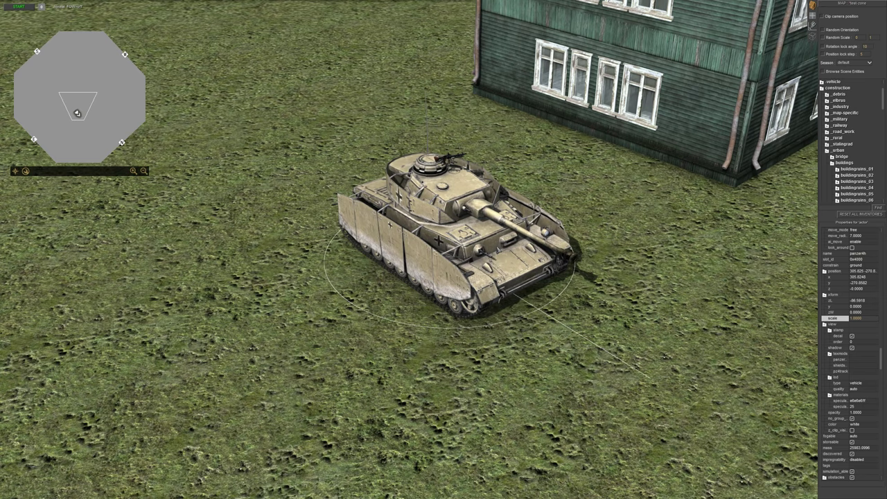
{"action": "scroll", "coordinate": [581, 291], "scroll_direction": "down", "scroll_amount": 5}
Step: Select the house and rescale it freehand up and down, ending at a scale of about 0.42
{"action": "left_click", "coordinate": [607, 206]}
{"action": "key", "text": "Up"}
{"action": "key", "text": "Right"}
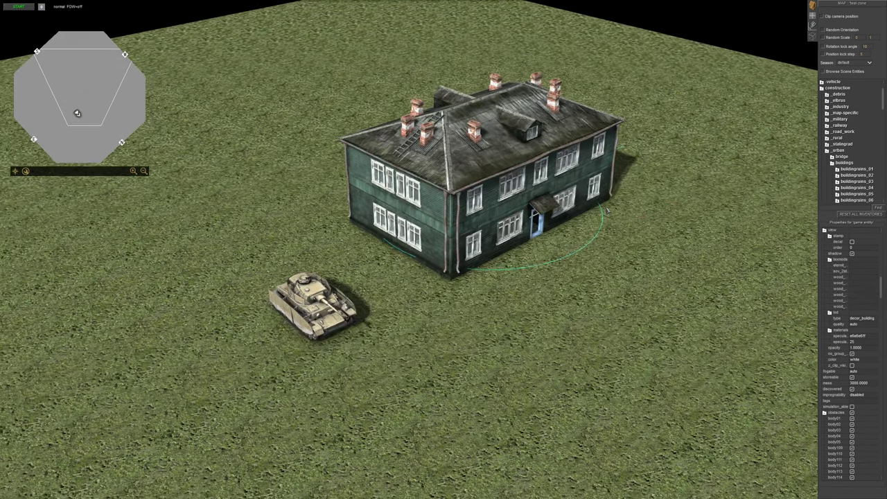
{"action": "middle_click_drag", "start_coordinate": [583, 194], "coordinate": [540, 182]}
{"action": "scroll", "coordinate": [460, 259], "scroll_direction": "up", "scroll_amount": 2}
{"action": "scroll", "coordinate": [460, 259], "scroll_direction": "up", "scroll_amount": 4}
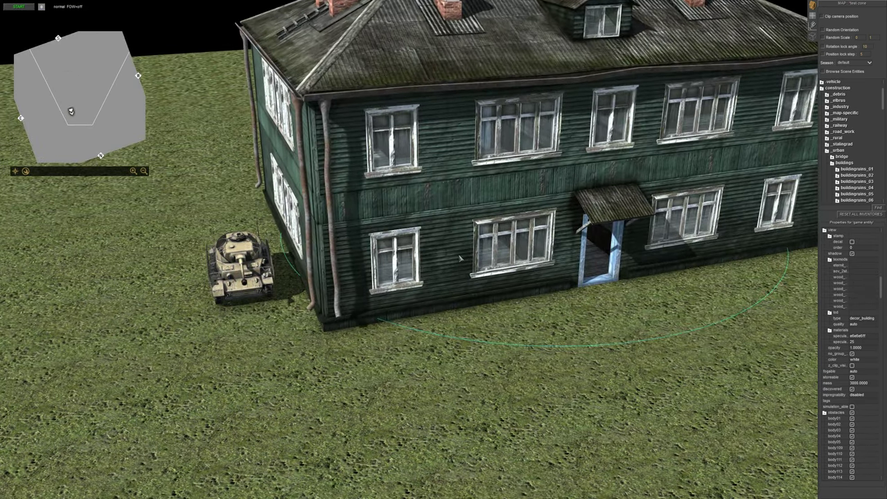
{"action": "scroll", "coordinate": [584, 226], "scroll_direction": "down", "scroll_amount": 6}
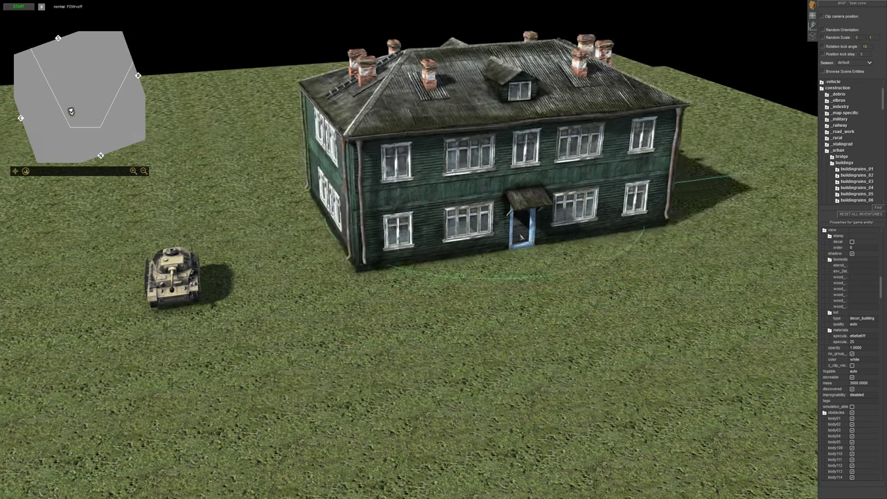
{"action": "scroll", "coordinate": [521, 238], "scroll_direction": "down", "scroll_amount": 4}
{"action": "scroll", "coordinate": [545, 221], "scroll_direction": "up", "scroll_amount": 3}
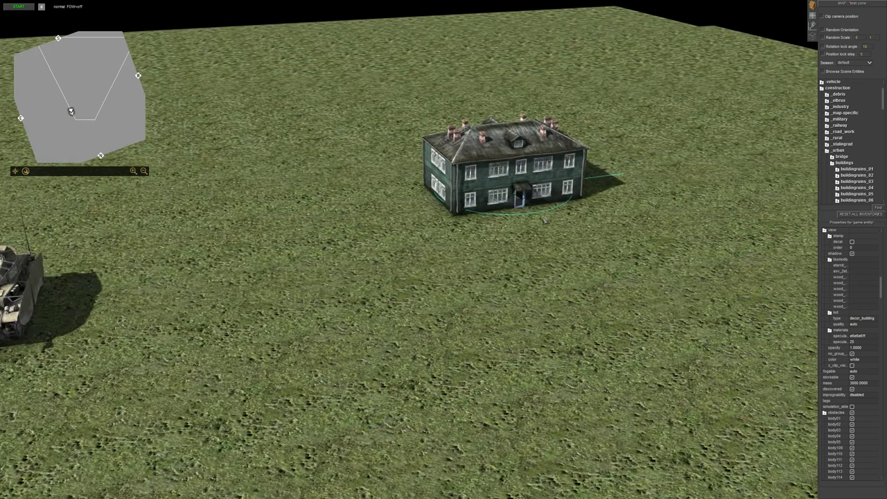
Step: Set the house's scale property to exactly 1
{"action": "scroll", "coordinate": [875, 312], "scroll_direction": "up", "scroll_amount": 3}
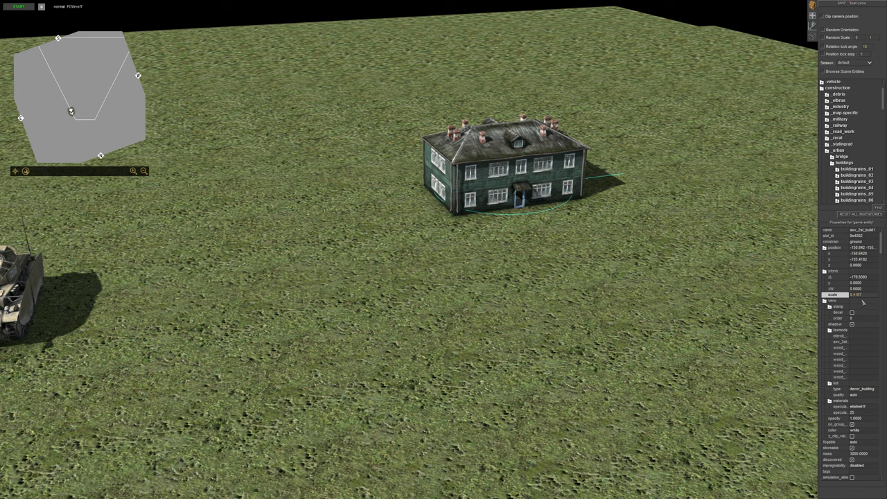
{"action": "left_click", "coordinate": [857, 295]}
{"action": "type", "text": "1"}
{"action": "key", "text": "Return"}
Step: Move the tank freehand closer to the house and clear the selection
{"action": "scroll", "coordinate": [725, 285], "scroll_direction": "down", "scroll_amount": 5}
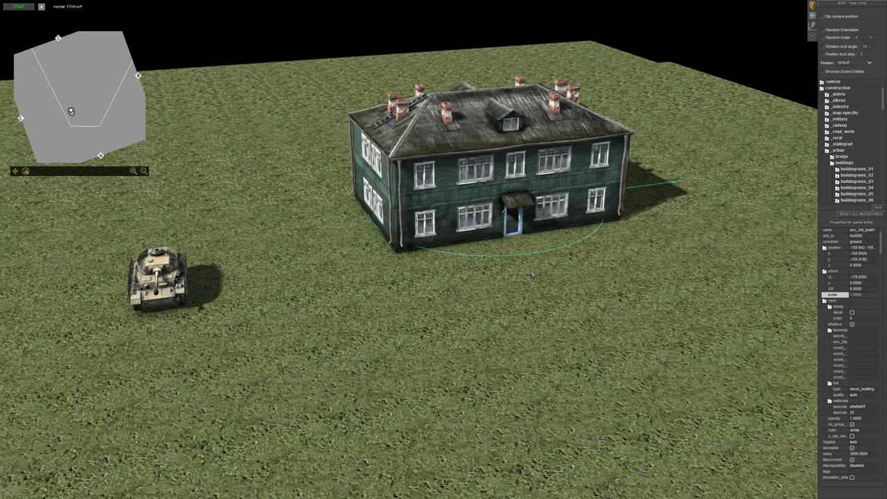
{"action": "middle_click_drag", "start_coordinate": [389, 284], "coordinate": [293, 284]}
{"action": "left_click", "coordinate": [293, 284]}
{"action": "left_click", "coordinate": [211, 262]}
{"action": "left_click_drag", "start_coordinate": [237, 265], "coordinate": [316, 249]}
{"action": "left_click", "coordinate": [430, 348]}
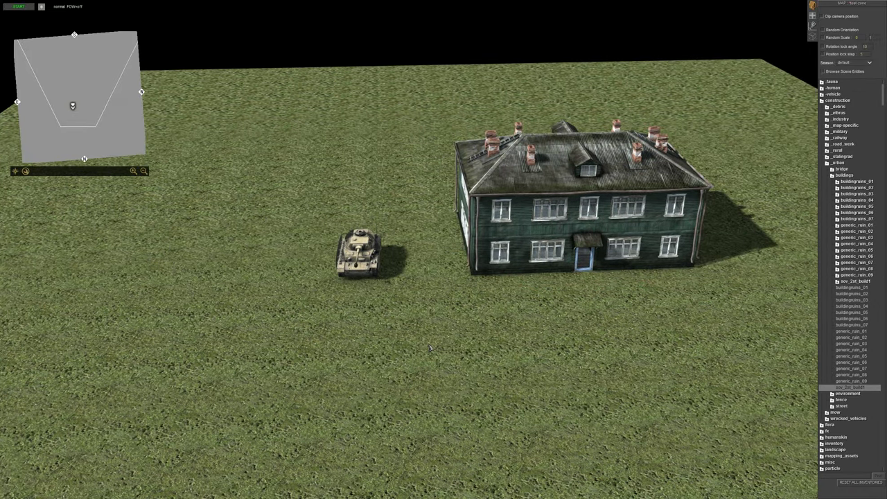
Step: Try shifting the house freehand and undo the change
{"action": "scroll", "coordinate": [429, 346], "scroll_direction": "up", "scroll_amount": 3}
{"action": "middle_click_drag", "start_coordinate": [391, 316], "coordinate": [430, 301]}
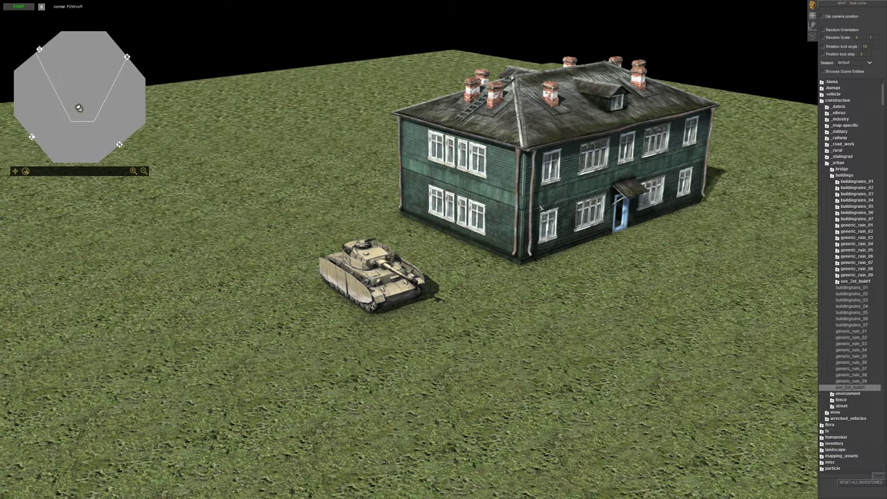
{"action": "left_click", "coordinate": [525, 219]}
{"action": "left_click_drag", "start_coordinate": [525, 218], "coordinate": [648, 190]}
{"action": "key", "text": "ctrl+z"}
Step: Select the house and scale it down freehand to about 0.63
{"action": "left_click", "coordinate": [652, 232]}
{"action": "middle_click_drag", "start_coordinate": [652, 232], "coordinate": [509, 215]}
{"action": "scroll", "coordinate": [485, 221], "scroll_direction": "up", "scroll_amount": 2}
{"action": "left_click", "coordinate": [484, 221]}
{"action": "scroll", "coordinate": [509, 215], "scroll_direction": "down", "scroll_amount": 2}
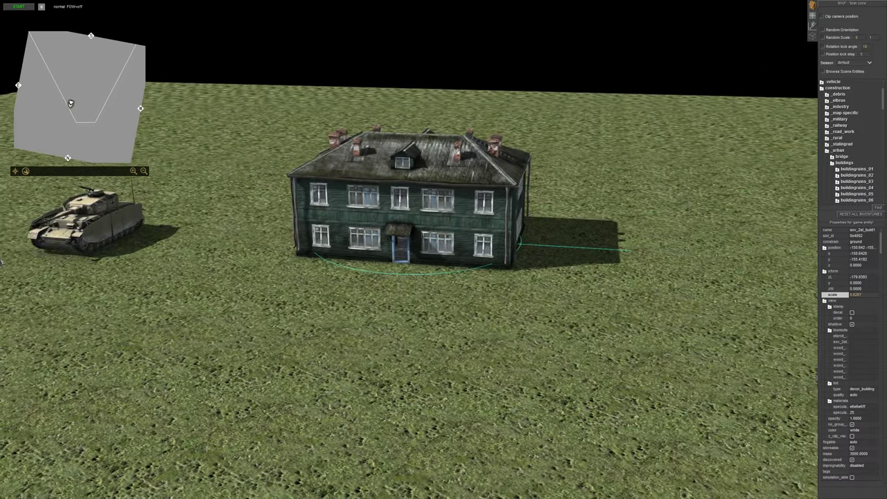
Step: Clear the selection, reselect the house and rescale it freehand up and down, ending at about 0.6
{"action": "left_click", "coordinate": [106, 248]}
{"action": "left_click", "coordinate": [225, 244]}
{"action": "scroll", "coordinate": [225, 243], "scroll_direction": "up", "scroll_amount": 2}
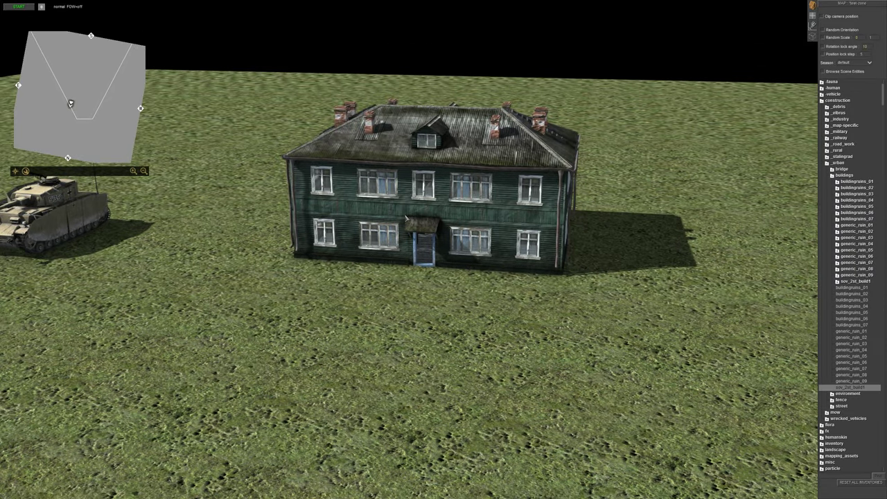
{"action": "left_click", "coordinate": [487, 231]}
{"action": "middle_click_drag", "start_coordinate": [491, 236], "coordinate": [472, 240]}
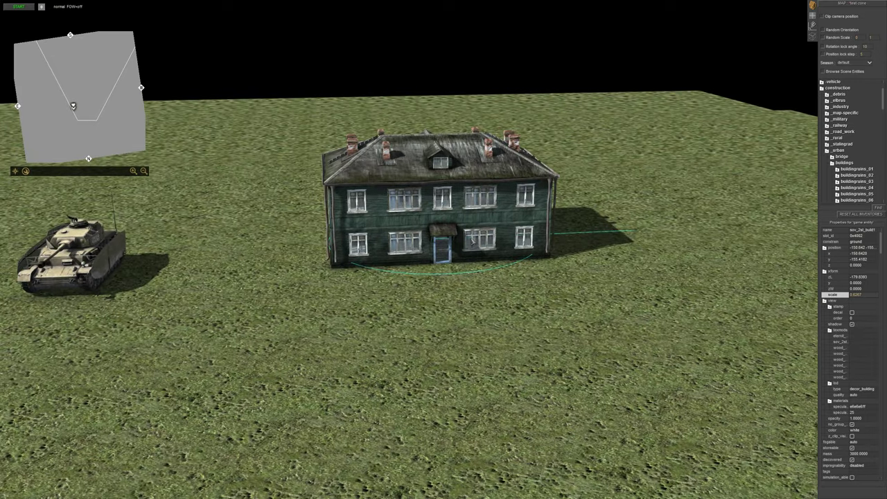
{"action": "scroll", "coordinate": [472, 240], "scroll_direction": "up", "scroll_amount": 3}
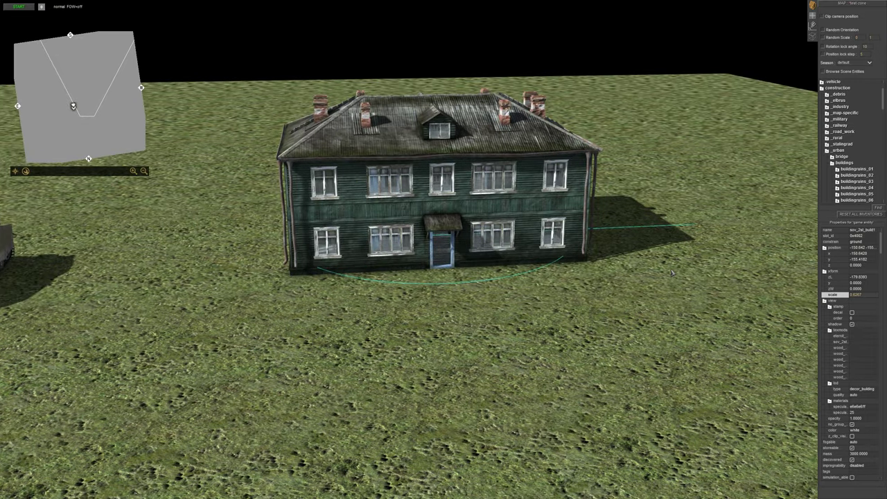
{"action": "scroll", "coordinate": [544, 256], "scroll_direction": "up", "scroll_amount": 2}
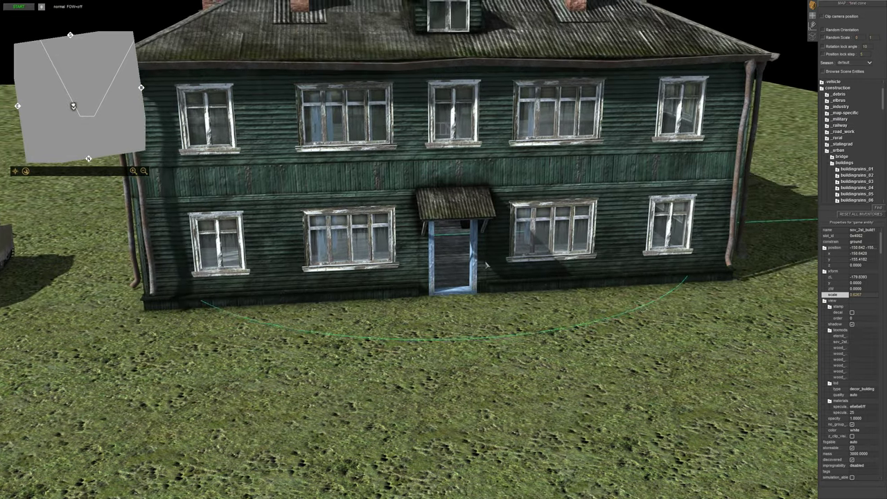
{"action": "scroll", "coordinate": [545, 256], "scroll_direction": "down", "scroll_amount": 5}
{"action": "scroll", "coordinate": [548, 256], "scroll_direction": "up", "scroll_amount": 4}
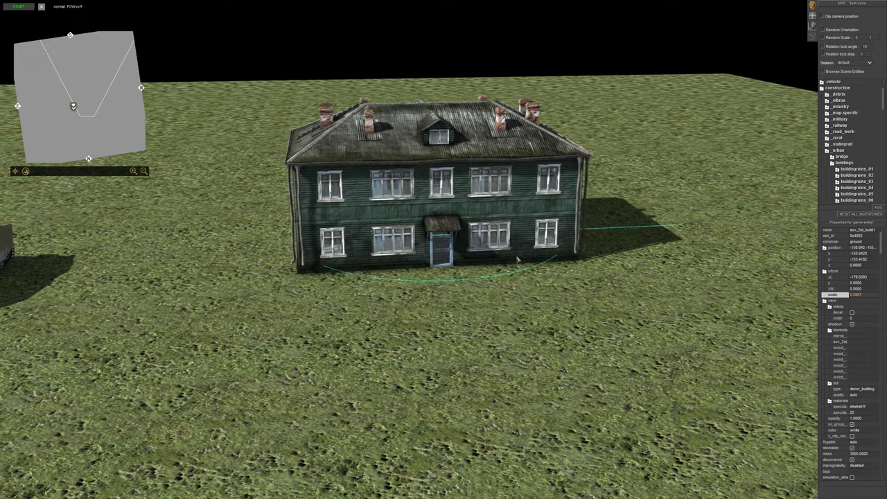
Step: Copy the selected house and paste a duplicate onto the ground nearby
{"action": "middle_click_drag", "start_coordinate": [517, 259], "coordinate": [490, 247]}
{"action": "scroll", "coordinate": [481, 266], "scroll_direction": "down", "scroll_amount": 3}
{"action": "scroll", "coordinate": [484, 258], "scroll_direction": "up", "scroll_amount": 3}
{"action": "middle_click_drag", "start_coordinate": [781, 3], "coordinate": [714, 14]}
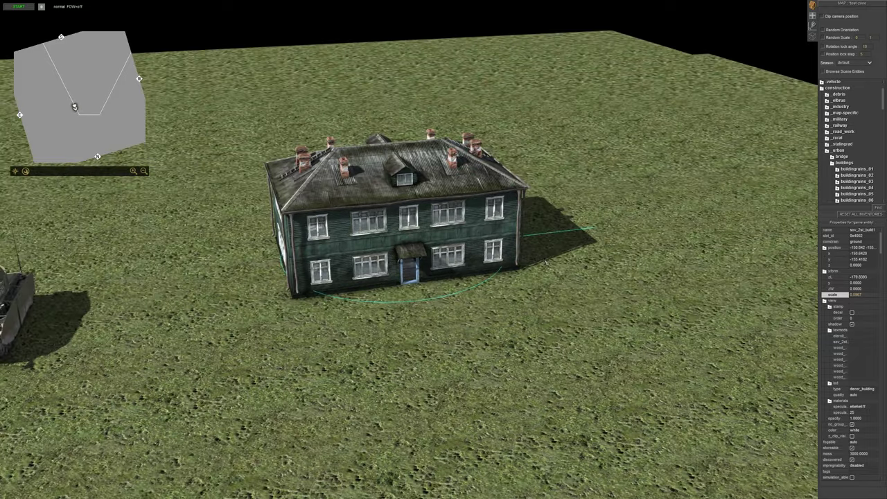
{"action": "key", "text": "ctrl+c"}
{"action": "key", "text": "ctrl+v"}
{"action": "left_click_drag", "start_coordinate": [616, 228], "coordinate": [472, 326]}
Step: Delete the pasted copy and the original house, leaving only the tank on the map
{"action": "scroll", "coordinate": [619, 250], "scroll_direction": "down", "scroll_amount": 3}
{"action": "middle_click_drag", "start_coordinate": [472, 327], "coordinate": [505, 216]}
{"action": "scroll", "coordinate": [562, 240], "scroll_direction": "up", "scroll_amount": 1}
{"action": "scroll", "coordinate": [562, 241], "scroll_direction": "up", "scroll_amount": 1}
{"action": "key", "text": "Delete"}
{"action": "left_click", "coordinate": [452, 240]}
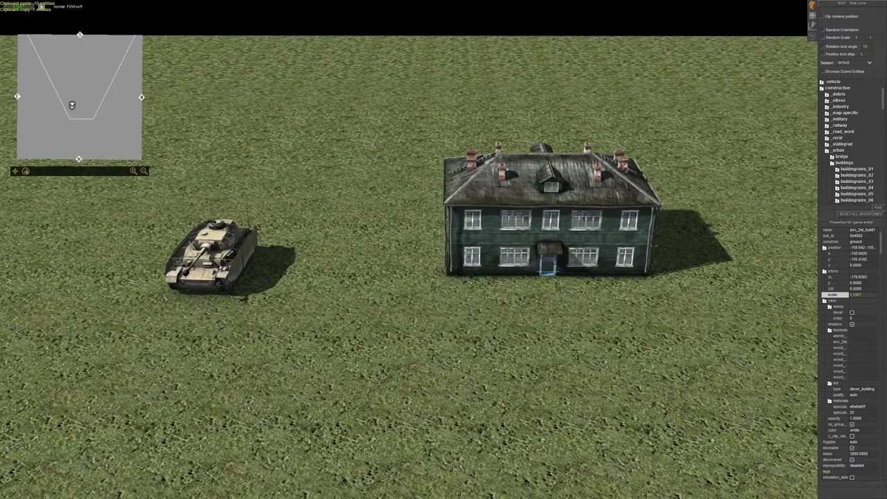
{"action": "key", "text": "Delete"}
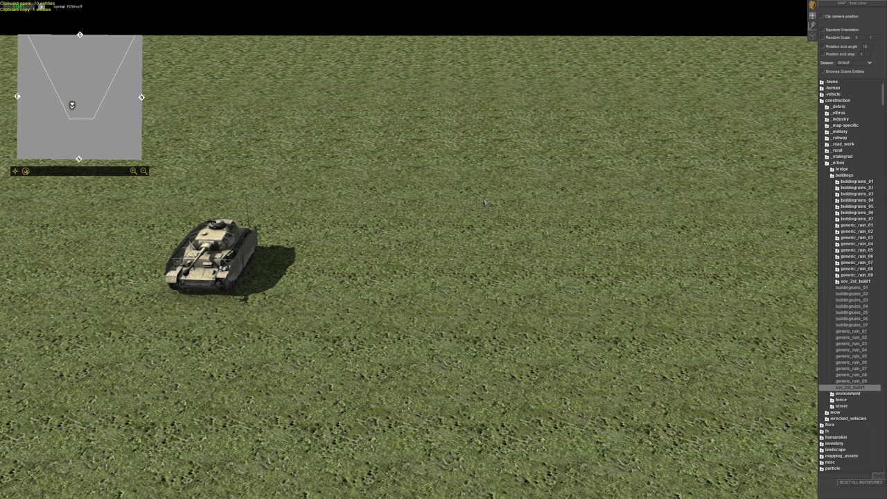
Step: Select the tank and raise it freehand above the ground to a z position of about 105.5
{"action": "scroll", "coordinate": [485, 204], "scroll_direction": "up", "scroll_amount": 3}
{"action": "key", "text": "Left"}
{"action": "middle_click_drag", "start_coordinate": [485, 203], "coordinate": [402, 212]}
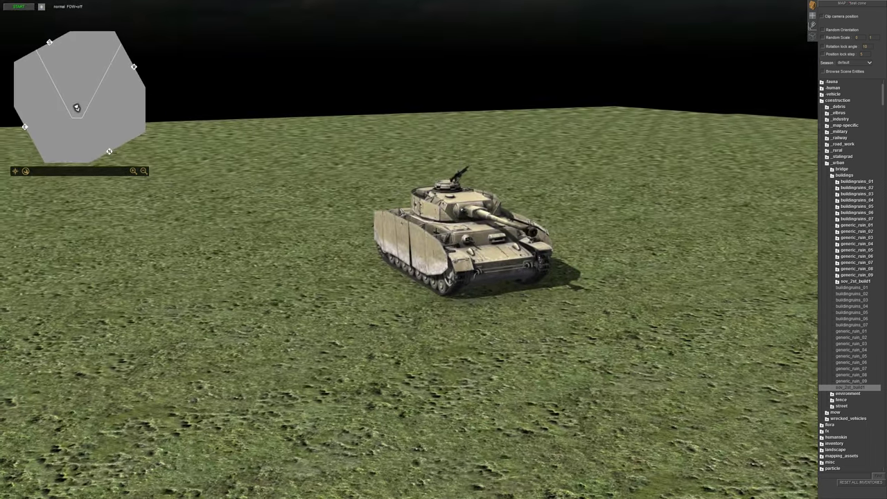
{"action": "middle_click_drag", "start_coordinate": [740, 162], "coordinate": [622, 185]}
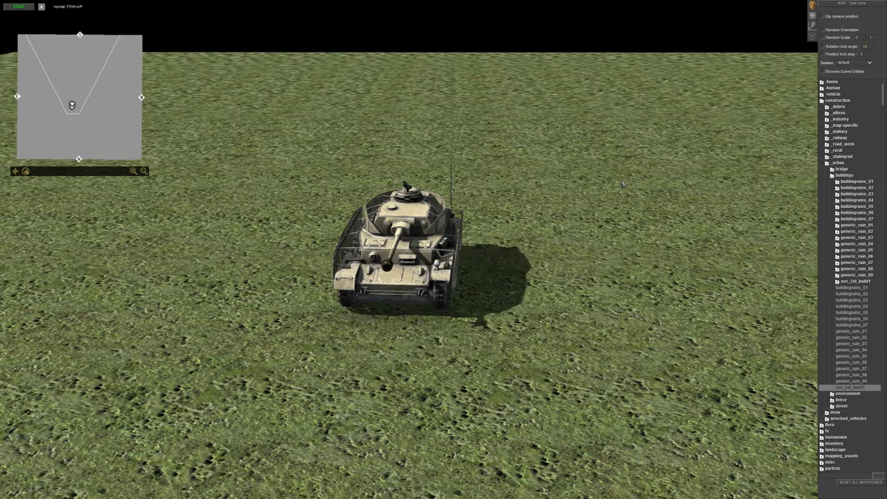
{"action": "left_click", "coordinate": [452, 270]}
{"action": "key", "text": "Left"}
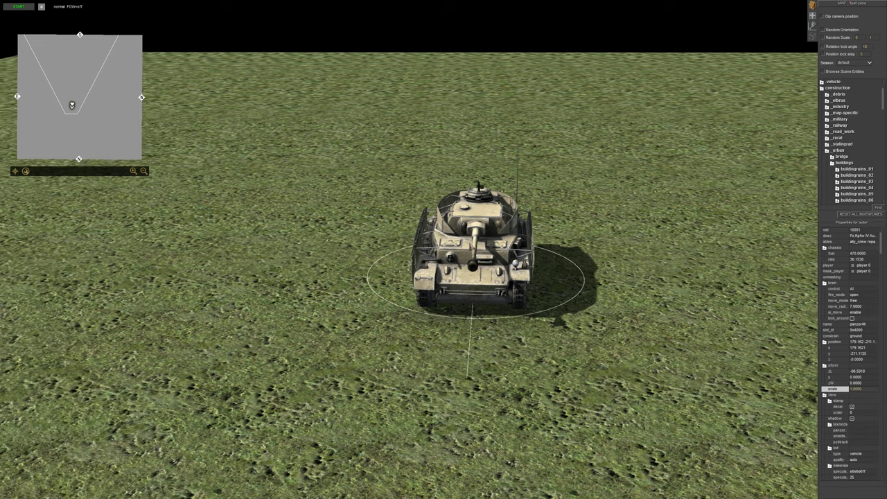
{"action": "middle_click_drag", "start_coordinate": [474, 247], "coordinate": [500, 250]}
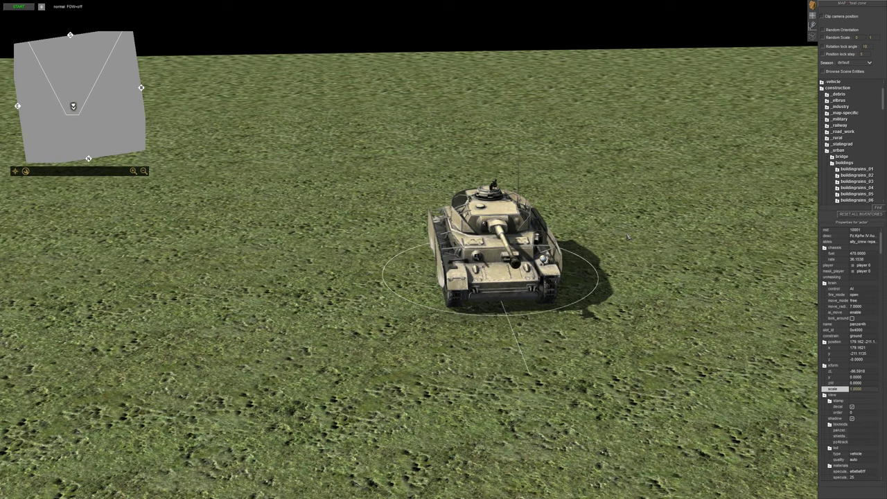
{"action": "middle_click_drag", "start_coordinate": [567, 257], "coordinate": [591, 190]}
{"action": "scroll", "coordinate": [577, 235], "scroll_direction": "down", "scroll_amount": 2}
{"action": "key", "text": "a"}
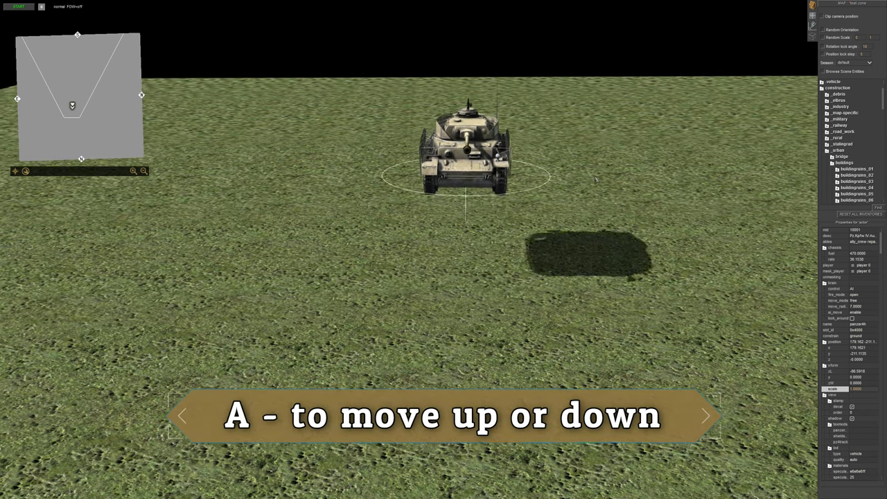
{"action": "scroll", "coordinate": [515, 178], "scroll_direction": "down", "scroll_amount": 3}
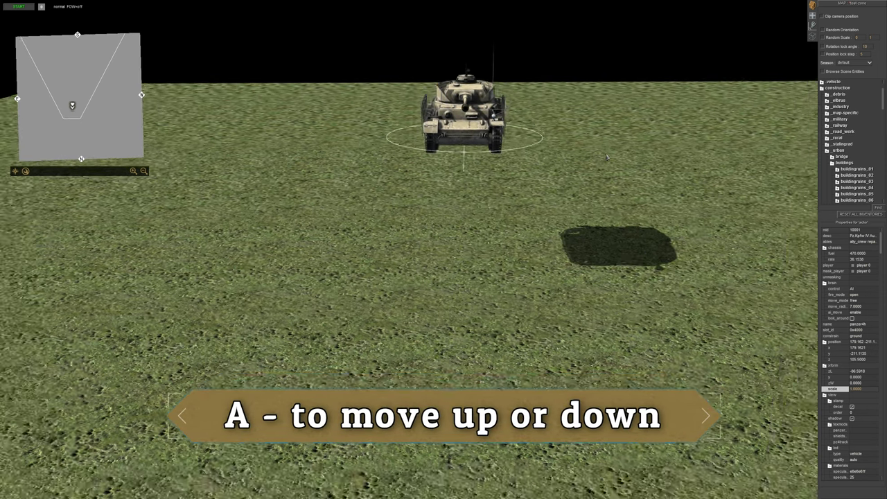
Step: Raise and lower the floating tank freehand several times, ending at a z position of about 14.5
{"action": "middle_click_drag", "start_coordinate": [515, 179], "coordinate": [564, 174]}
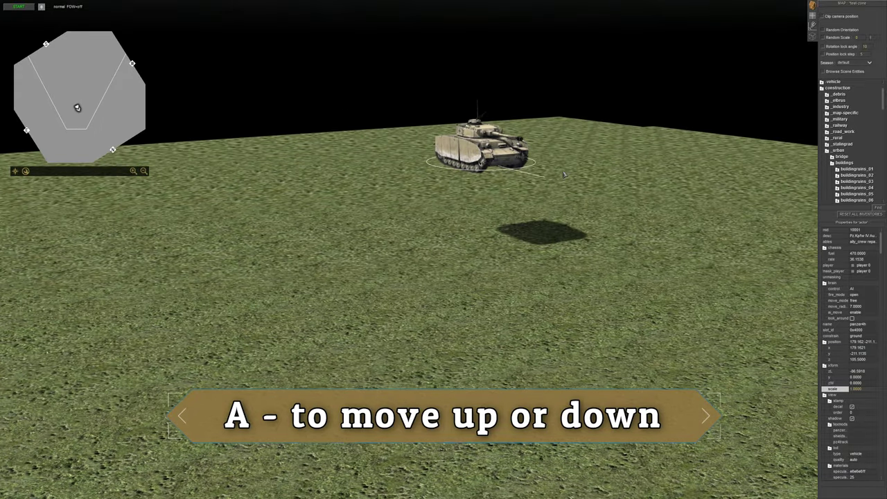
{"action": "key", "text": "a"}
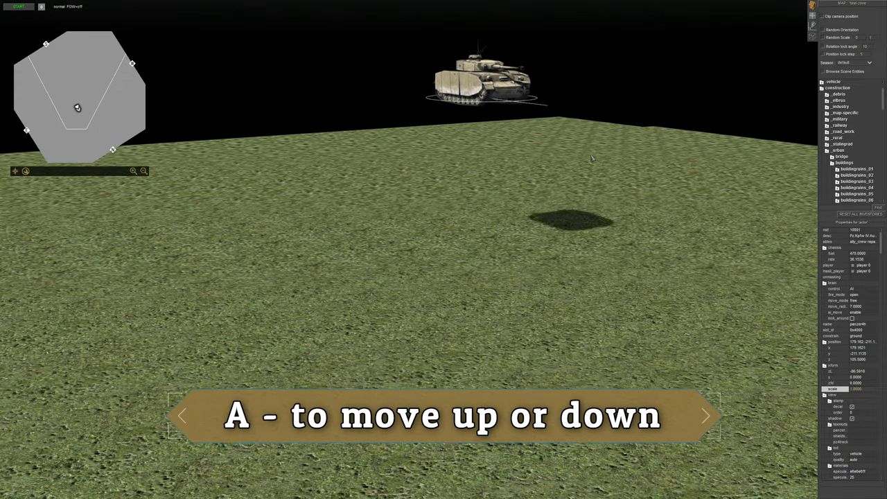
{"action": "left_click_drag", "start_coordinate": [586, 236], "coordinate": [580, 173]}
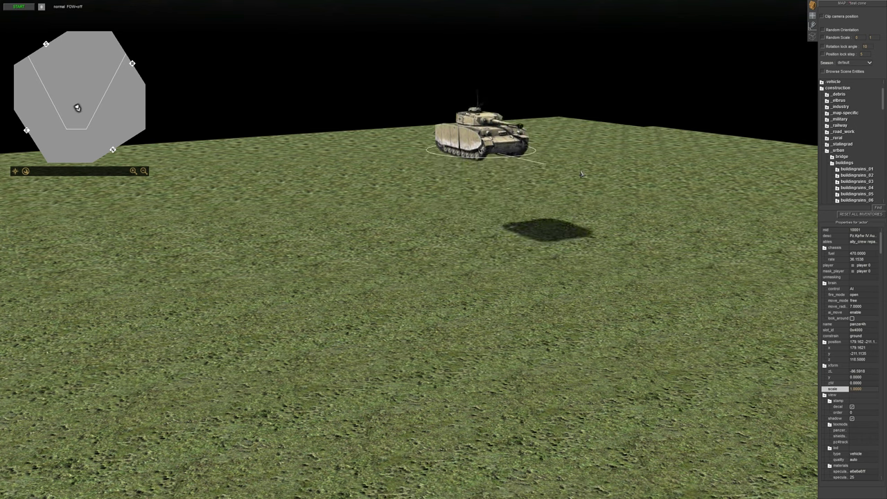
{"action": "left_click_drag", "start_coordinate": [585, 266], "coordinate": [578, 283]}
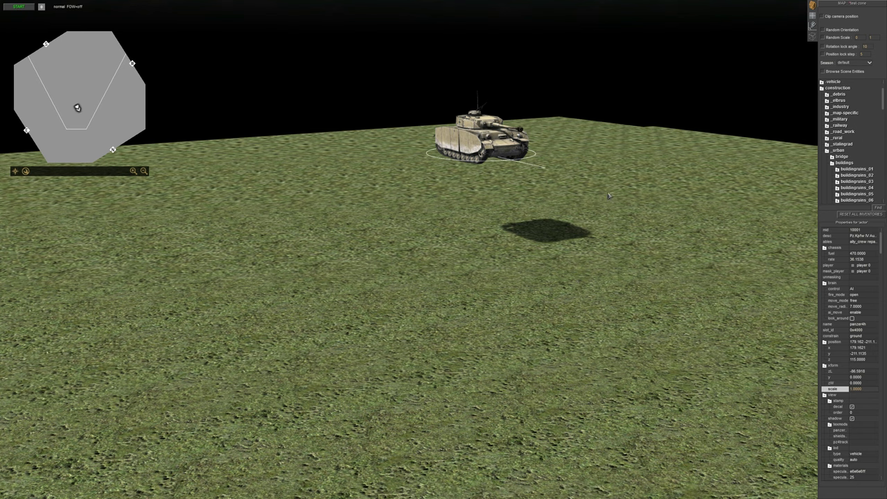
{"action": "left_click_drag", "start_coordinate": [609, 196], "coordinate": [622, 264]}
Step: Move the hovering tank freehand across the map to about x 164, y -159
{"action": "scroll", "coordinate": [482, 229], "scroll_direction": "up", "scroll_amount": 6}
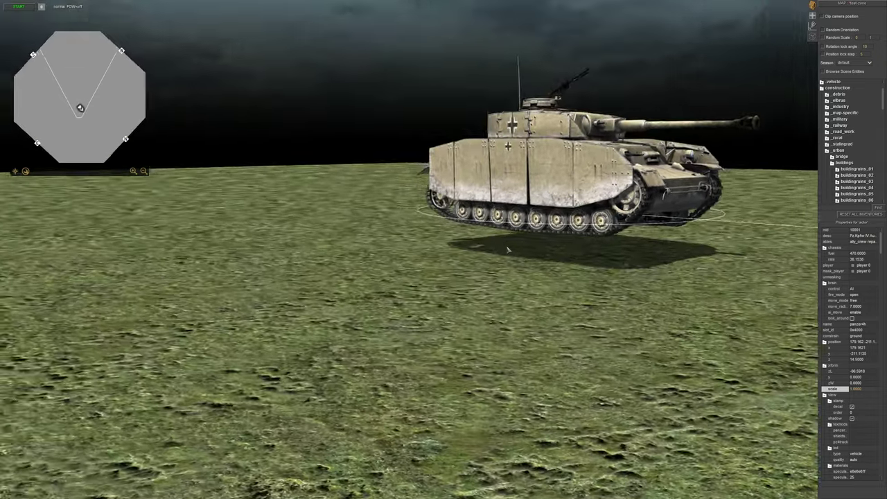
{"action": "middle_click_drag", "start_coordinate": [508, 250], "coordinate": [552, 262]}
{"action": "left_click_drag", "start_coordinate": [552, 262], "coordinate": [508, 226]}
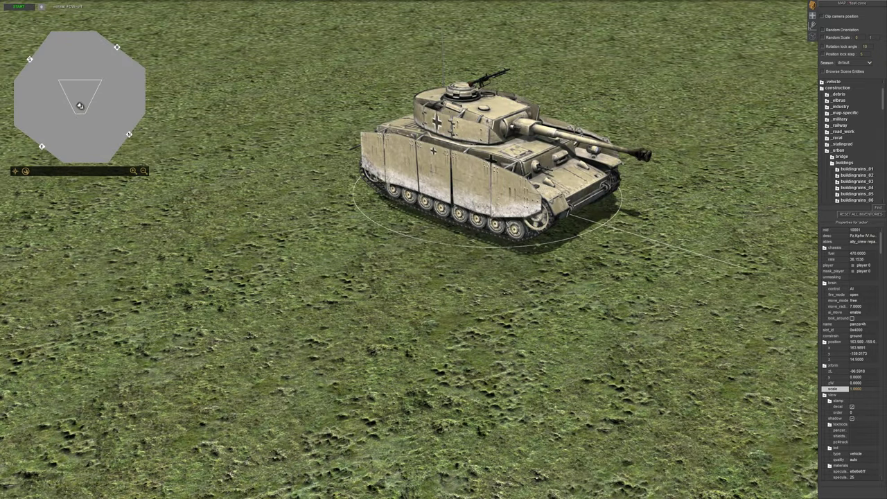
Step: Set the hovering tank's z position to 0 so that it stands on the ground
{"action": "middle_click_drag", "start_coordinate": [550, 242], "coordinate": [596, 187]}
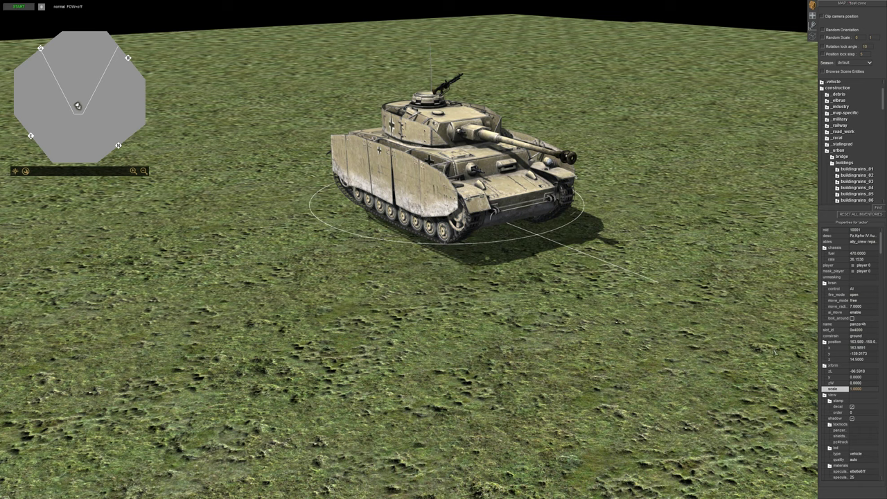
{"action": "left_click", "coordinate": [836, 377]}
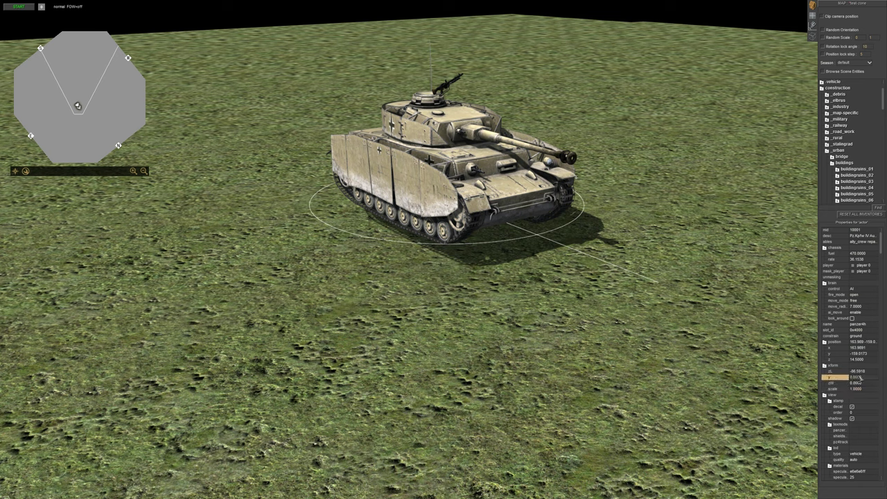
{"action": "left_click", "coordinate": [842, 360]}
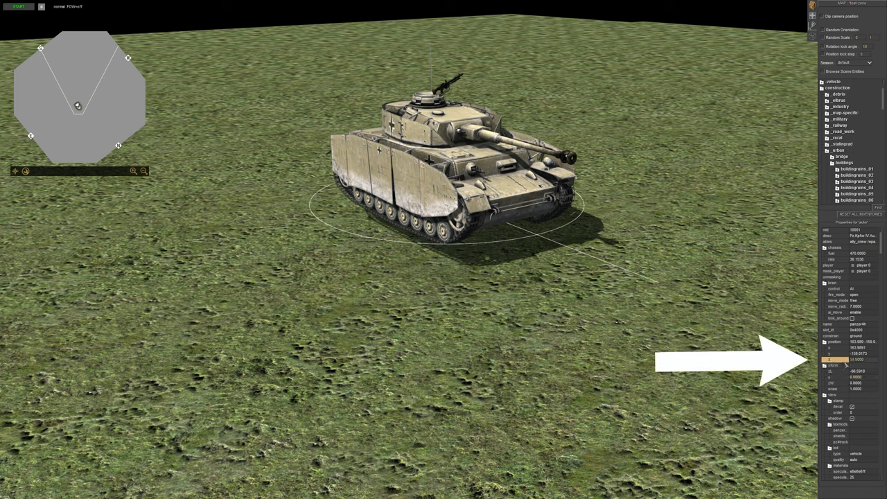
{"action": "left_click", "coordinate": [861, 360]}
{"action": "key", "text": "BackSpace"}
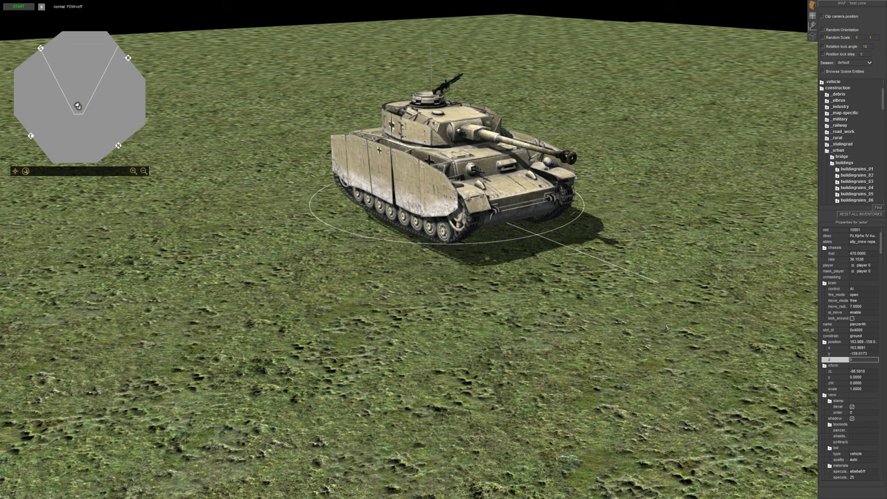
{"action": "type", "text": "0"}
{"action": "key", "text": "Return"}
{"action": "middle_click_drag", "start_coordinate": [623, 328], "coordinate": [591, 255]}
{"action": "scroll", "coordinate": [606, 309], "scroll_direction": "up", "scroll_amount": 3}
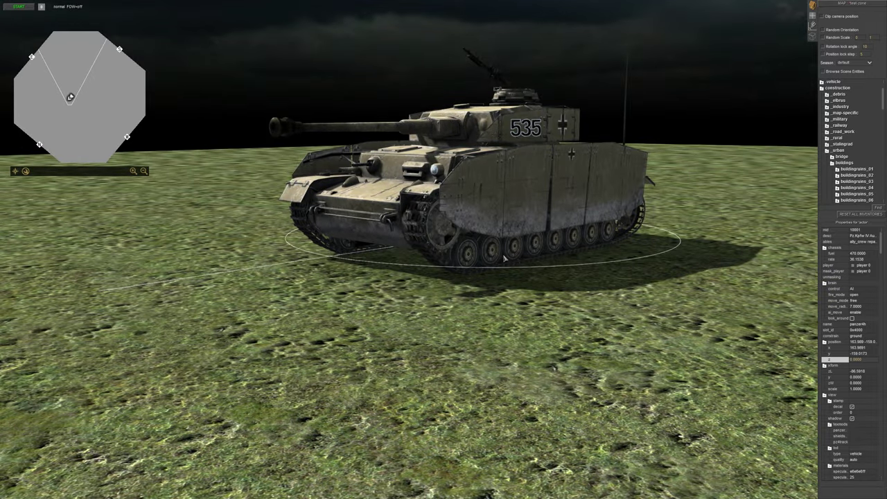
{"action": "scroll", "coordinate": [505, 259], "scroll_direction": "down", "scroll_amount": 3}
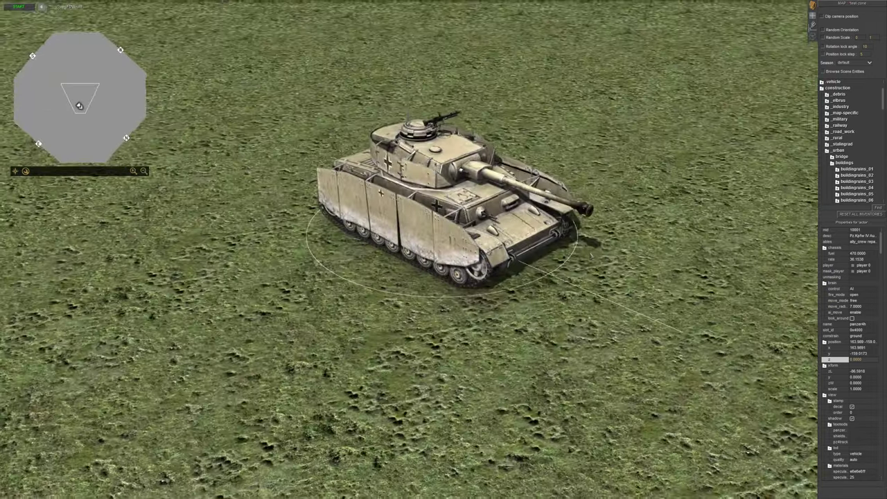
{"action": "scroll", "coordinate": [444, 250], "scroll_direction": "down", "scroll_amount": 3}
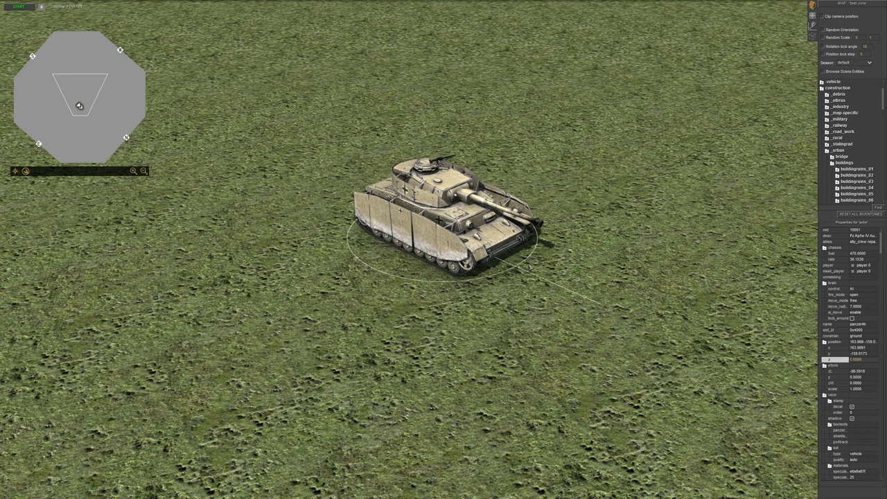
Step: Sink the tank freehand into the ground to a z position of about -37, reset z to 0 and deselect the tank
{"action": "left_click_drag", "start_coordinate": [529, 269], "coordinate": [561, 289], "text": "alt"}
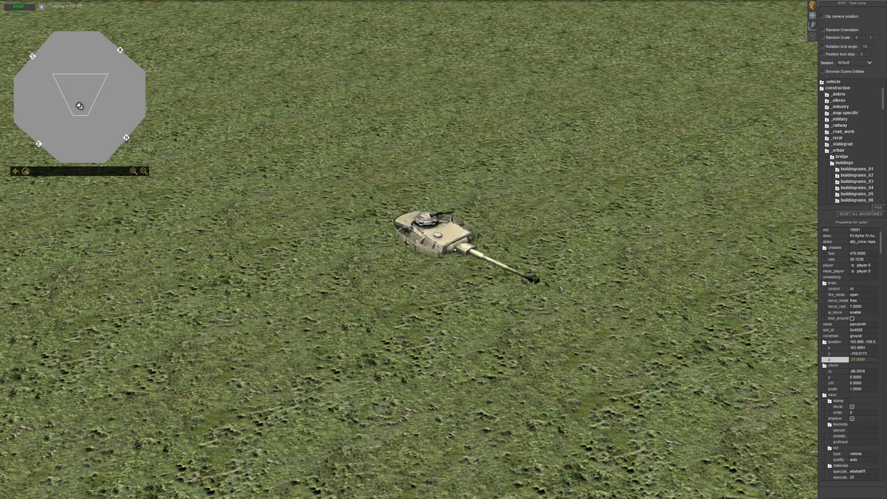
{"action": "left_click", "coordinate": [833, 361]}
{"action": "left_click", "coordinate": [860, 360]}
{"action": "type", "text": "0"}
{"action": "key", "text": "Return"}
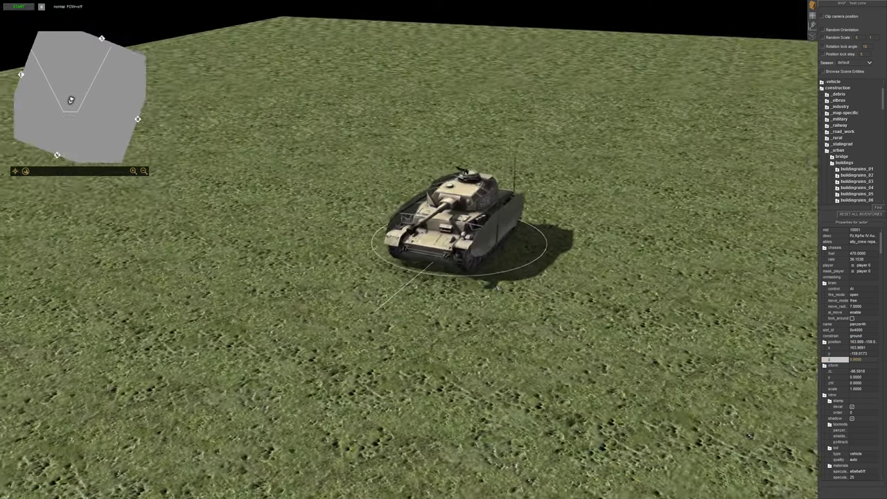
{"action": "middle_click_drag", "start_coordinate": [497, 287], "coordinate": [530, 301]}
{"action": "left_click", "coordinate": [532, 301]}
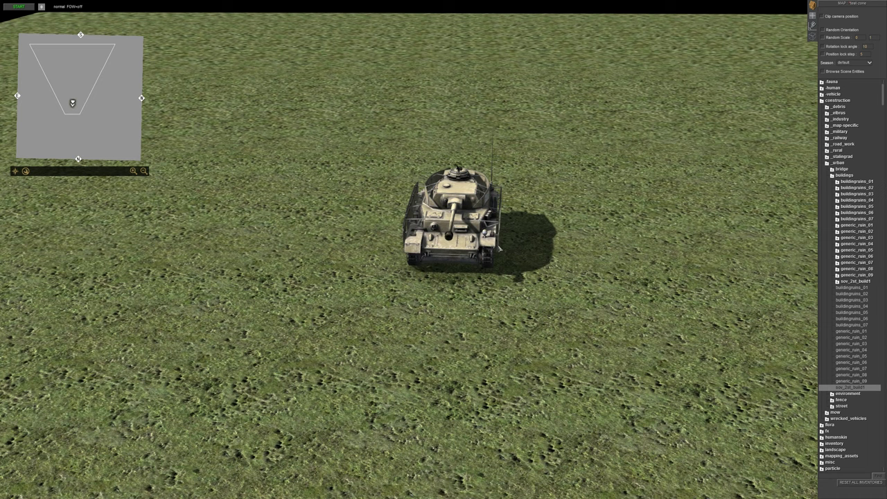
{"action": "left_click", "coordinate": [500, 249]}
{"action": "left_click", "coordinate": [604, 259]}
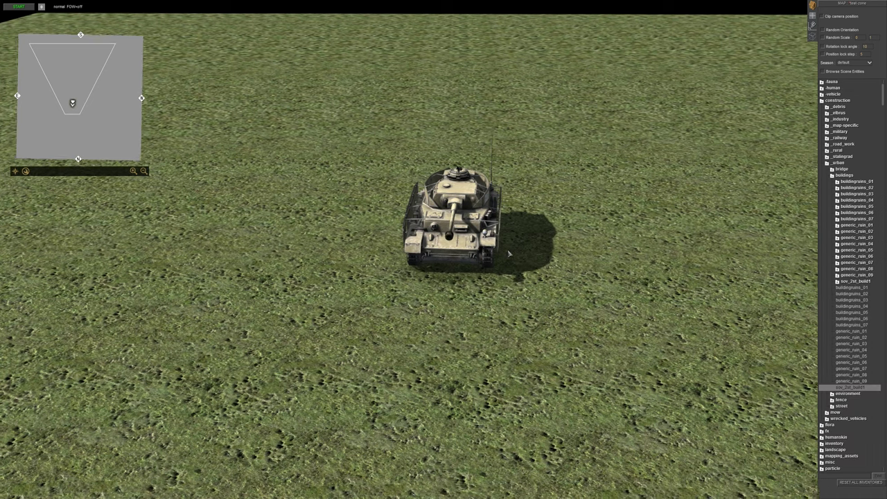
Step: Select the tank and tilt it freehand in several directions, ending at a y rotation of about 53
{"action": "scroll", "coordinate": [510, 253], "scroll_direction": "up", "scroll_amount": 3}
{"action": "middle_click_drag", "start_coordinate": [506, 242], "coordinate": [490, 232]}
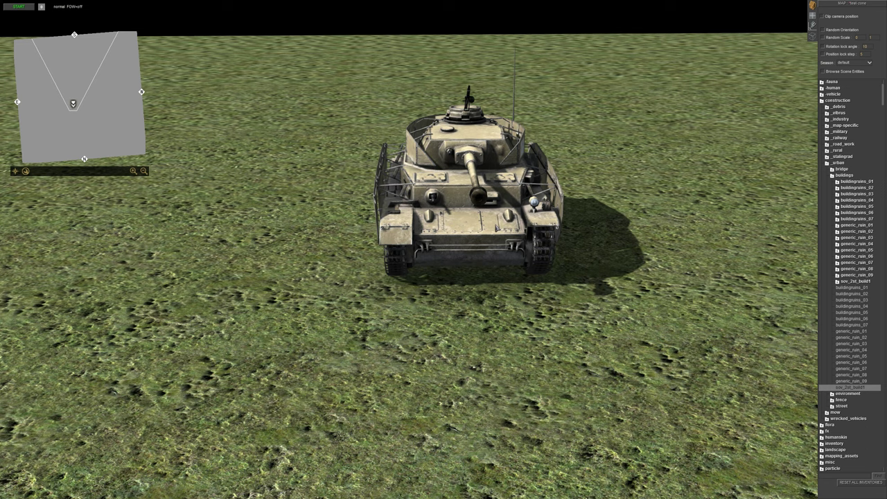
{"action": "left_click", "coordinate": [496, 228]}
{"action": "middle_click_drag", "start_coordinate": [497, 229], "coordinate": [482, 233]}
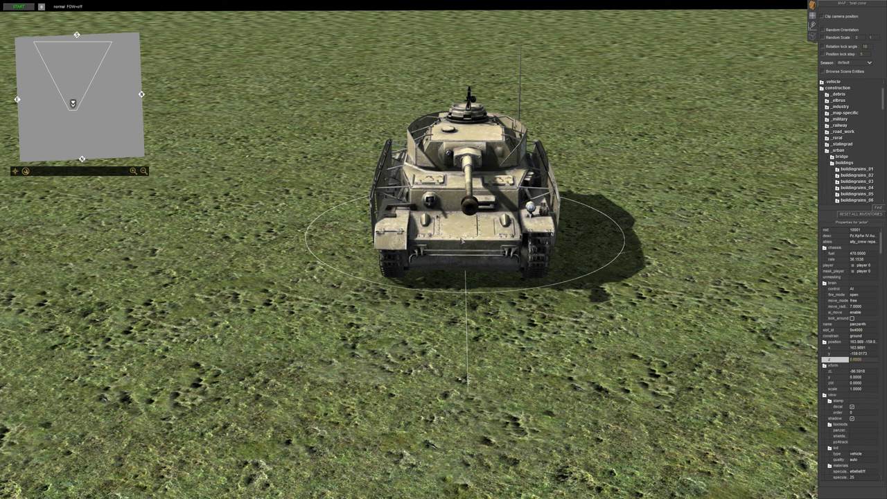
{"action": "left_click_drag", "start_coordinate": [462, 241], "coordinate": [440, 337]}
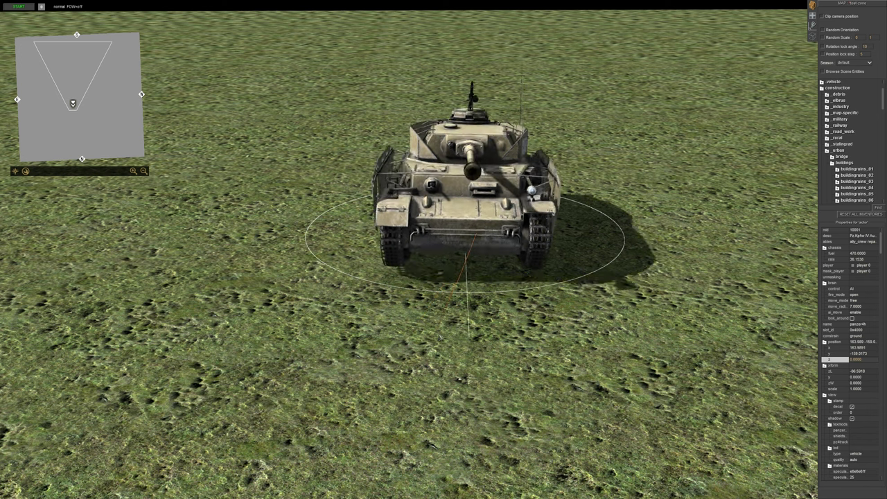
{"action": "left_click_drag", "start_coordinate": [447, 305], "coordinate": [558, 307]}
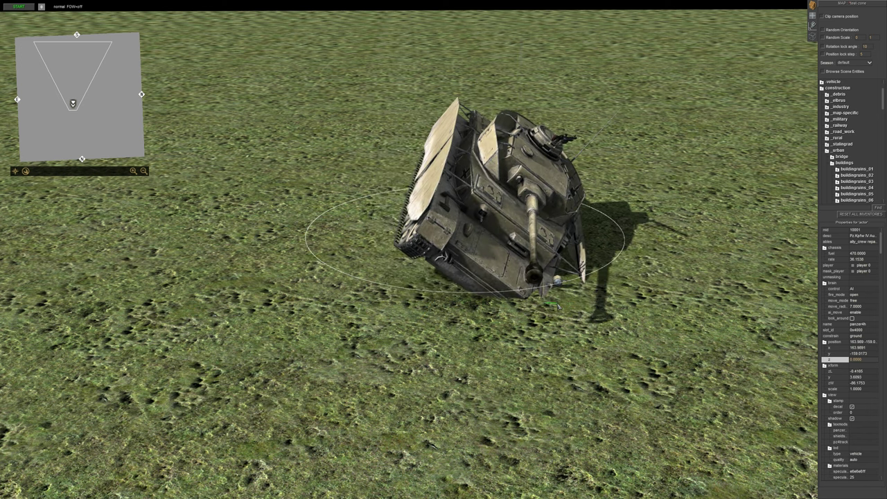
{"action": "middle_click_drag", "start_coordinate": [557, 280], "coordinate": [560, 258]}
{"action": "left_click_drag", "start_coordinate": [559, 277], "coordinate": [495, 271]}
{"action": "middle_click_drag", "start_coordinate": [495, 271], "coordinate": [575, 178]}
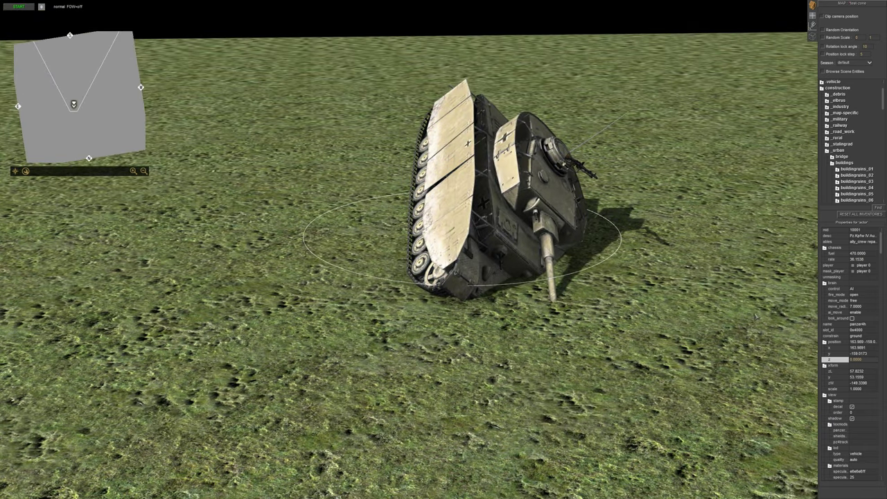
Step: Set the tilted tank's xform y rotation to 0 to level it, and deselect the tank
{"action": "left_click", "coordinate": [839, 367]}
{"action": "scroll", "coordinate": [845, 366], "scroll_direction": "down", "scroll_amount": 1}
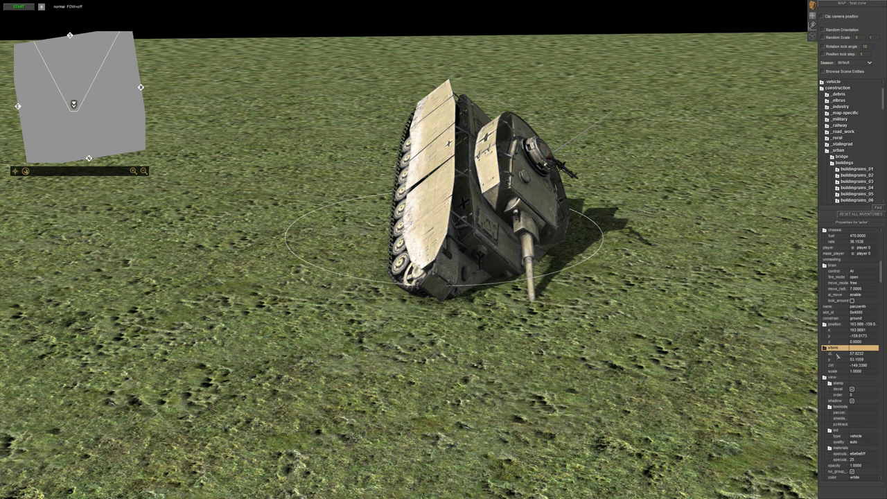
{"action": "left_click", "coordinate": [837, 359]}
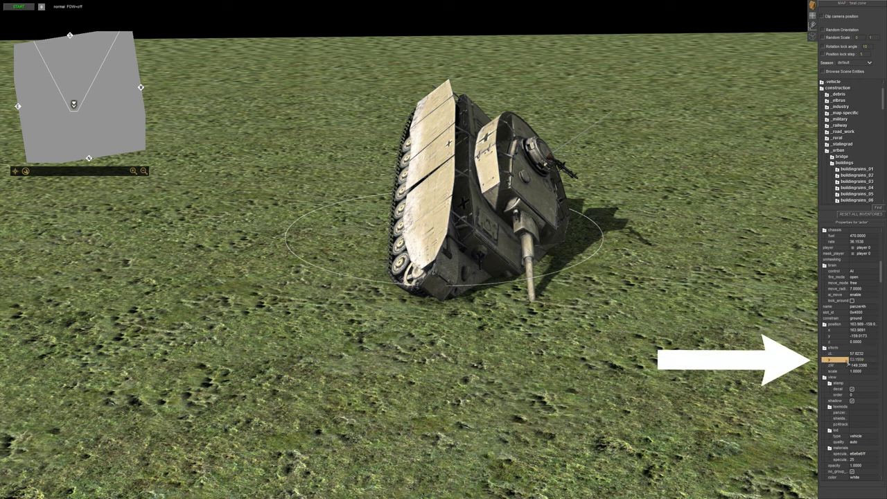
{"action": "left_click", "coordinate": [863, 362]}
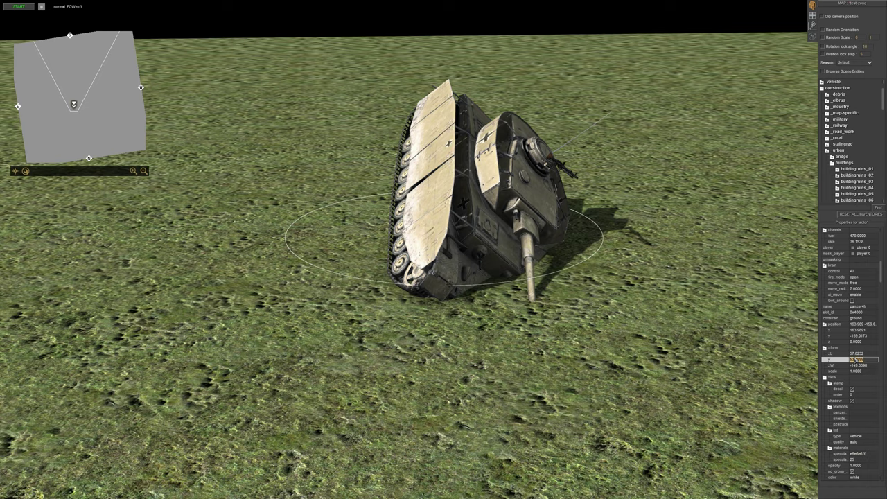
{"action": "type", "text": "0"}
{"action": "key", "text": "Return"}
{"action": "middle_click_drag", "start_coordinate": [596, 345], "coordinate": [68, 350]}
{"action": "scroll", "coordinate": [497, 318], "scroll_direction": "down", "scroll_amount": 3}
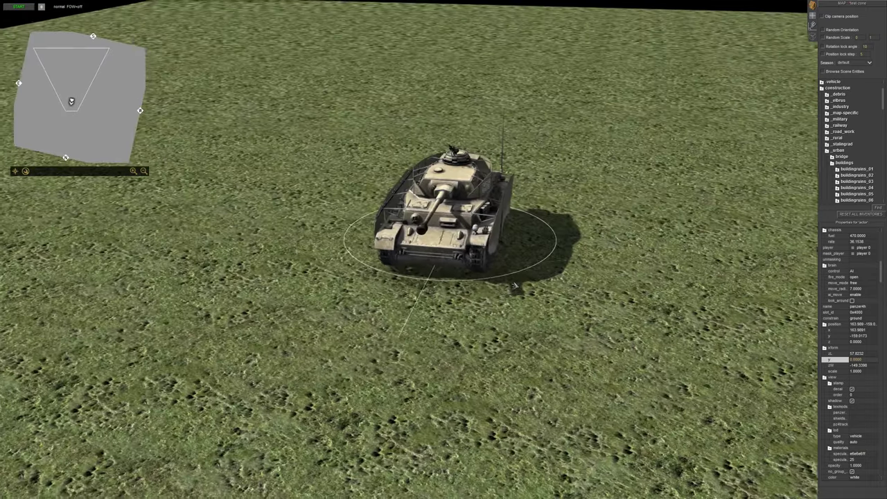
{"action": "middle_click_drag", "start_coordinate": [510, 310], "coordinate": [276, 301]}
{"action": "left_click", "coordinate": [276, 301]}
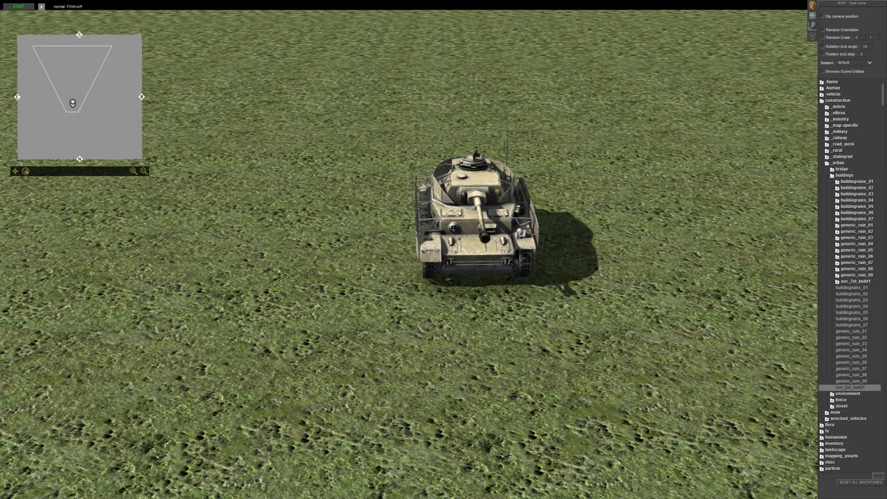
Step: Select the tank again and tip it freehand onto its side, to a zL of about -182
{"action": "left_click", "coordinate": [525, 247]}
{"action": "middle_click_drag", "start_coordinate": [526, 247], "coordinate": [512, 263]}
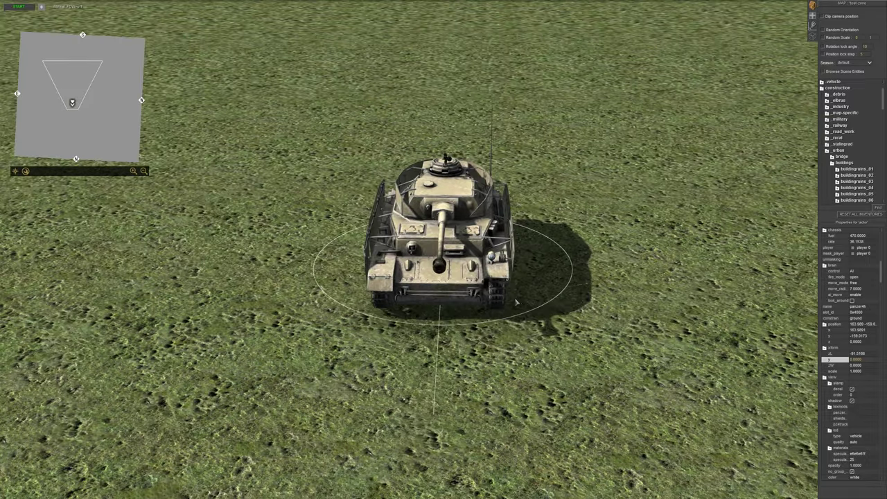
{"action": "left_click_drag", "start_coordinate": [489, 289], "coordinate": [571, 299]}
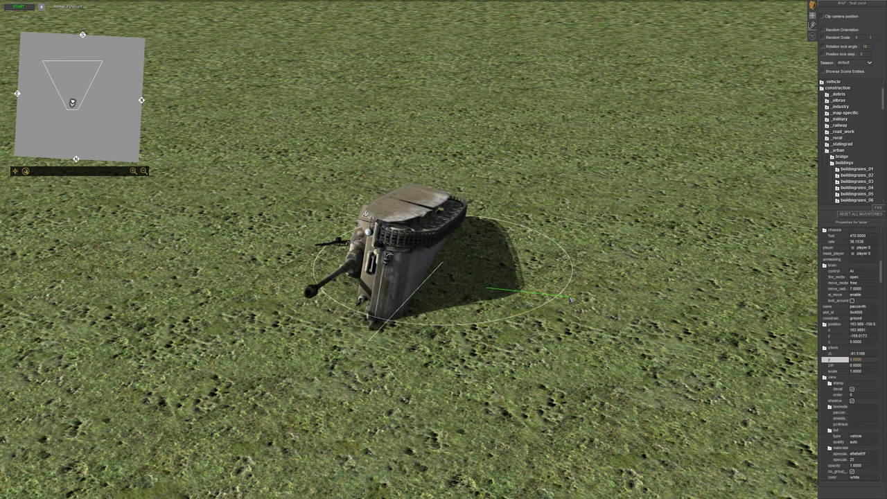
{"action": "middle_click_drag", "start_coordinate": [577, 306], "coordinate": [555, 277]}
{"action": "scroll", "coordinate": [554, 277], "scroll_direction": "up", "scroll_amount": 3}
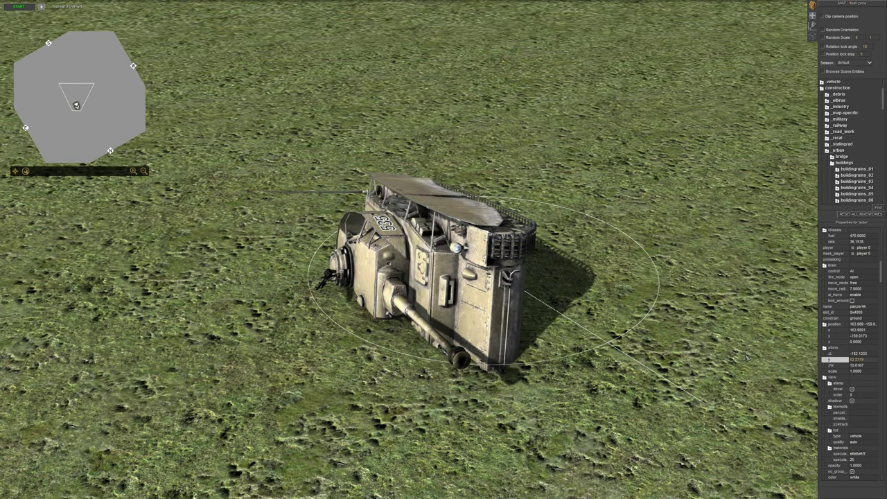
Step: Level the tipped tank by resetting its xform y rotation to 0
{"action": "left_click", "coordinate": [863, 359]}
{"action": "type", "text": "0"}
{"action": "key", "text": "Return"}
{"action": "scroll", "coordinate": [721, 343], "scroll_direction": "down", "scroll_amount": 3}
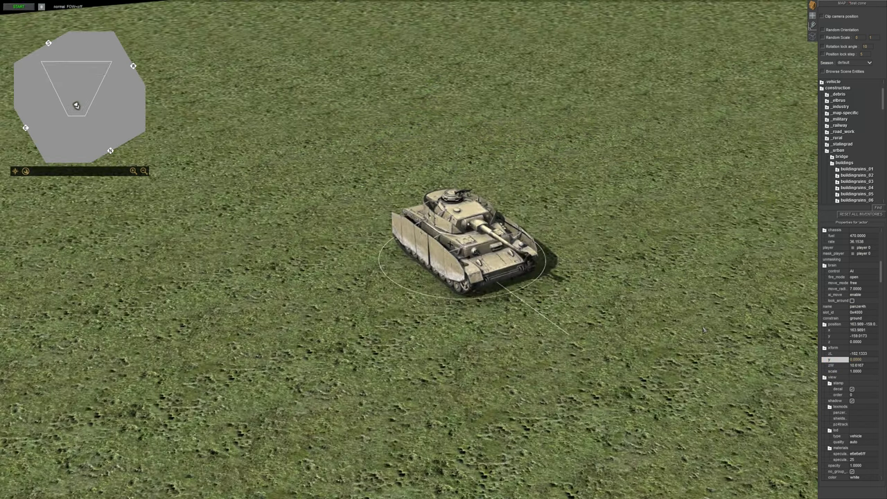
{"action": "middle_click_drag", "start_coordinate": [704, 325], "coordinate": [568, 282]}
{"action": "scroll", "coordinate": [568, 271], "scroll_direction": "up", "scroll_amount": 3}
{"action": "middle_click_drag", "start_coordinate": [558, 170], "coordinate": [534, 229]}
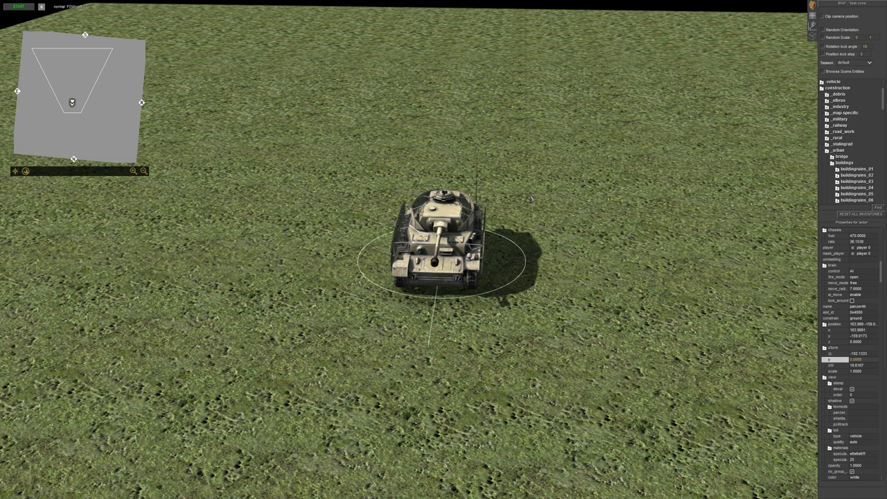
{"action": "middle_click_drag", "start_coordinate": [523, 226], "coordinate": [557, 172]}
{"action": "scroll", "coordinate": [557, 172], "scroll_direction": "up", "scroll_amount": 2}
{"action": "key", "text": "Right"}
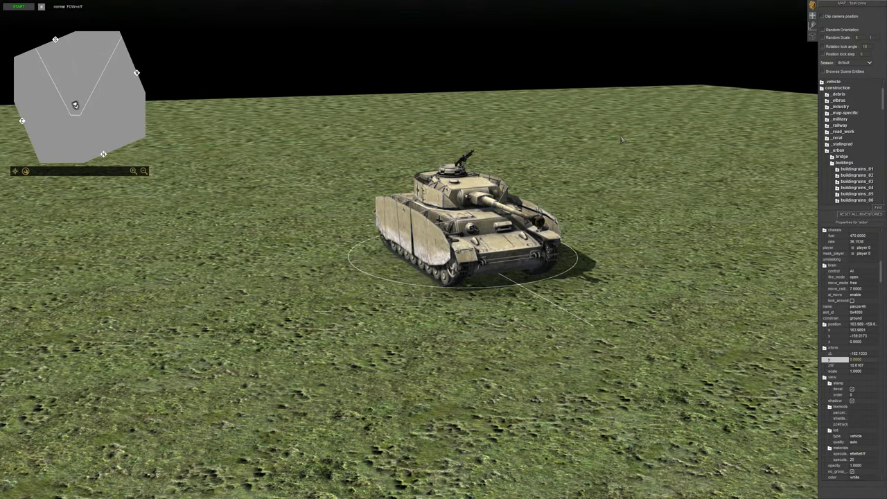
{"action": "middle_click_drag", "start_coordinate": [619, 197], "coordinate": [616, 215]}
{"action": "left_click", "coordinate": [616, 215]}
{"action": "scroll", "coordinate": [605, 216], "scroll_direction": "down", "scroll_amount": 1}
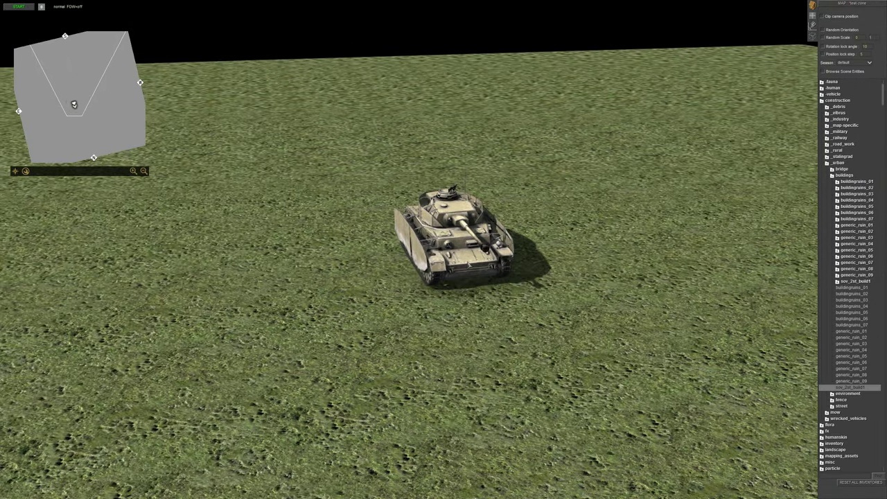
Step: Deselect the tank and place a sov_2st_build1 house on the grass behind it
{"action": "left_click", "coordinate": [469, 264]}
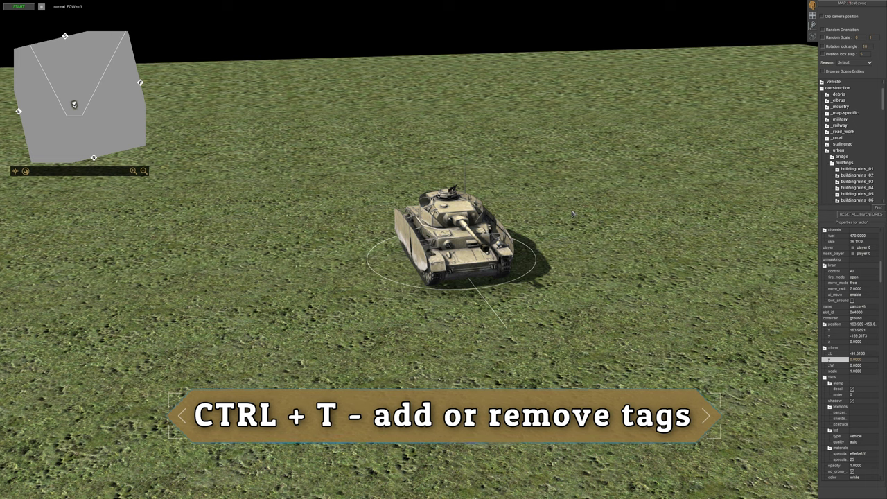
{"action": "left_click", "coordinate": [601, 285]}
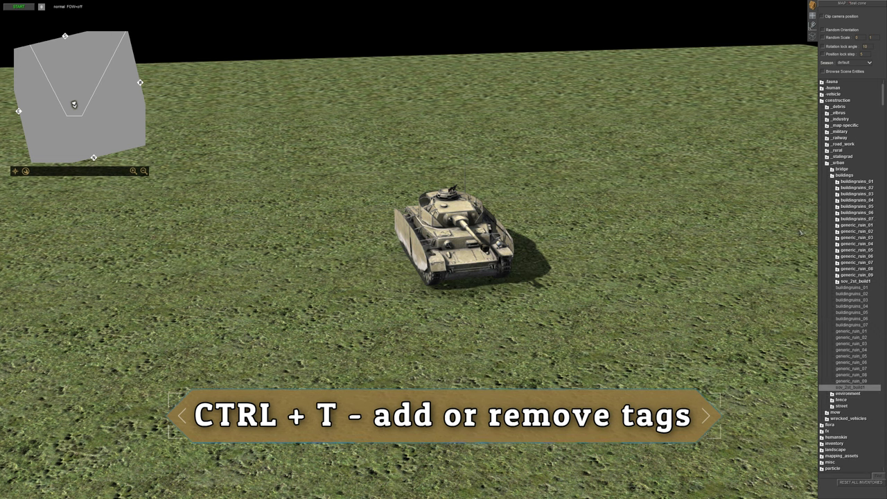
{"action": "left_click", "coordinate": [855, 387]}
{"action": "left_click", "coordinate": [606, 102]}
{"action": "scroll", "coordinate": [605, 102], "scroll_direction": "down", "scroll_amount": 5}
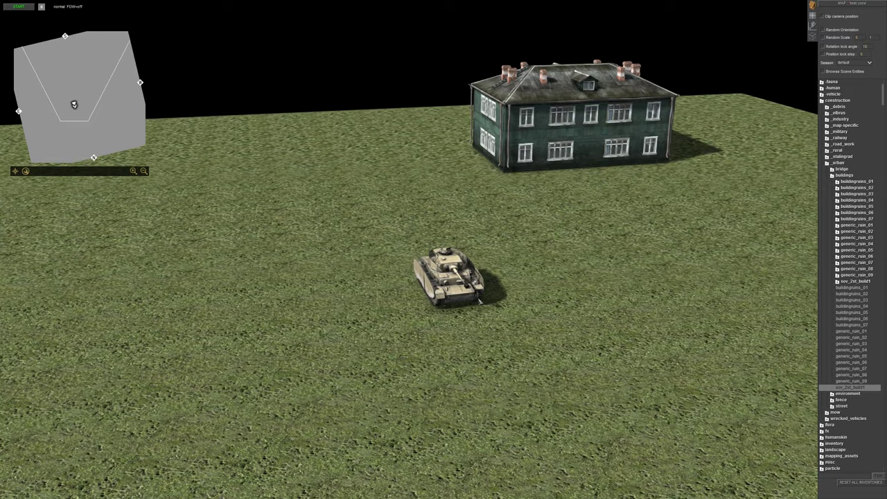
Step: Open the tags of the selected tank, move the dialog clear of the tank and close it
{"action": "left_click", "coordinate": [478, 302]}
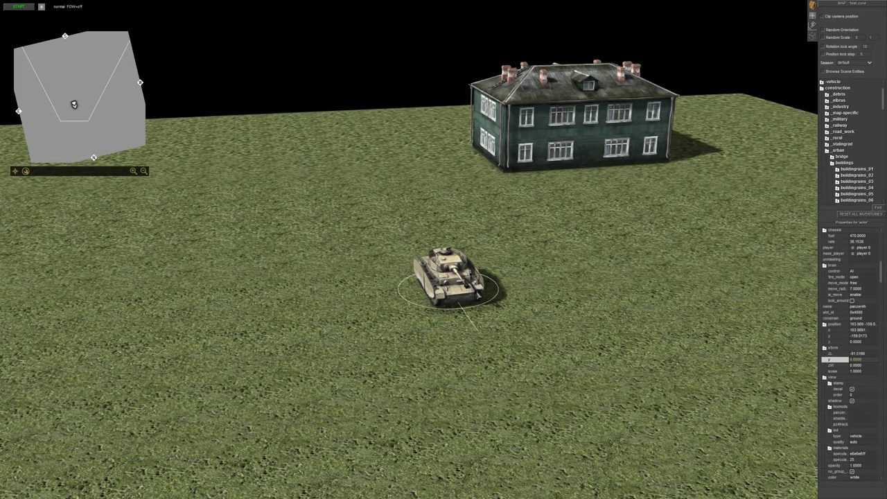
{"action": "key", "text": "ctrl+t"}
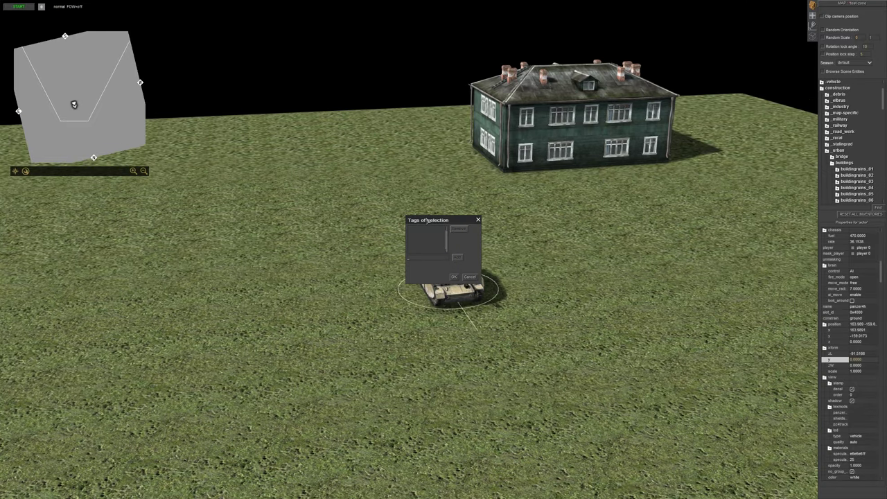
{"action": "left_click_drag", "start_coordinate": [428, 219], "coordinate": [508, 216]}
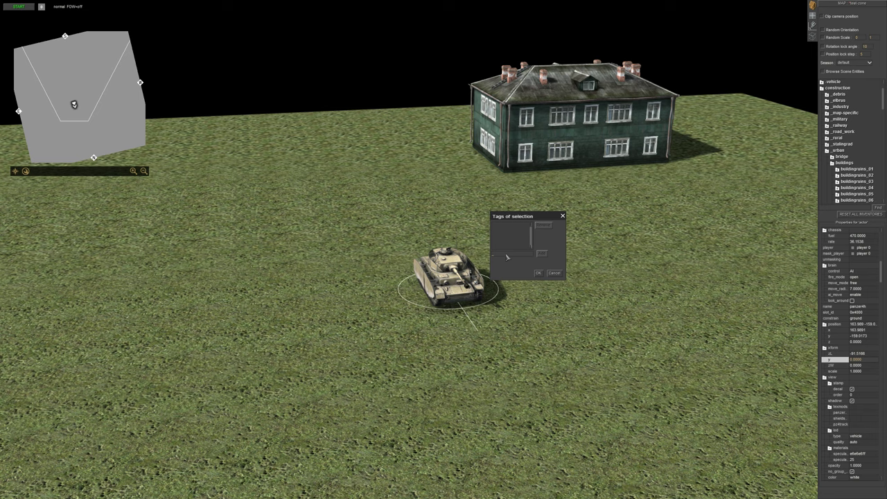
{"action": "key", "text": "Return"}
{"action": "key", "text": "Return"}
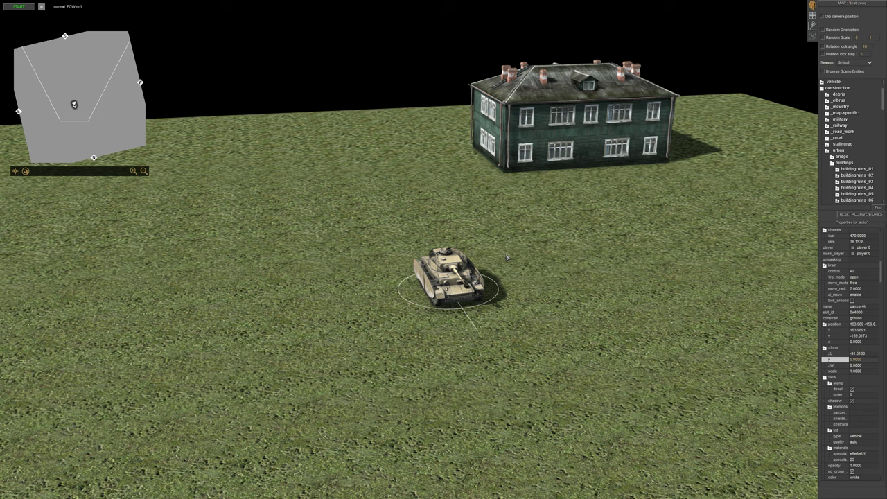
Step: Select the house behind the tank, add the tag "house" to it, and deselect it
{"action": "left_click", "coordinate": [508, 257]}
{"action": "left_click", "coordinate": [547, 182]}
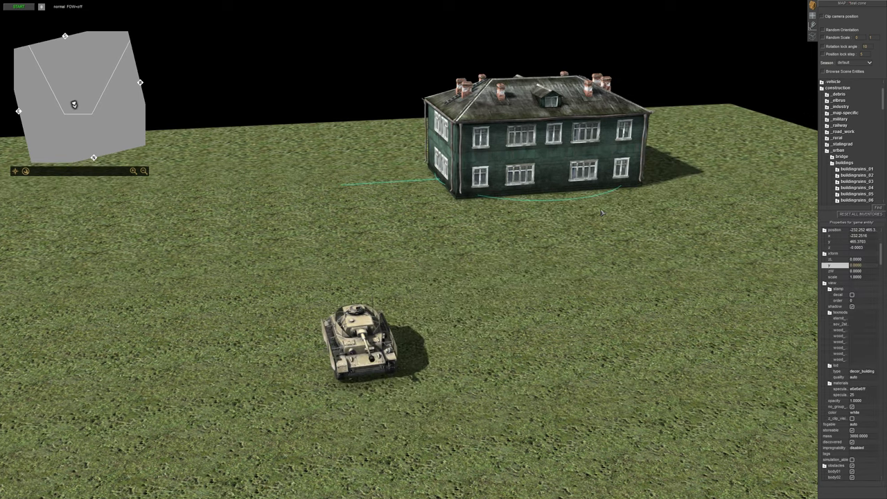
{"action": "key", "text": "alt+t"}
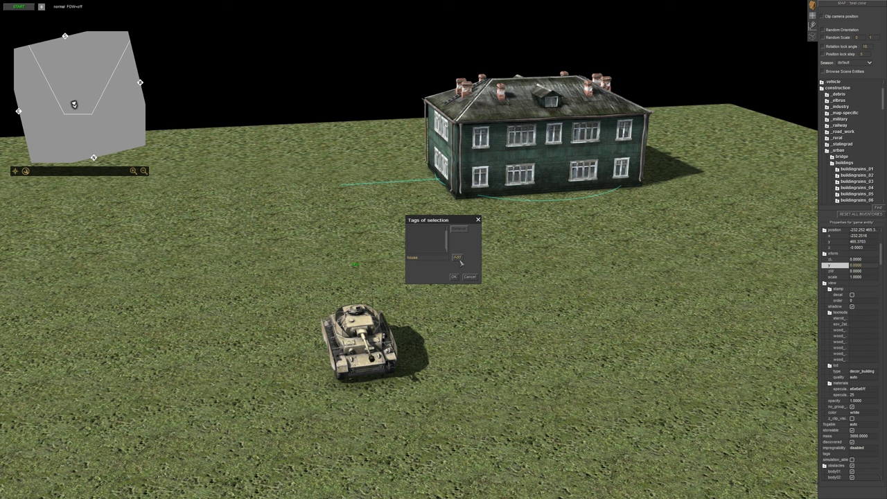
{"action": "left_click", "coordinate": [457, 258]}
{"action": "left_click", "coordinate": [454, 279]}
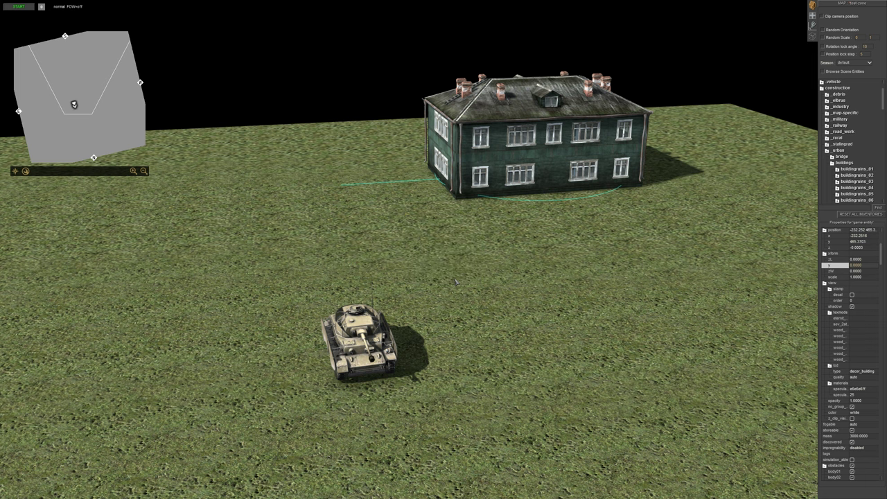
{"action": "left_click", "coordinate": [478, 306]}
Step: Toggle the on-screen tag labels of the tank and the house with nothing selected
{"action": "middle_click_drag", "start_coordinate": [478, 306], "coordinate": [452, 294]}
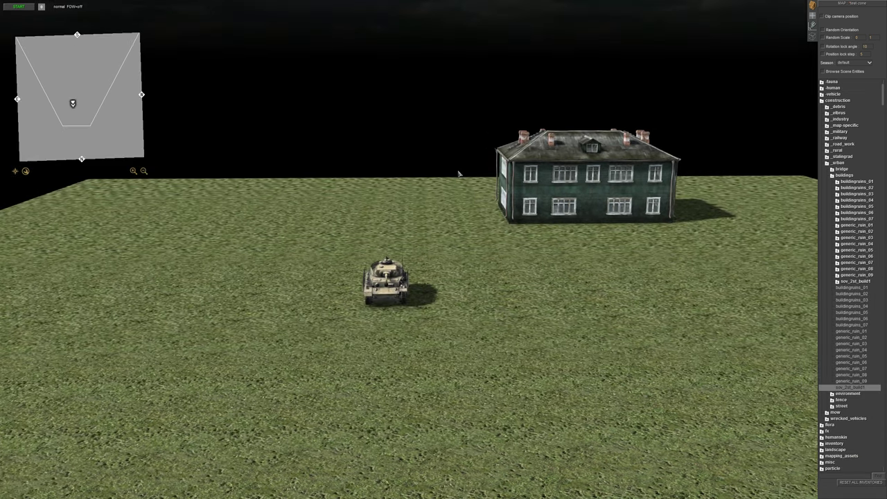
{"action": "middle_click_drag", "start_coordinate": [461, 174], "coordinate": [474, 299]}
{"action": "scroll", "coordinate": [475, 300], "scroll_direction": "up", "scroll_amount": 3}
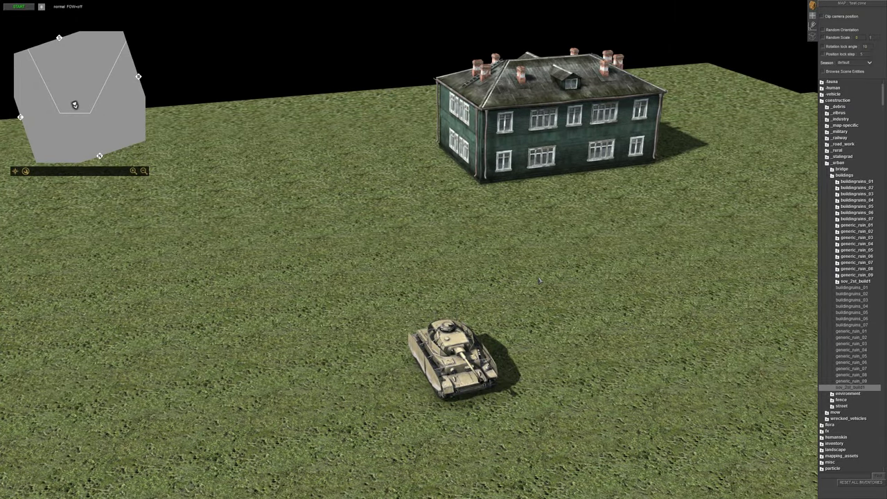
{"action": "scroll", "coordinate": [540, 280], "scroll_direction": "down", "scroll_amount": 1}
{"action": "middle_click_drag", "start_coordinate": [530, 303], "coordinate": [587, 234]}
{"action": "key", "text": "Right"}
{"action": "scroll", "coordinate": [549, 247], "scroll_direction": "up", "scroll_amount": 2}
{"action": "scroll", "coordinate": [587, 234], "scroll_direction": "down", "scroll_amount": 1}
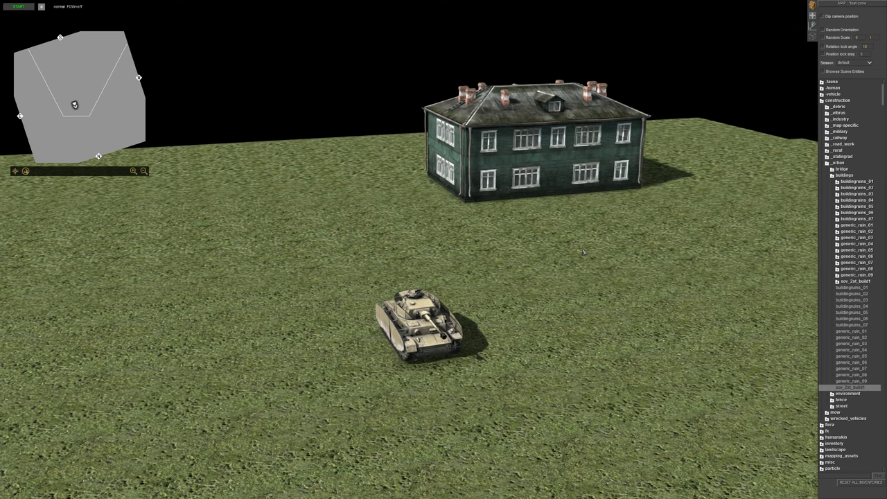
{"action": "key", "text": "alt+t"}
{"action": "middle_click_drag", "start_coordinate": [583, 252], "coordinate": [544, 240]}
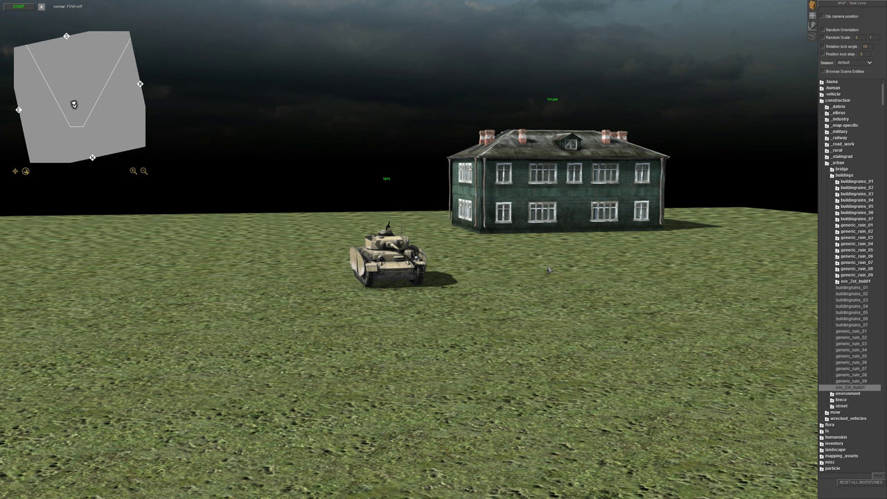
{"action": "key", "text": "alt+t"}
{"action": "key", "text": "alt+t"}
Step: Look over the tank and the house from several angles and distances
{"action": "middle_click_drag", "start_coordinate": [555, 266], "coordinate": [532, 285]}
{"action": "middle_click_drag", "start_coordinate": [480, 292], "coordinate": [465, 254]}
{"action": "scroll", "coordinate": [517, 200], "scroll_direction": "up", "scroll_amount": 4}
{"action": "scroll", "coordinate": [518, 201], "scroll_direction": "down", "scroll_amount": 3}
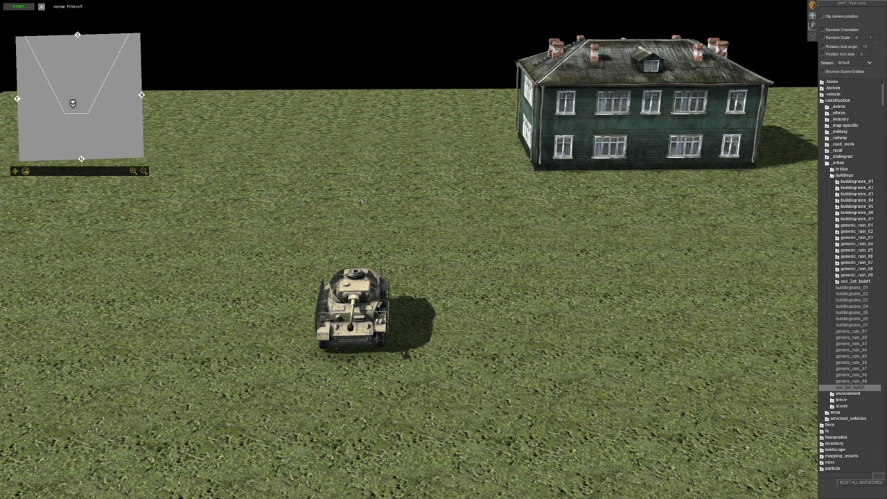
{"action": "middle_click_drag", "start_coordinate": [409, 197], "coordinate": [427, 187]}
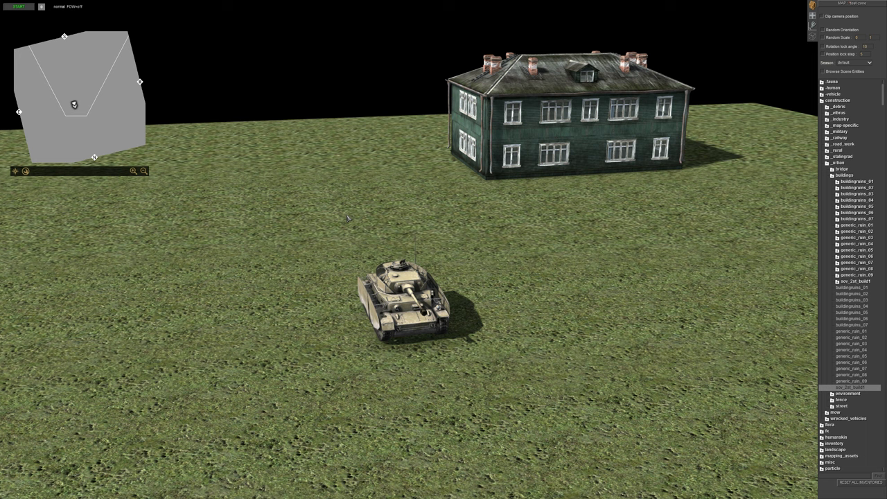
{"action": "middle_click_drag", "start_coordinate": [357, 180], "coordinate": [306, 198]}
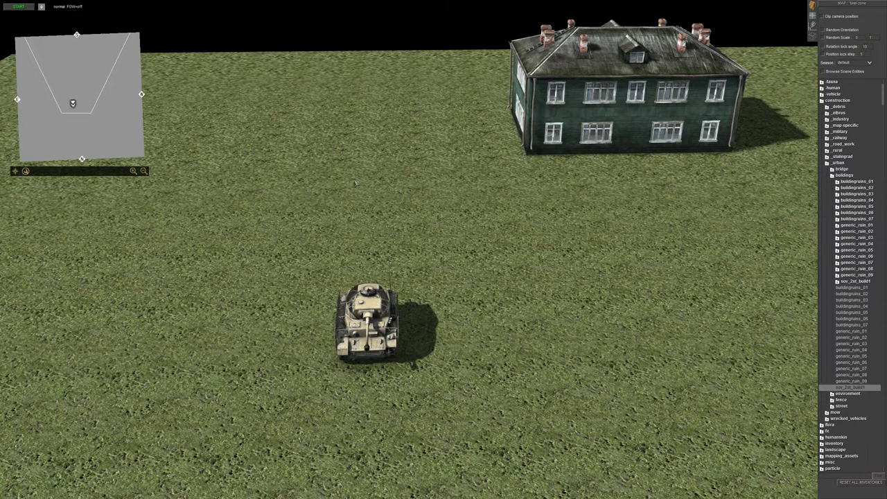
{"action": "middle_click_drag", "start_coordinate": [440, 180], "coordinate": [458, 207]}
{"action": "scroll", "coordinate": [458, 206], "scroll_direction": "up", "scroll_amount": 5}
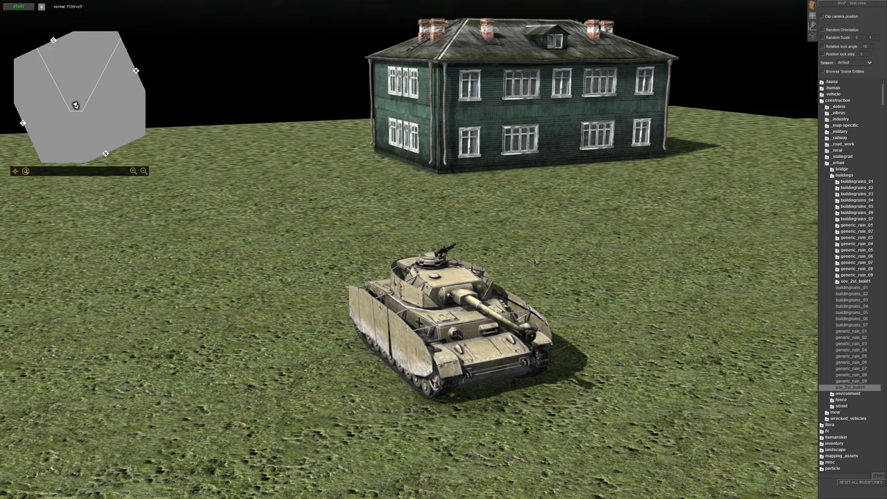
{"action": "middle_click_drag", "start_coordinate": [535, 263], "coordinate": [535, 249]}
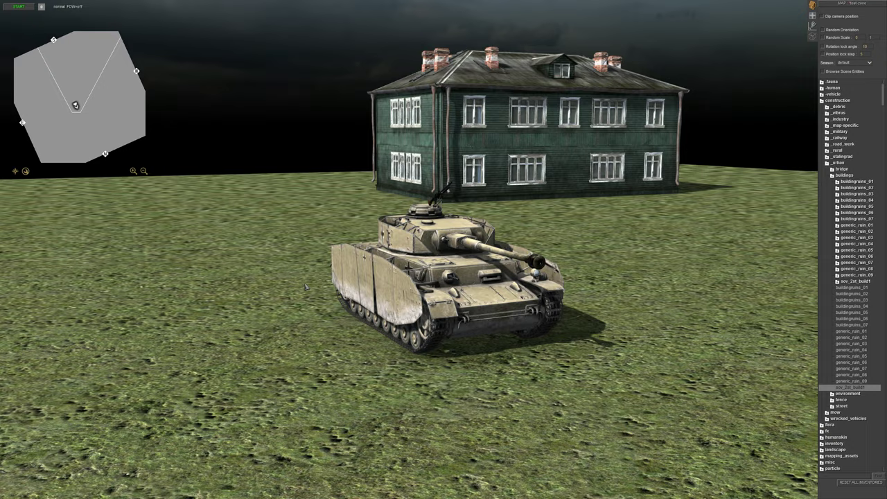
{"action": "scroll", "coordinate": [305, 288], "scroll_direction": "up", "scroll_amount": 3}
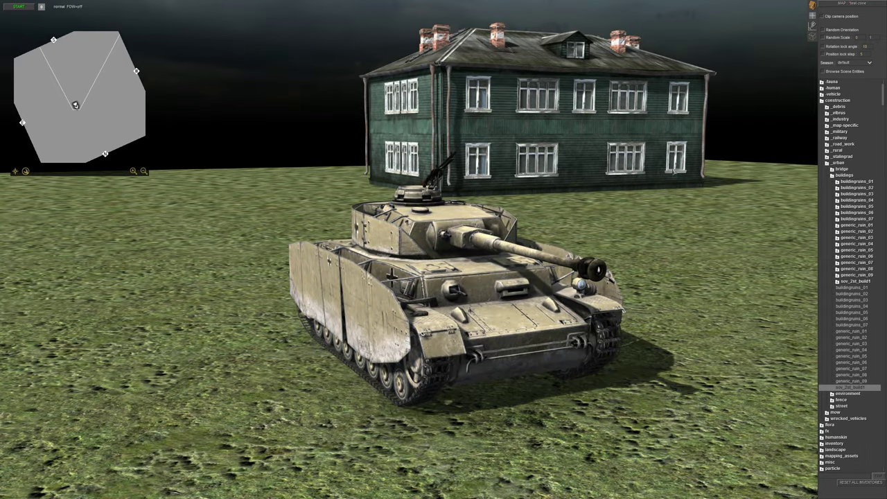
{"action": "scroll", "coordinate": [685, 161], "scroll_direction": "down", "scroll_amount": 5}
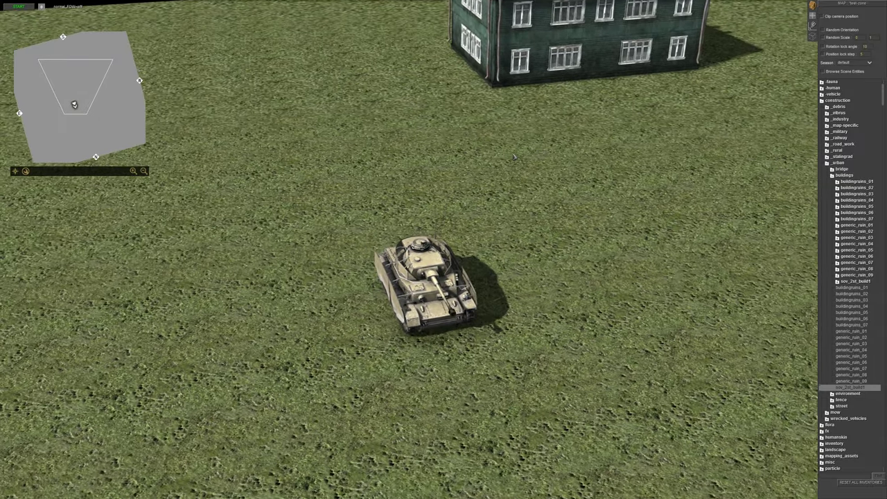
{"action": "middle_click_drag", "start_coordinate": [514, 158], "coordinate": [478, 162]}
{"action": "scroll", "coordinate": [475, 154], "scroll_direction": "up", "scroll_amount": 2}
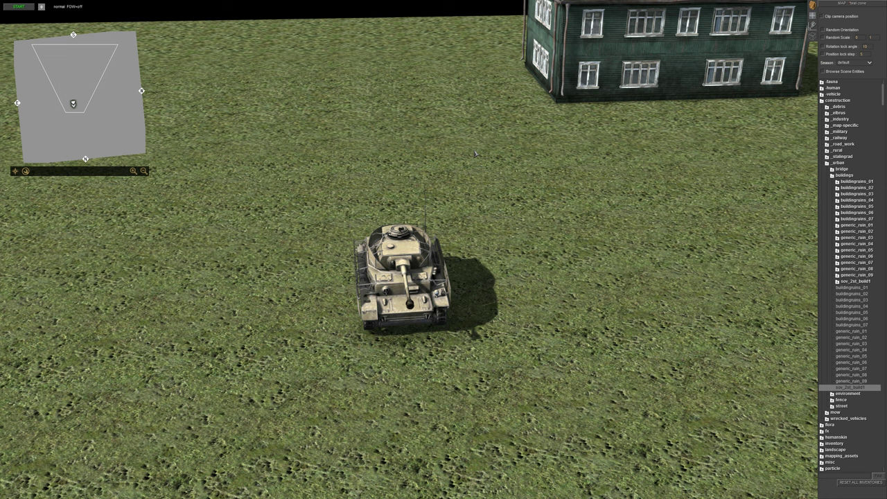
{"action": "scroll", "coordinate": [475, 155], "scroll_direction": "down", "scroll_amount": 4}
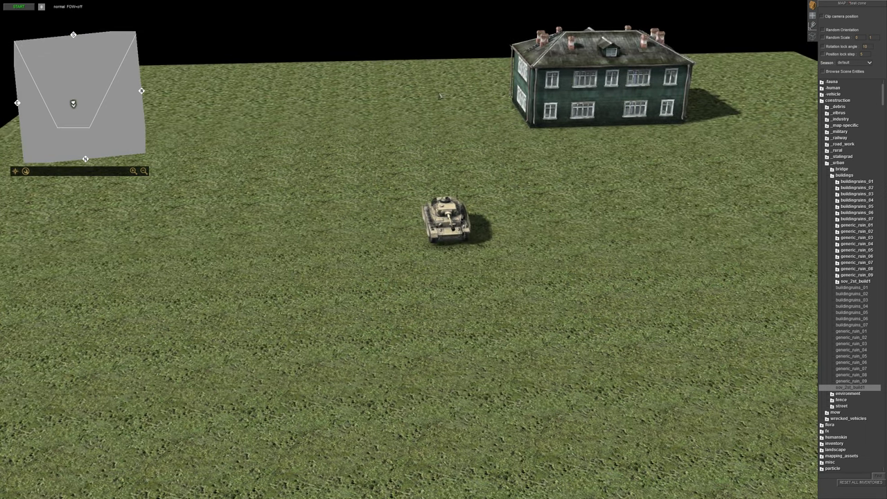
{"action": "middle_click_drag", "start_coordinate": [529, 224], "coordinate": [517, 228]}
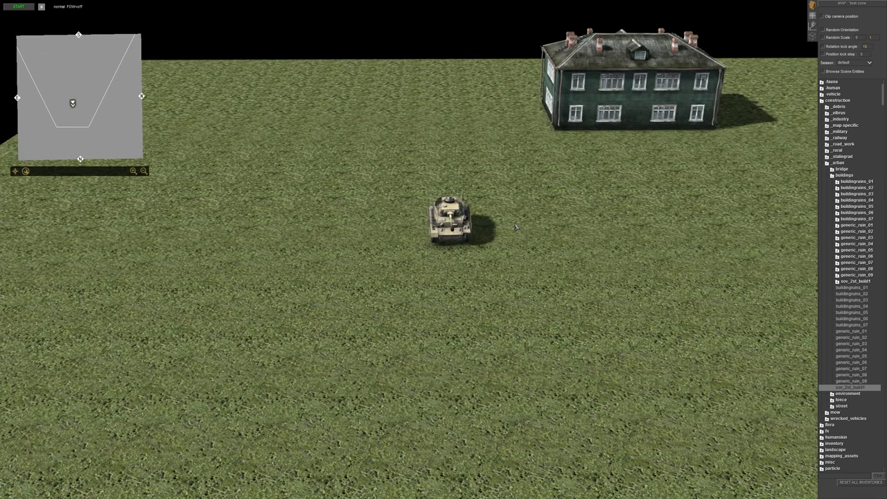
Step: Show the terrain's polygon lines, inspect the grid around the tank, and hide the lines again
{"action": "key", "text": "ctrl+w"}
{"action": "key", "text": "alt+w"}
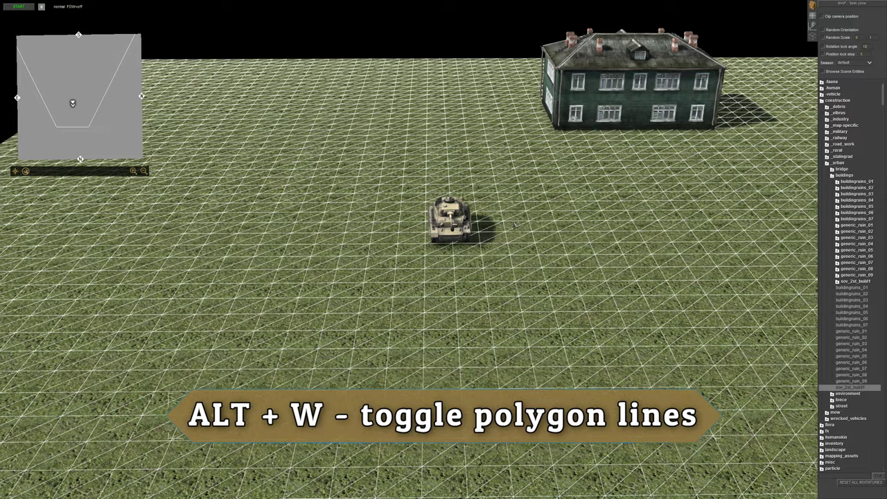
{"action": "mouse_move", "coordinate": [477, 202]}
{"action": "middle_mouse_down"}
{"action": "mouse_move", "coordinate": [298, 210]}
{"action": "mouse_move", "coordinate": [277, 225]}
{"action": "mouse_move", "coordinate": [376, 274]}
{"action": "mouse_move", "coordinate": [608, 205]}
{"action": "mouse_move", "coordinate": [473, 217]}
{"action": "middle_mouse_up"}
{"action": "scroll", "coordinate": [375, 273], "scroll_direction": "up", "scroll_amount": 5}
{"action": "scroll", "coordinate": [473, 218], "scroll_direction": "down", "scroll_amount": 2}
{"action": "scroll", "coordinate": [377, 226], "scroll_direction": "down", "scroll_amount": 3}
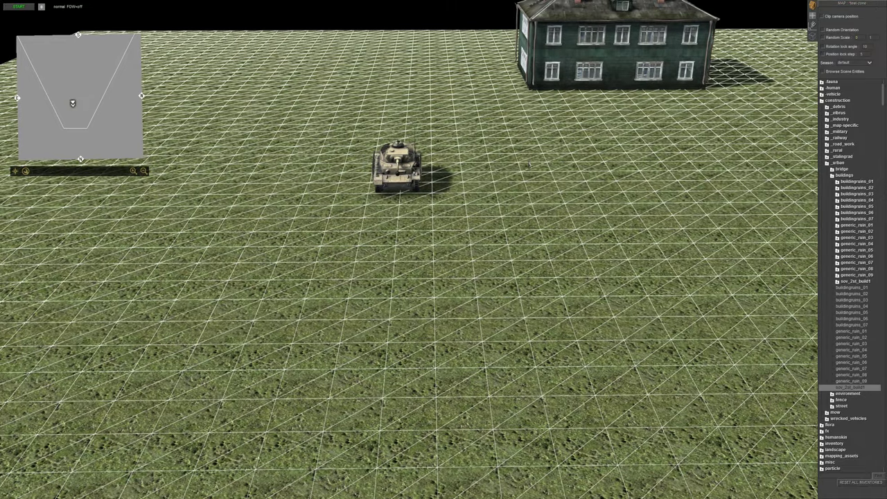
{"action": "scroll", "coordinate": [504, 183], "scroll_direction": "down", "scroll_amount": 2}
{"action": "middle_click_drag", "start_coordinate": [505, 183], "coordinate": [537, 211]}
{"action": "middle_click_drag", "start_coordinate": [444, 233], "coordinate": [393, 205]}
{"action": "scroll", "coordinate": [357, 230], "scroll_direction": "down", "scroll_amount": 1}
{"action": "scroll", "coordinate": [359, 230], "scroll_direction": "up", "scroll_amount": 2}
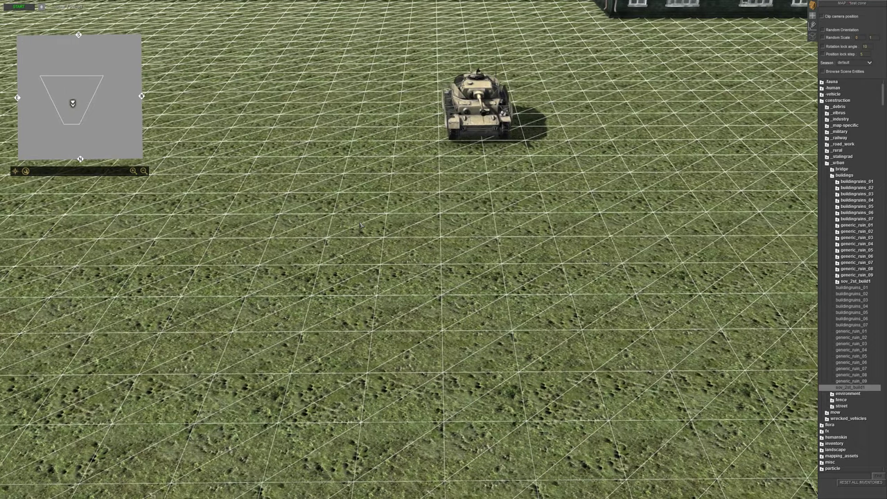
{"action": "key", "text": "g"}
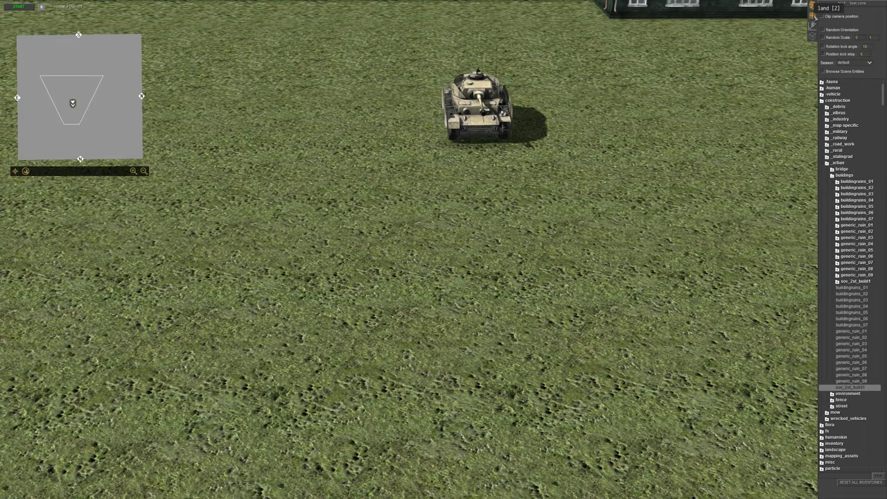
Step: Switch to the polygon editing tools of the land mode and enable wireframe
{"action": "left_click", "coordinate": [813, 7]}
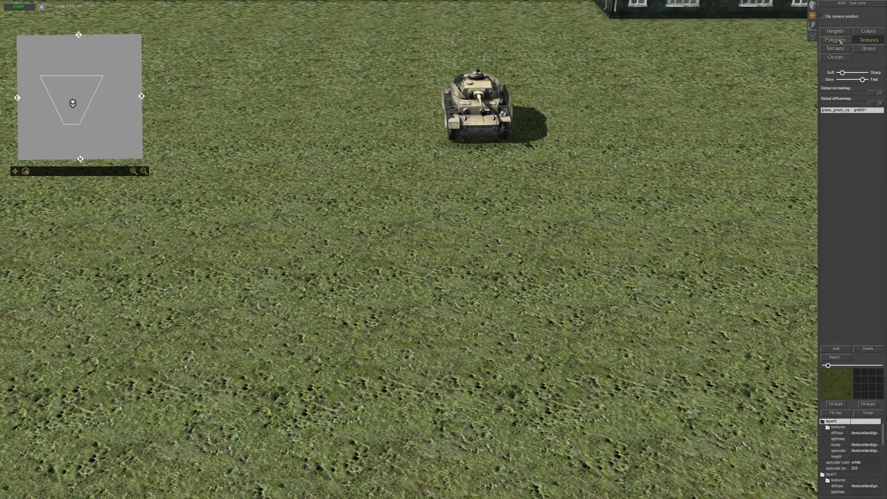
{"action": "left_click", "coordinate": [837, 40]}
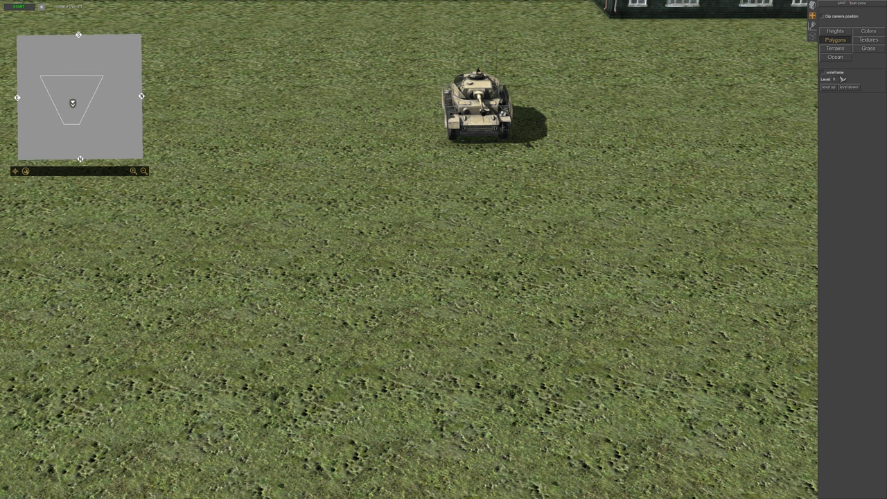
{"action": "left_click", "coordinate": [839, 73]}
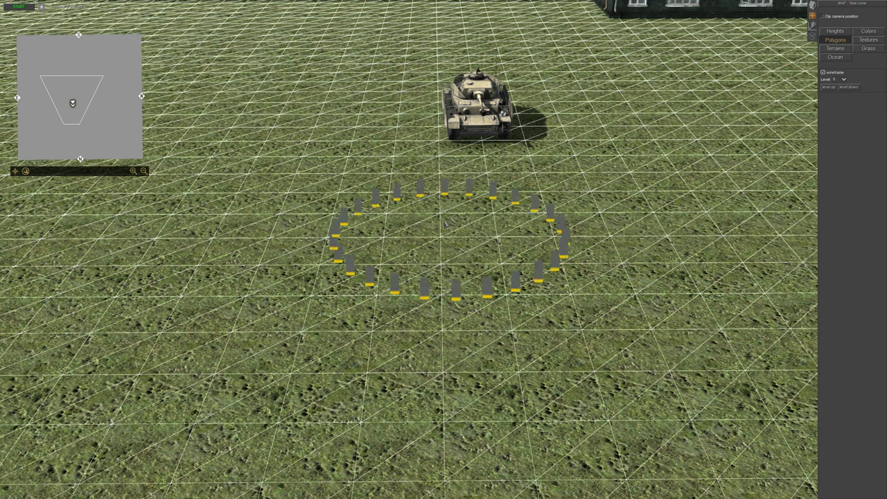
Step: Inspect the terrain grid near the tank and choose a polygon level for the brush
{"action": "scroll", "coordinate": [447, 239], "scroll_direction": "down", "scroll_amount": 5}
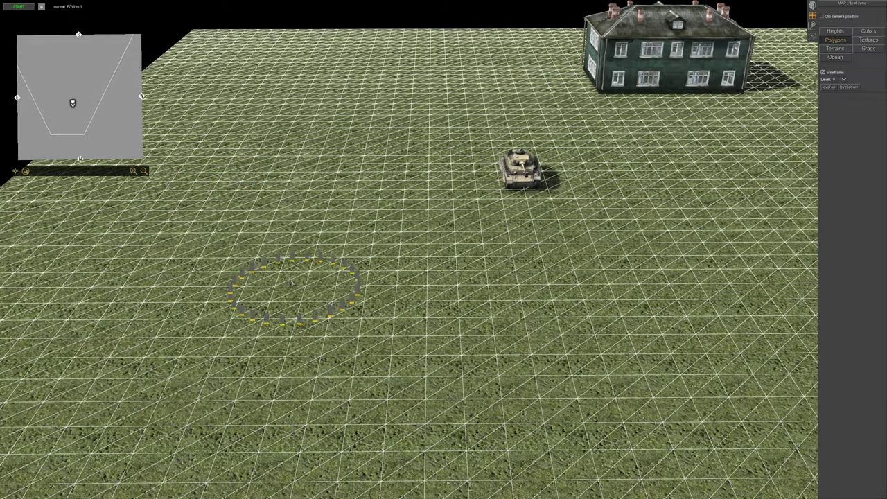
{"action": "middle_click_drag", "start_coordinate": [301, 284], "coordinate": [477, 223]}
{"action": "scroll", "coordinate": [402, 285], "scroll_direction": "up", "scroll_amount": 1}
{"action": "scroll", "coordinate": [459, 244], "scroll_direction": "up", "scroll_amount": 5}
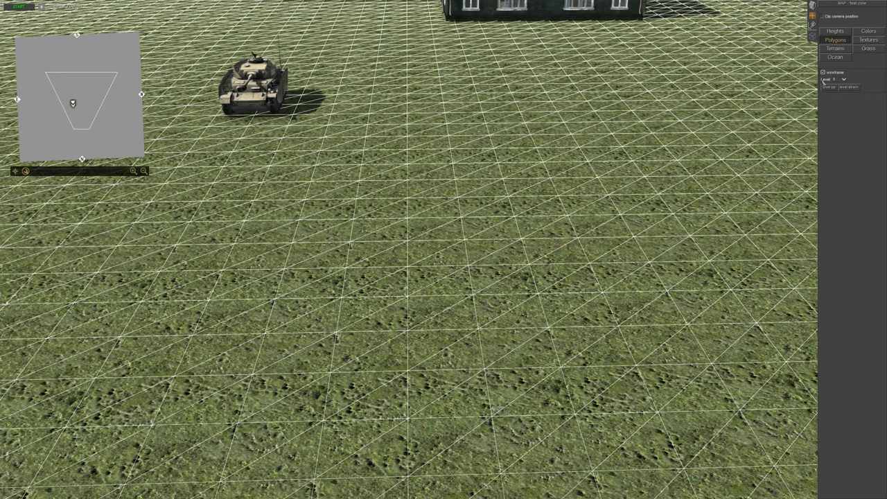
{"action": "left_click", "coordinate": [841, 80]}
{"action": "left_click", "coordinate": [838, 114]}
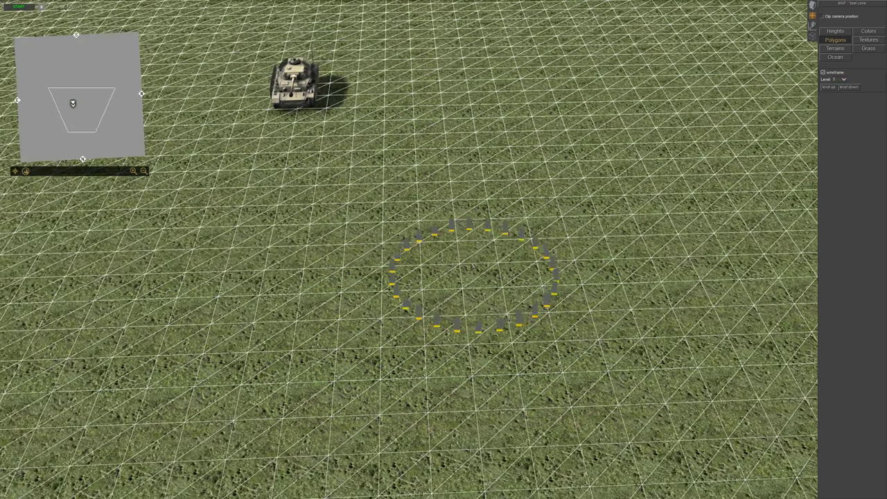
Step: Paint a wide strip of denser polygons across the open grass in front of the tank and inspect it
{"action": "middle_click_drag", "start_coordinate": [473, 267], "coordinate": [452, 242]}
{"action": "scroll", "coordinate": [452, 249], "scroll_direction": "up", "scroll_amount": 2}
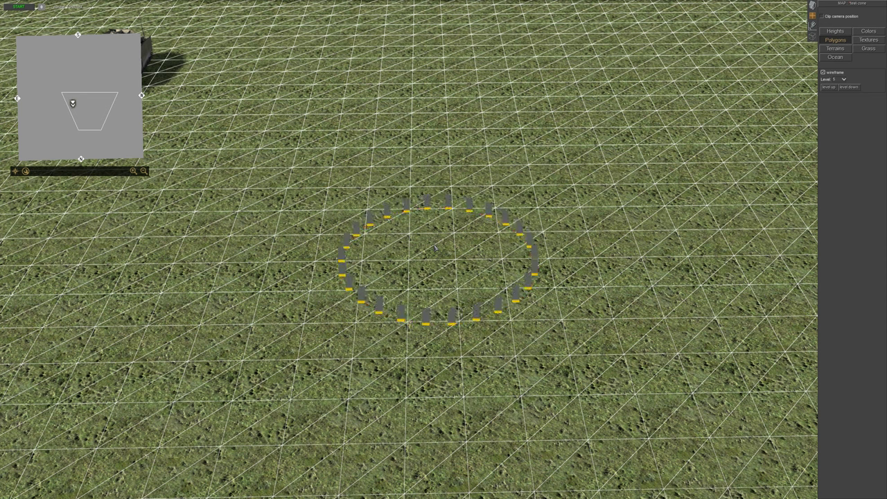
{"action": "middle_click_drag", "start_coordinate": [435, 248], "coordinate": [386, 239]}
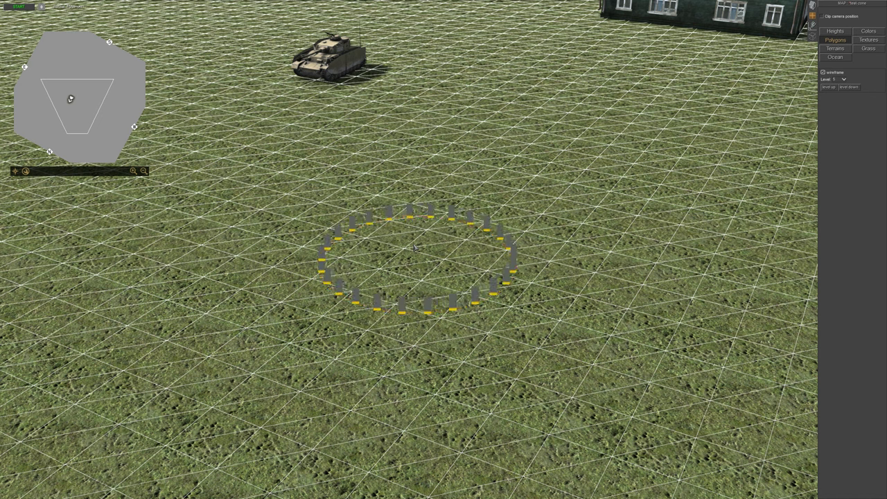
{"action": "middle_click_drag", "start_coordinate": [380, 235], "coordinate": [424, 250]}
{"action": "left_click", "coordinate": [424, 251]}
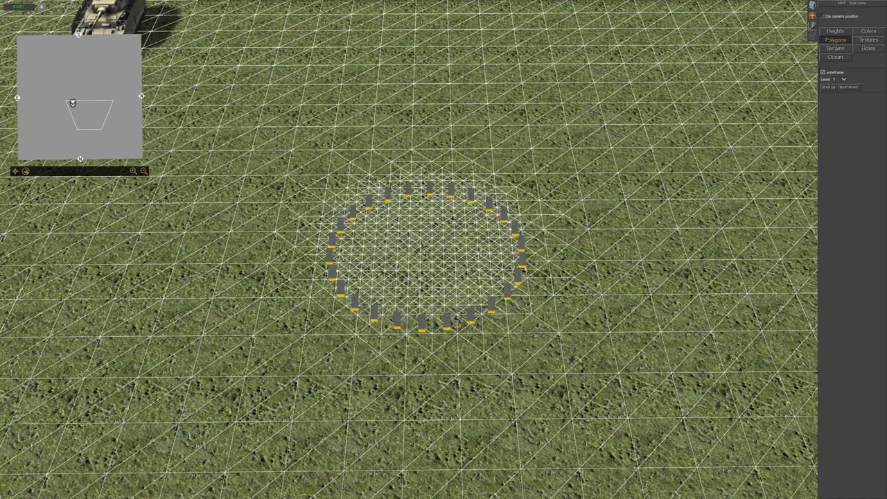
{"action": "left_click", "coordinate": [538, 246]}
{"action": "left_click", "coordinate": [631, 245]}
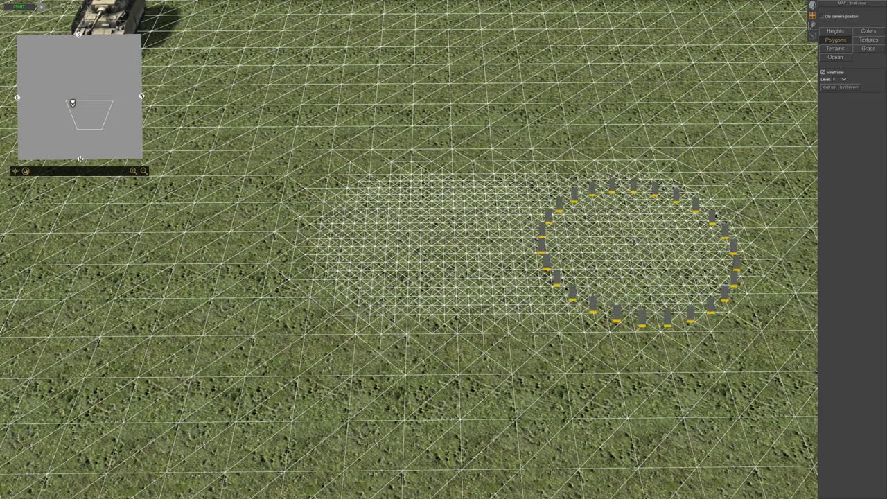
{"action": "left_click", "coordinate": [328, 246]}
{"action": "scroll", "coordinate": [479, 252], "scroll_direction": "up", "scroll_amount": 5}
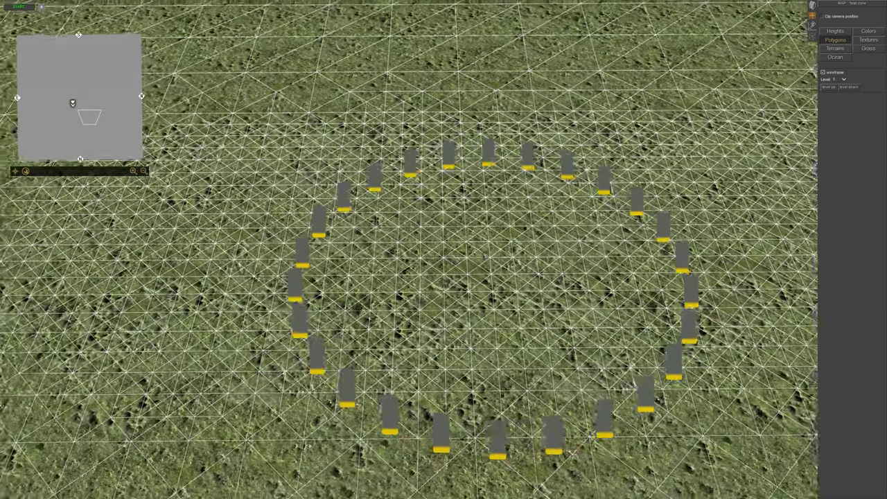
{"action": "scroll", "coordinate": [489, 305], "scroll_direction": "down", "scroll_amount": 5}
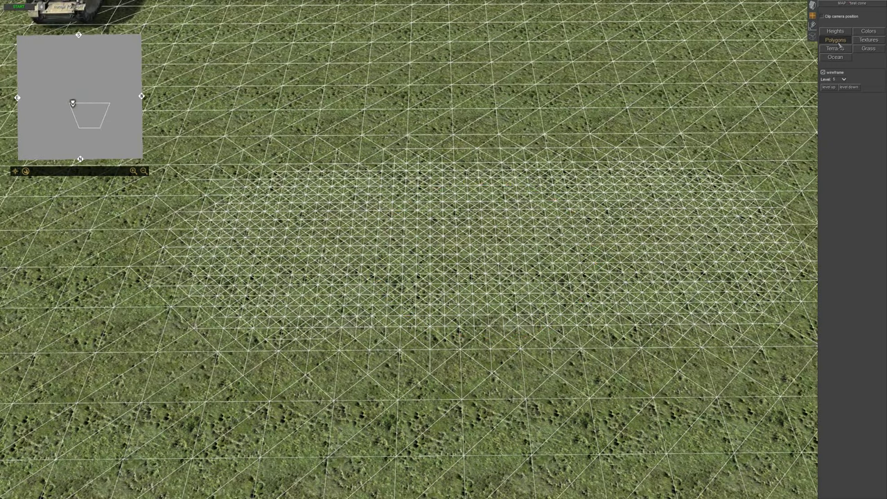
Step: Switch to the terrain height tools and enable a fixed height of -20
{"action": "left_click", "coordinate": [836, 33]}
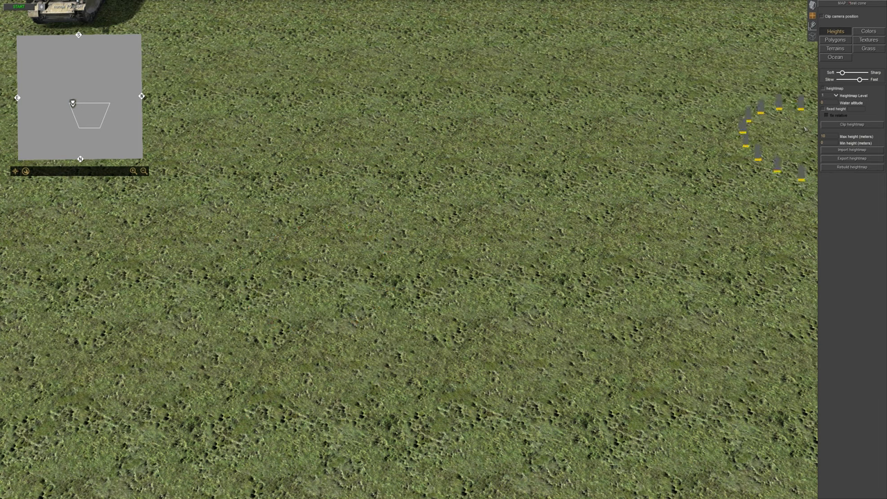
{"action": "left_click", "coordinate": [836, 109]}
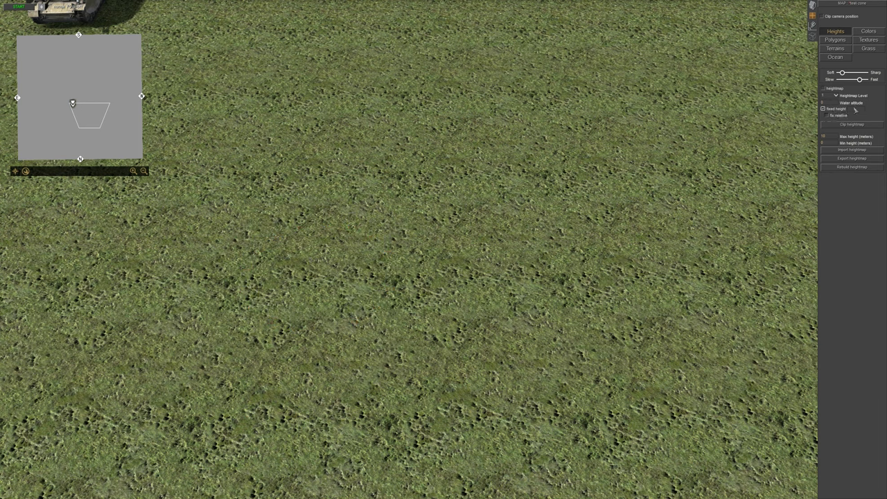
{"action": "left_click", "coordinate": [856, 110]}
{"action": "key", "text": "Return"}
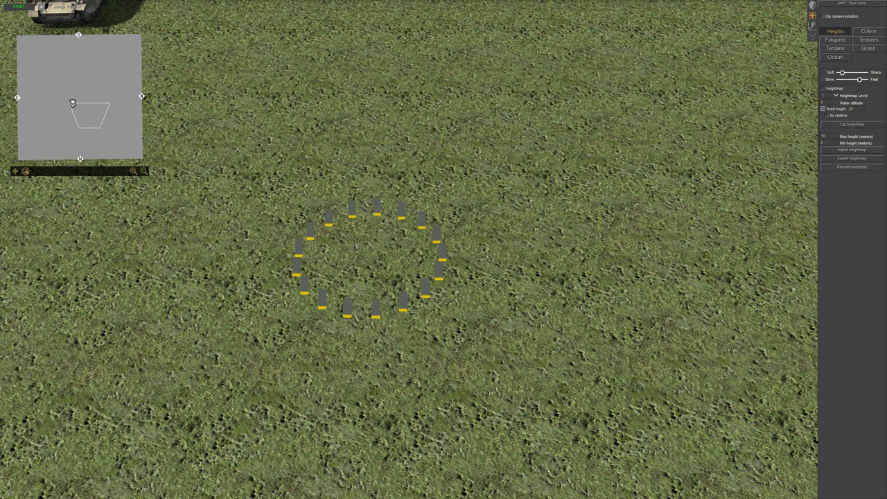
Step: Show the terrain's polygon lines and bring the height brush over the strip of denser polygons
{"action": "scroll", "coordinate": [367, 243], "scroll_direction": "down", "scroll_amount": 4}
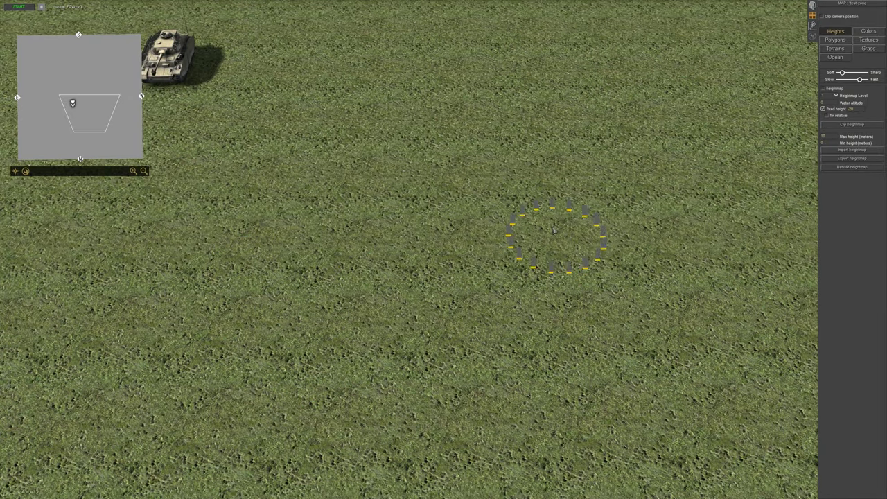
{"action": "scroll", "coordinate": [555, 231], "scroll_direction": "up", "scroll_amount": 4}
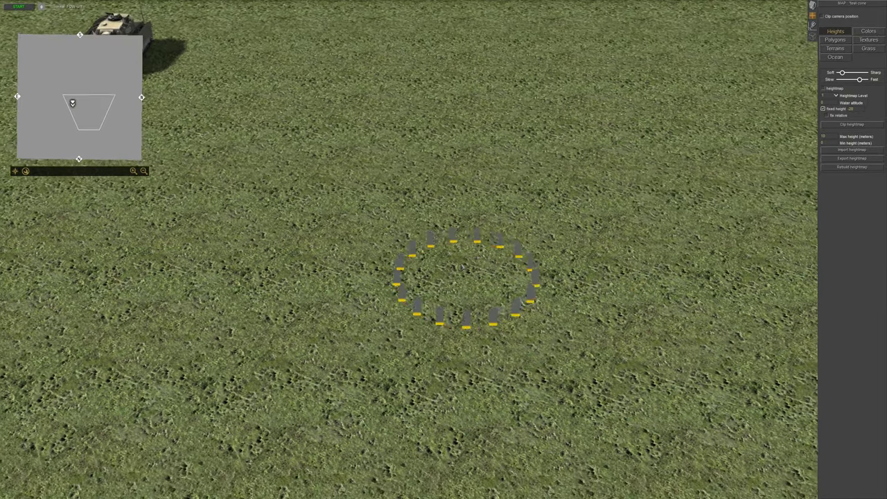
{"action": "key", "text": "ctrl+w"}
{"action": "key", "text": "ctrl+w"}
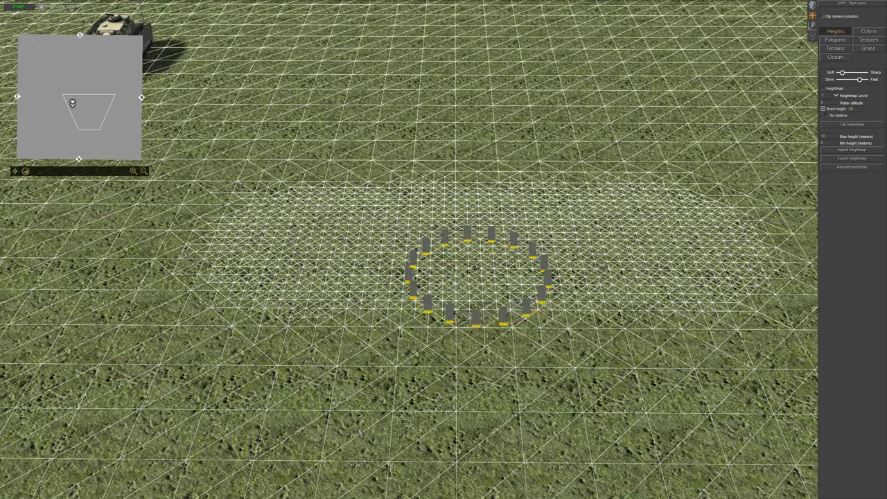
{"action": "middle_click_drag", "start_coordinate": [474, 249], "coordinate": [347, 245]}
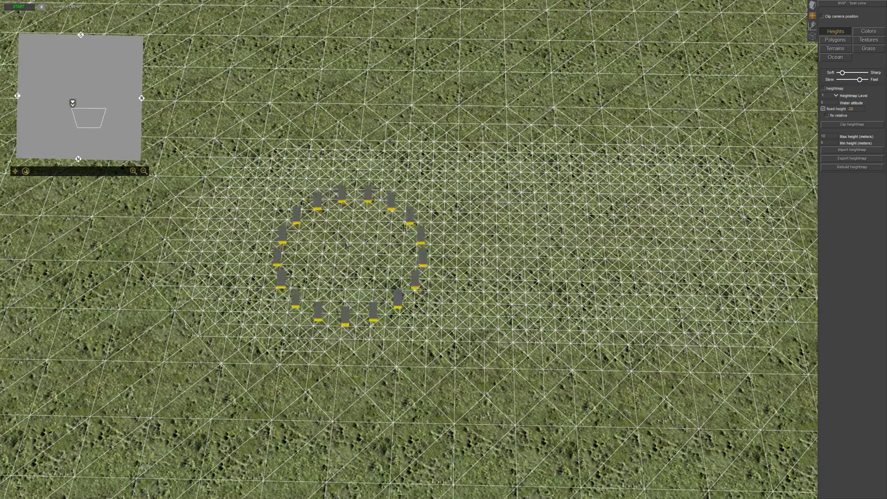
Step: Reduce the height brush's size and enlarge it again beside the strip of denser polygons
{"action": "key", "text": "KP_Subtract"}
{"action": "key", "text": "KP_Subtract"}
{"action": "key", "text": "KP_Subtract"}
{"action": "key", "text": "KP_Subtract"}
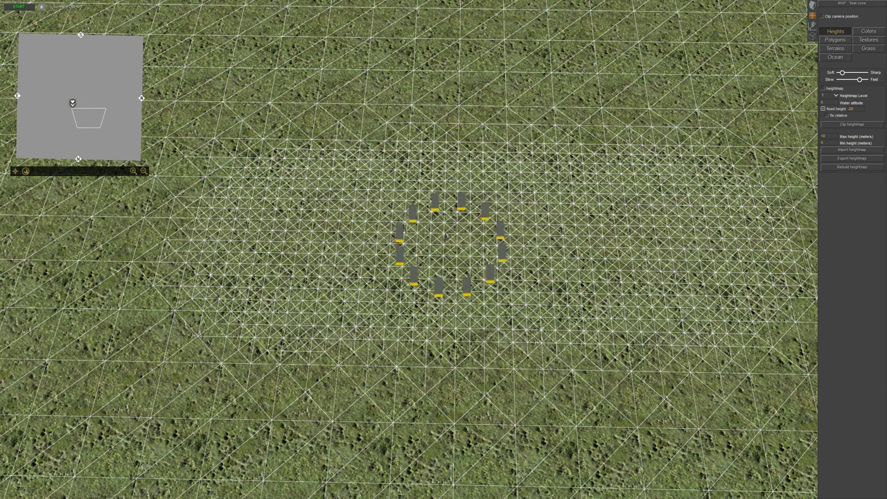
{"action": "scroll", "coordinate": [447, 243], "scroll_direction": "down", "scroll_amount": 1}
{"action": "scroll", "coordinate": [560, 87], "scroll_direction": "down", "scroll_amount": 1}
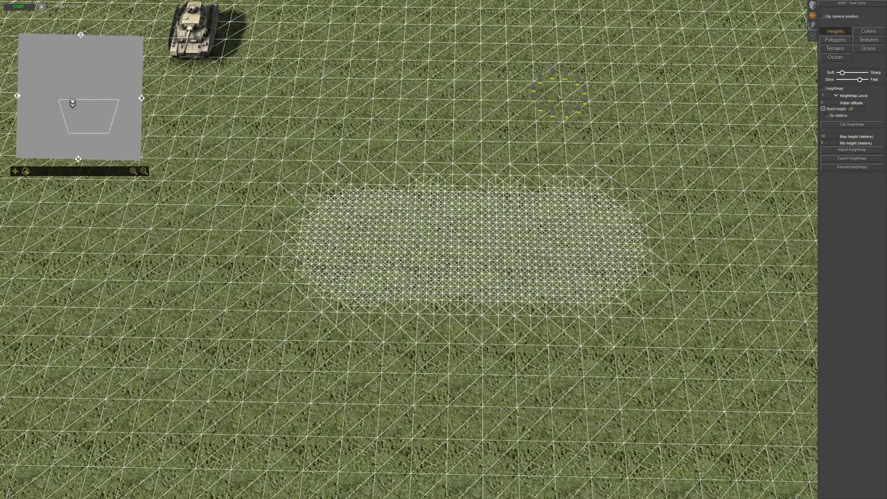
{"action": "left_click_drag", "start_coordinate": [560, 88], "coordinate": [658, 114]}
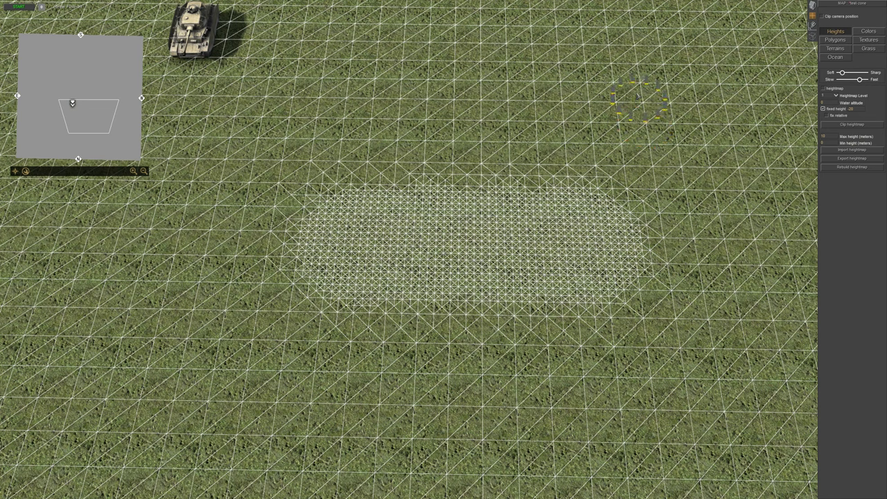
{"action": "key", "text": "KP_Add"}
{"action": "key", "text": "KP_Add"}
{"action": "key", "text": "KP_Add"}
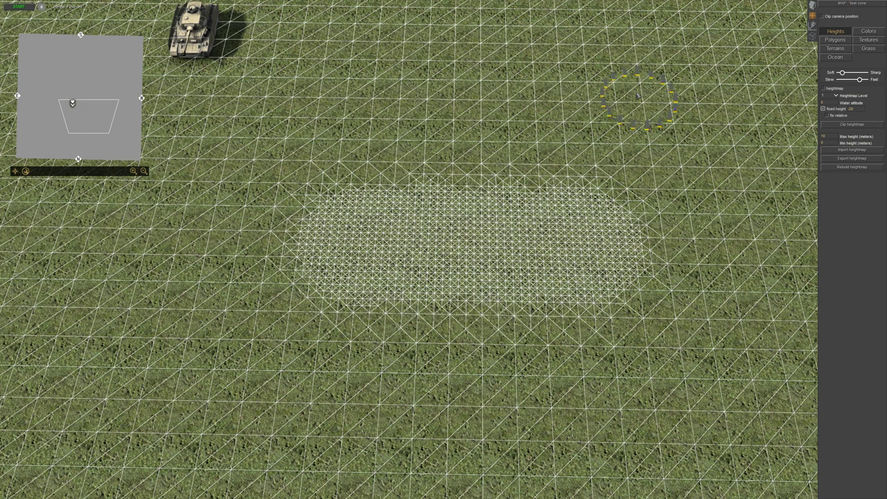
{"action": "scroll", "coordinate": [558, 138], "scroll_direction": "down", "scroll_amount": 1}
{"action": "scroll", "coordinate": [556, 142], "scroll_direction": "up", "scroll_amount": 1}
{"action": "middle_click_drag", "start_coordinate": [555, 147], "coordinate": [508, 198]}
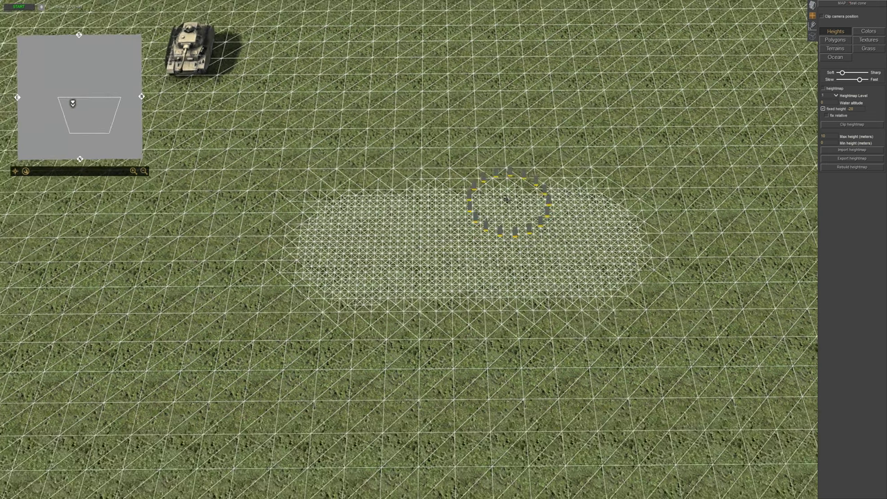
Step: Reduce the brush size and lower the ground along the strip of denser polygons to form a long trench
{"action": "scroll", "coordinate": [471, 240], "scroll_direction": "up", "scroll_amount": 1}
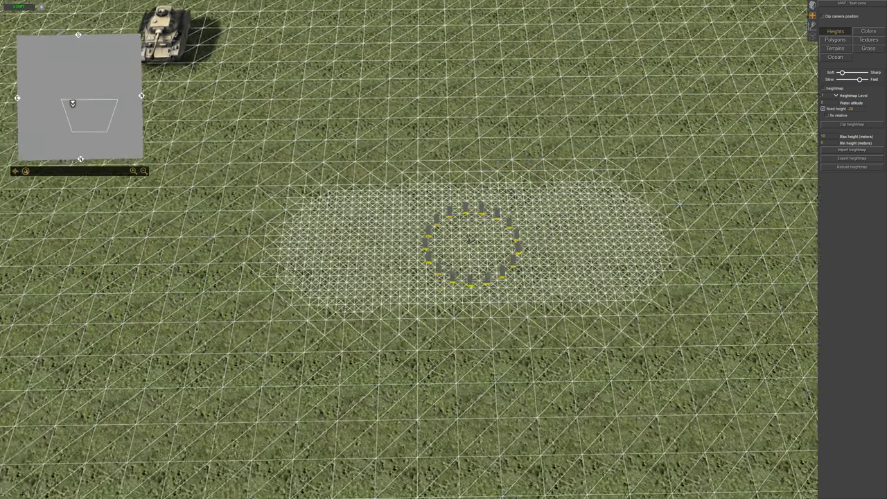
{"action": "scroll", "coordinate": [471, 239], "scroll_direction": "up", "scroll_amount": 1}
{"action": "key", "text": "KP_Subtract"}
{"action": "key", "text": "KP_Subtract"}
{"action": "key", "text": "KP_Subtract"}
{"action": "key", "text": "KP_Subtract"}
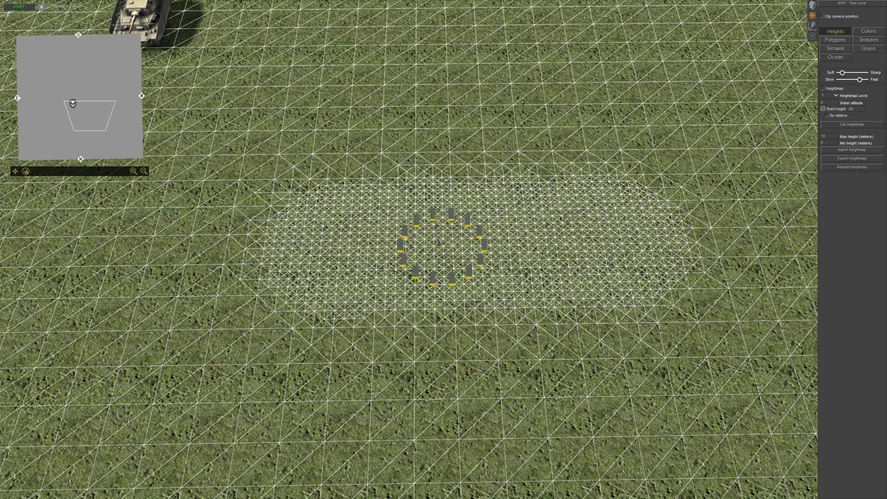
{"action": "scroll", "coordinate": [440, 243], "scroll_direction": "up", "scroll_amount": 1}
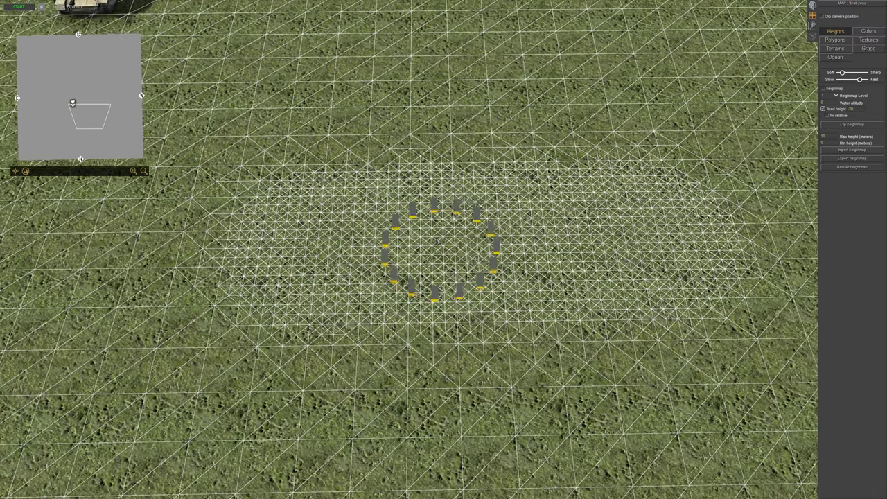
{"action": "middle_click_drag", "start_coordinate": [441, 248], "coordinate": [387, 262]}
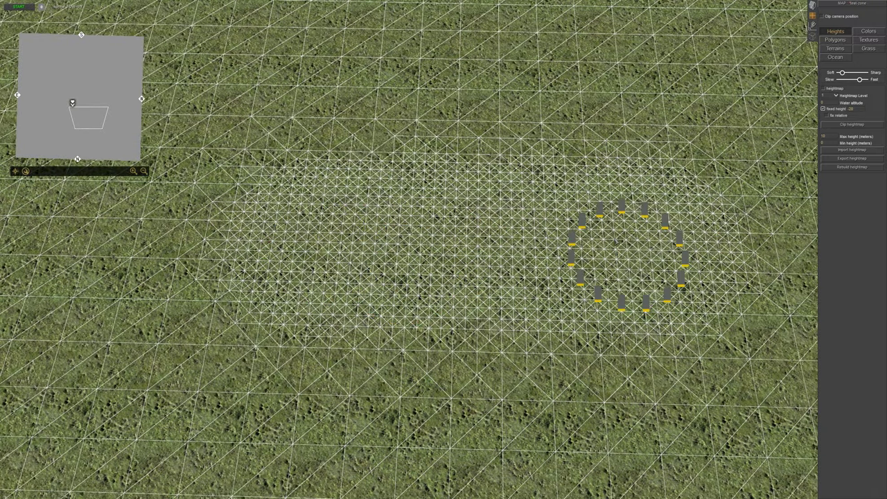
{"action": "mouse_move", "coordinate": [630, 256]}
{"action": "middle_mouse_down"}
{"action": "mouse_move", "coordinate": [488, 194]}
{"action": "mouse_move", "coordinate": [653, 254]}
{"action": "mouse_move", "coordinate": [489, 239]}
{"action": "middle_mouse_up"}
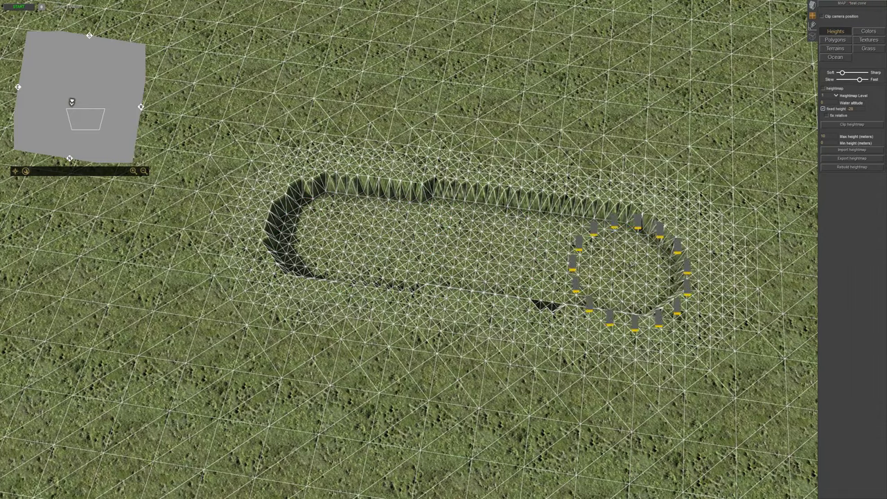
Step: Inspect the trench from low angles and extend it past the end of the denser polygons onto the coarse grid
{"action": "middle_click_drag", "start_coordinate": [374, 274], "coordinate": [505, 200]}
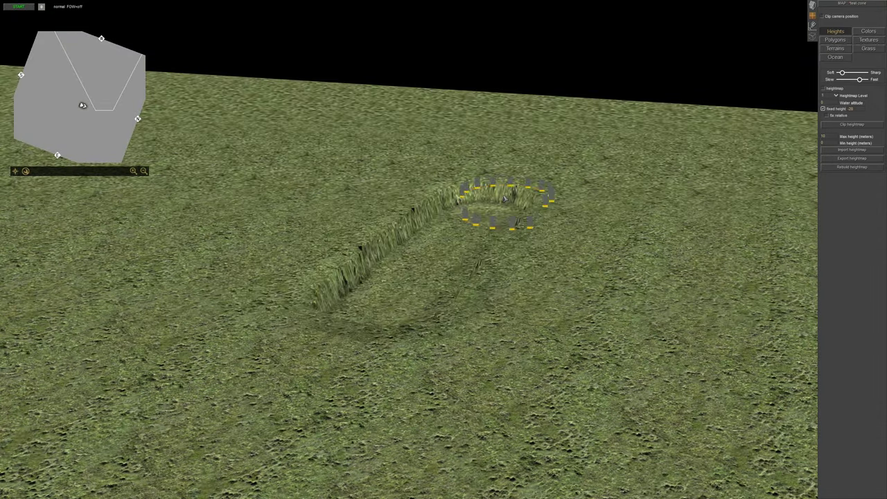
{"action": "scroll", "coordinate": [505, 199], "scroll_direction": "up", "scroll_amount": 3}
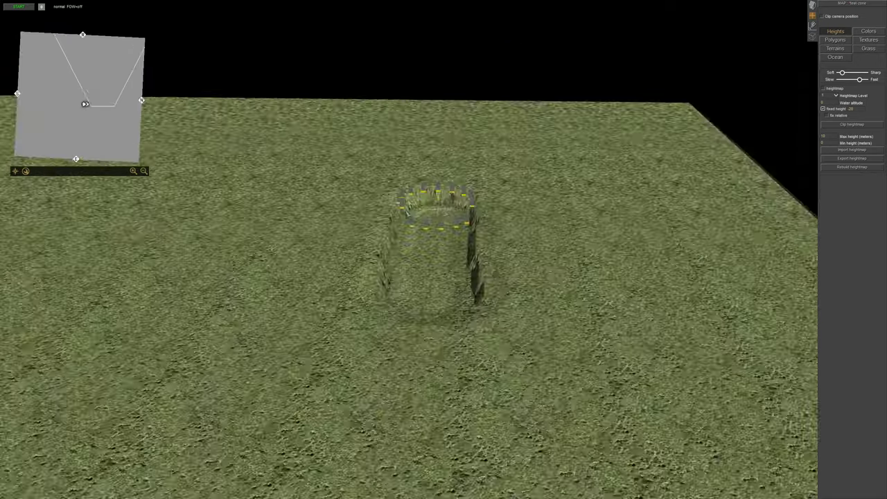
{"action": "scroll", "coordinate": [437, 208], "scroll_direction": "down", "scroll_amount": 4}
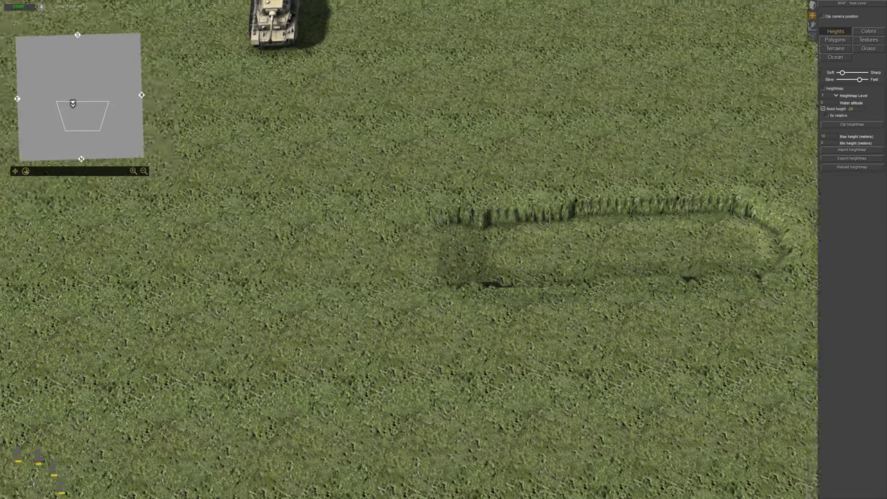
{"action": "middle_click_drag", "start_coordinate": [36, 483], "coordinate": [392, 263]}
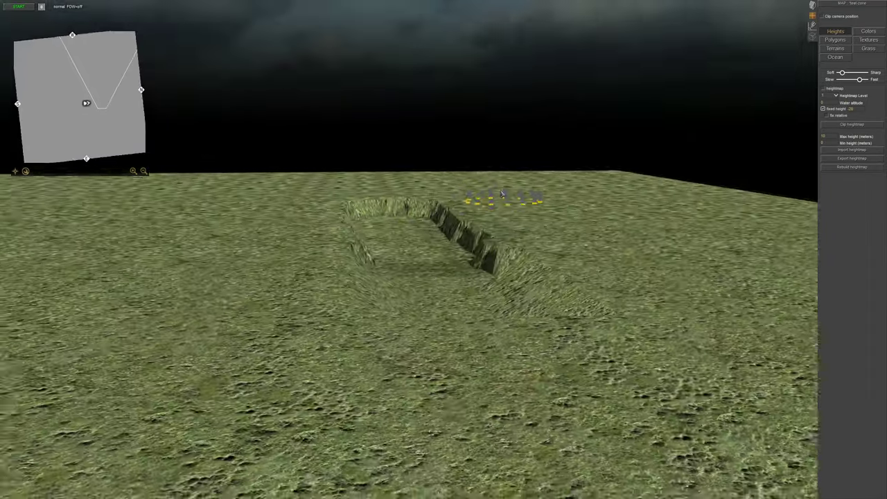
{"action": "middle_click_drag", "start_coordinate": [503, 194], "coordinate": [427, 250]}
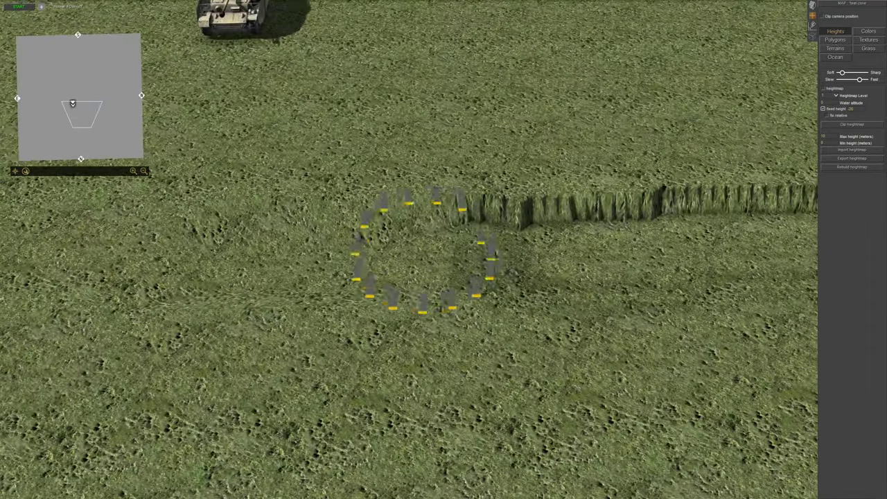
Step: Show the polygon lines and compare the trench walls on the dense grid with the slope on the coarse grid
{"action": "key", "text": "ctrl+w"}
{"action": "middle_click_drag", "start_coordinate": [554, 249], "coordinate": [534, 243]}
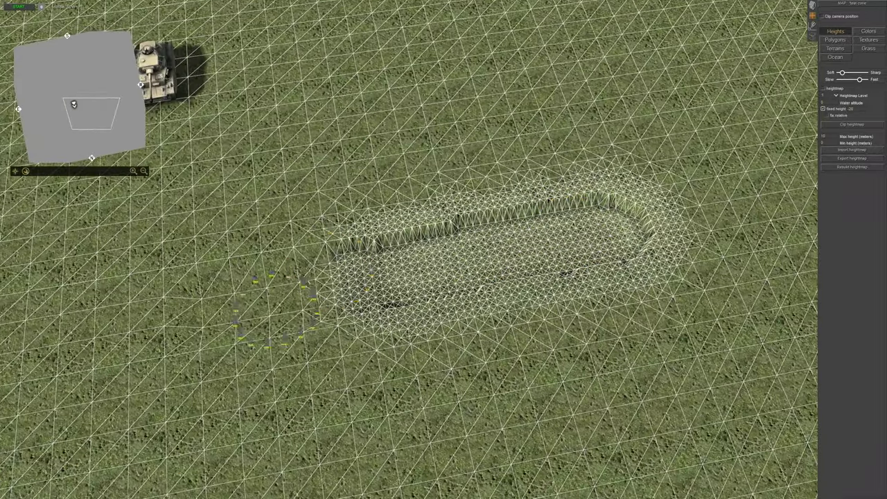
{"action": "scroll", "coordinate": [350, 267], "scroll_direction": "up", "scroll_amount": 3}
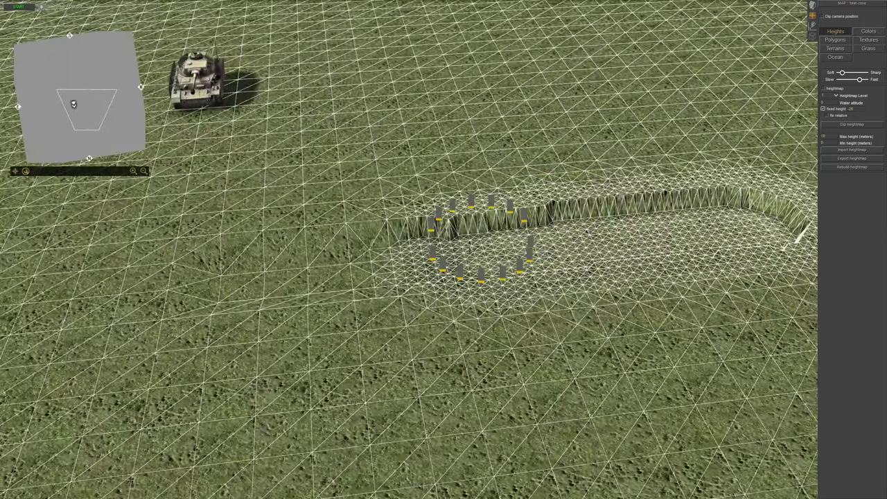
{"action": "scroll", "coordinate": [406, 286], "scroll_direction": "down", "scroll_amount": 2}
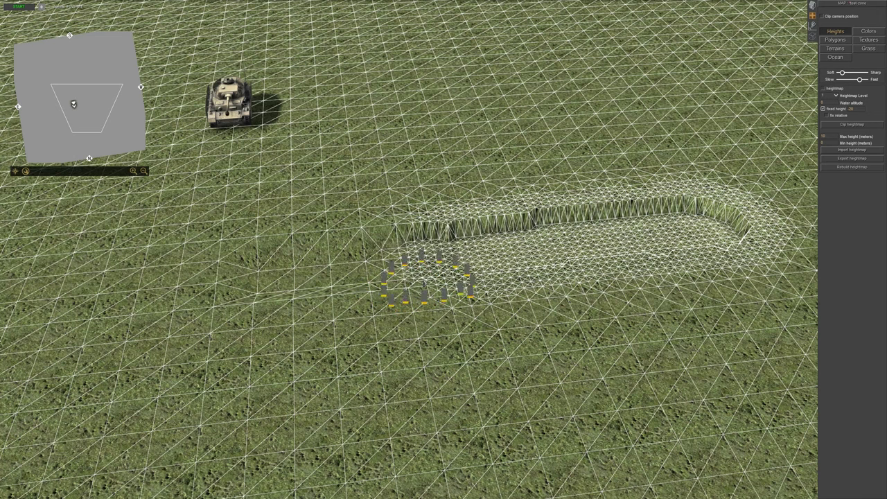
Step: Switch back to the object mode and hide the terrain's polygon lines
{"action": "key", "text": "F1"}
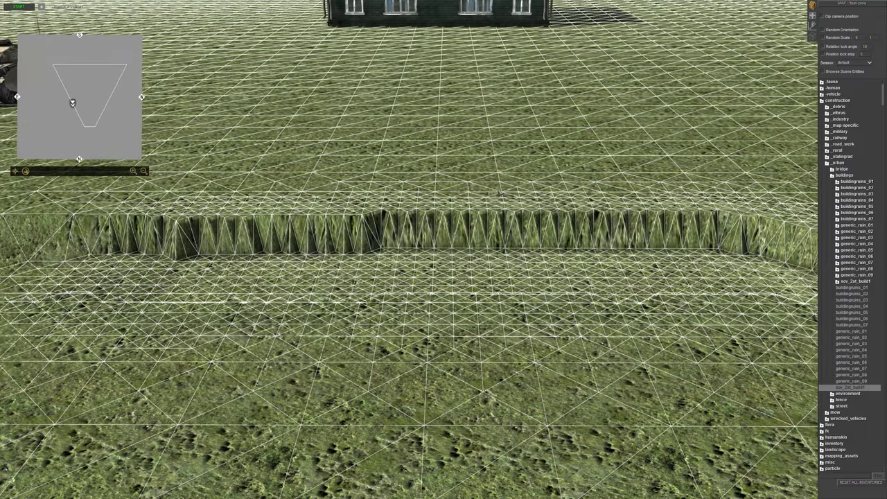
{"action": "middle_click_drag", "start_coordinate": [499, 191], "coordinate": [475, 180]}
{"action": "scroll", "coordinate": [475, 180], "scroll_direction": "down", "scroll_amount": 3}
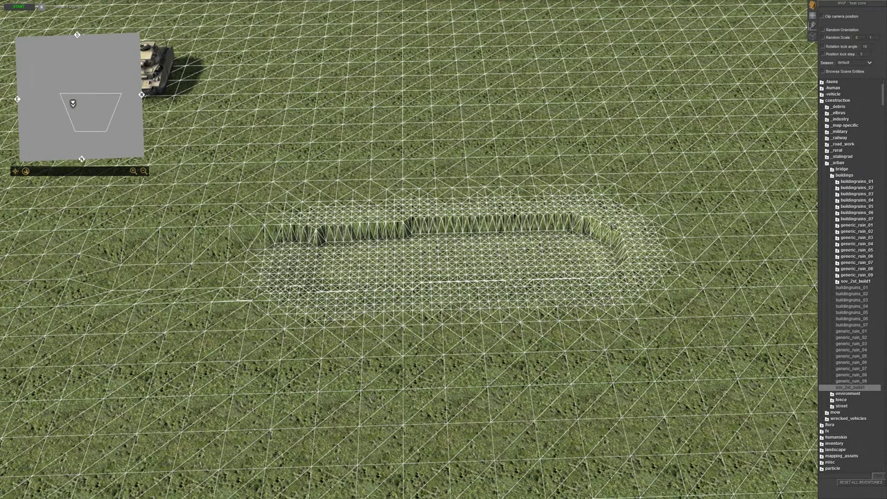
{"action": "middle_click_drag", "start_coordinate": [495, 169], "coordinate": [333, 198]}
{"action": "key", "text": "ctrl+w"}
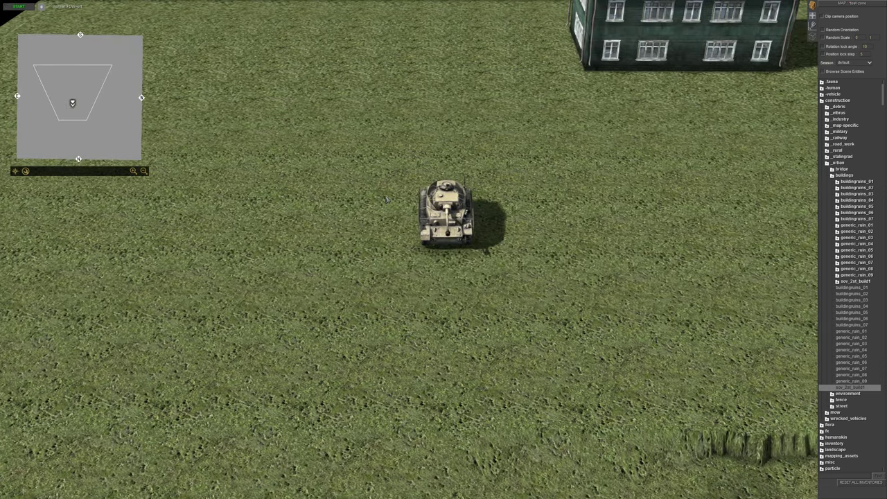
Step: Examine the tank, the green house and the trench from several angles and distances
{"action": "scroll", "coordinate": [263, 187], "scroll_direction": "up", "scroll_amount": 4}
{"action": "middle_click_drag", "start_coordinate": [277, 191], "coordinate": [339, 221]}
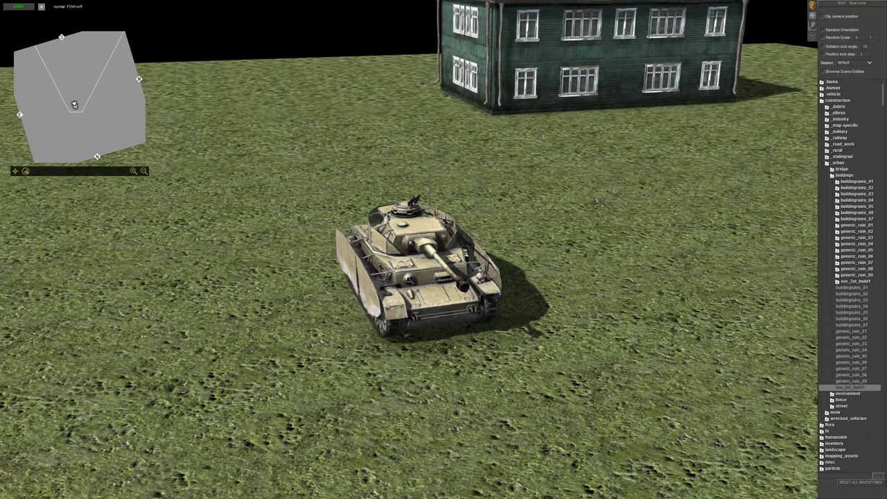
{"action": "middle_click_drag", "start_coordinate": [595, 201], "coordinate": [599, 184]}
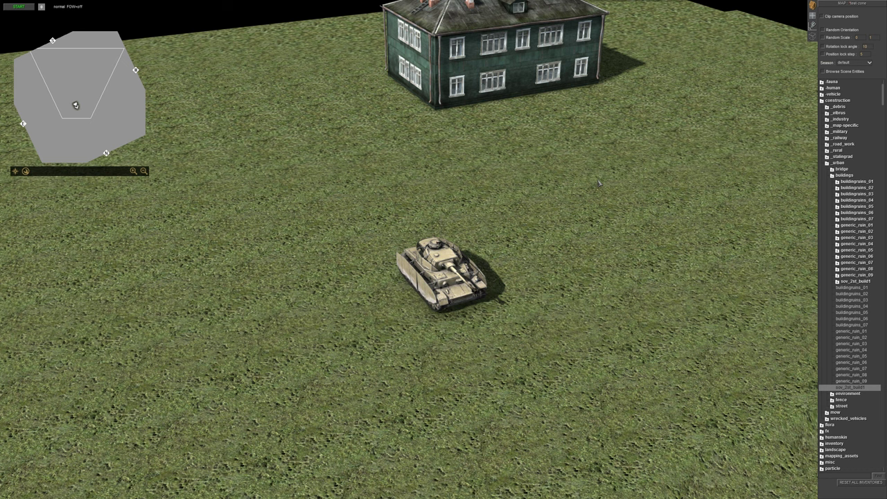
{"action": "right_click_drag", "start_coordinate": [600, 184], "coordinate": [665, 239]}
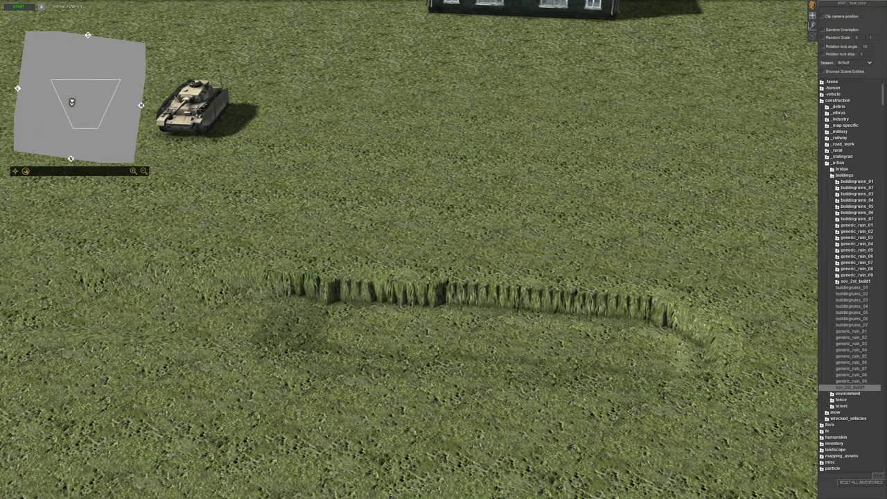
{"action": "middle_click_drag", "start_coordinate": [786, 117], "coordinate": [403, 202]}
{"action": "scroll", "coordinate": [403, 202], "scroll_direction": "down", "scroll_amount": 3}
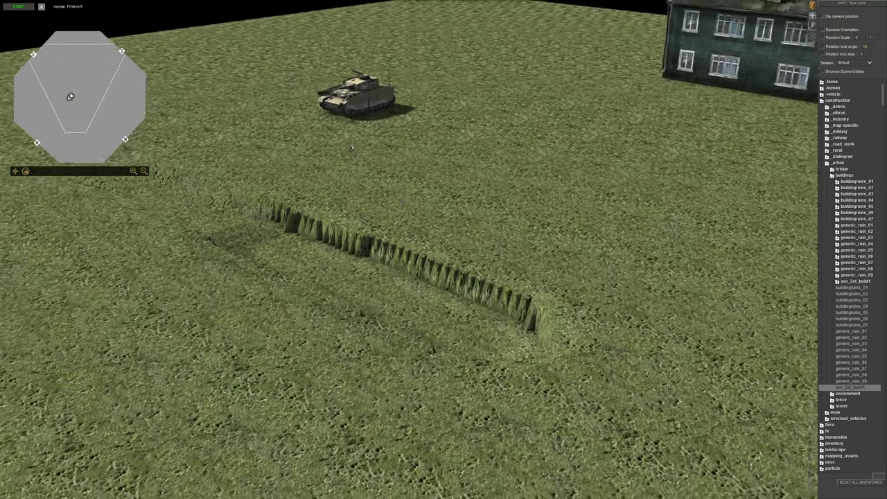
{"action": "middle_click_drag", "start_coordinate": [351, 147], "coordinate": [400, 161]}
{"action": "key", "text": "Left"}
{"action": "key", "text": "Up"}
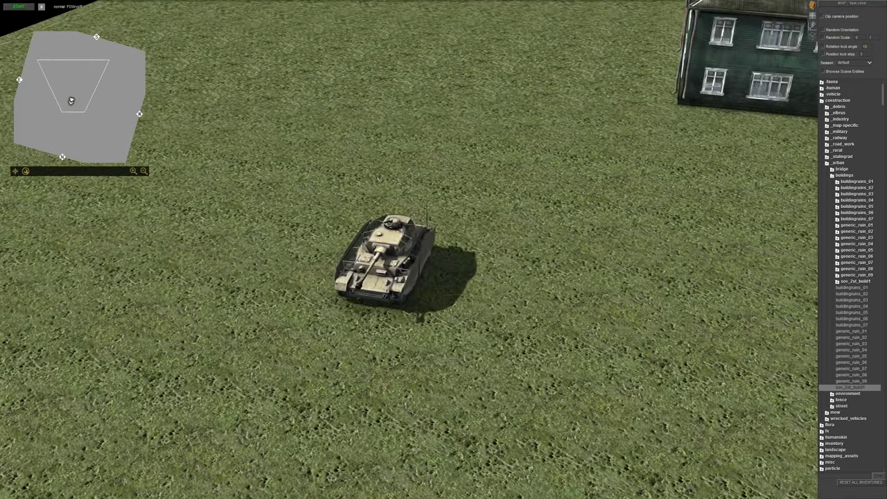
{"action": "middle_click_drag", "start_coordinate": [335, 129], "coordinate": [445, 179]}
{"action": "scroll", "coordinate": [505, 214], "scroll_direction": "up", "scroll_amount": 3}
{"action": "middle_click_drag", "start_coordinate": [505, 214], "coordinate": [595, 184]}
{"action": "key", "text": "Left"}
{"action": "scroll", "coordinate": [567, 166], "scroll_direction": "up", "scroll_amount": 3}
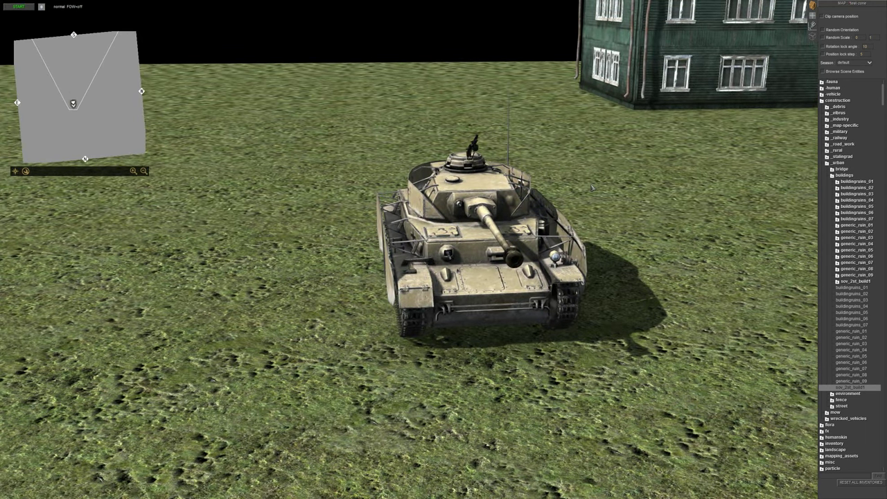
Step: Select the tank and rotate it about its vertical axis
{"action": "left_click", "coordinate": [523, 257]}
{"action": "right_click_drag", "start_coordinate": [537, 266], "coordinate": [667, 286]}
{"action": "left_click_drag", "start_coordinate": [714, 424], "coordinate": [722, 425]}
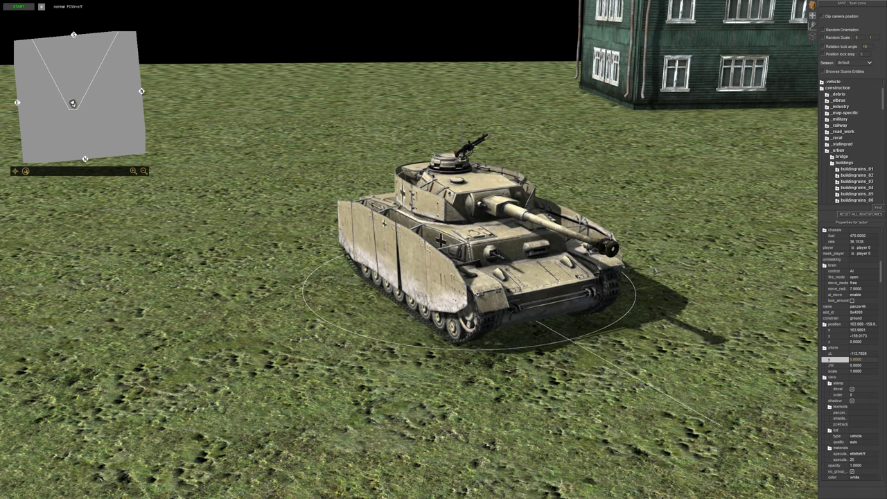
Step: Tilt the tank slightly and try scaling it larger and smaller while viewing it from another angle
{"action": "left_click_drag", "start_coordinate": [655, 271], "coordinate": [748, 212]}
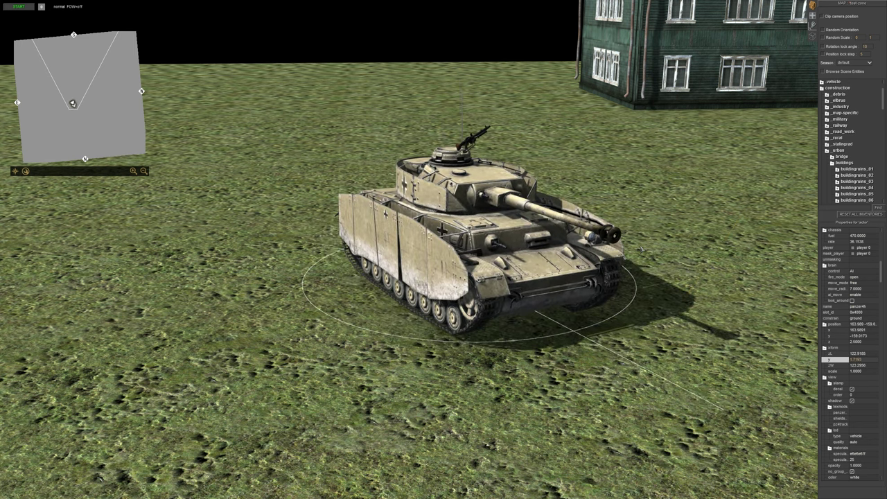
{"action": "middle_click_drag", "start_coordinate": [641, 250], "coordinate": [612, 255]}
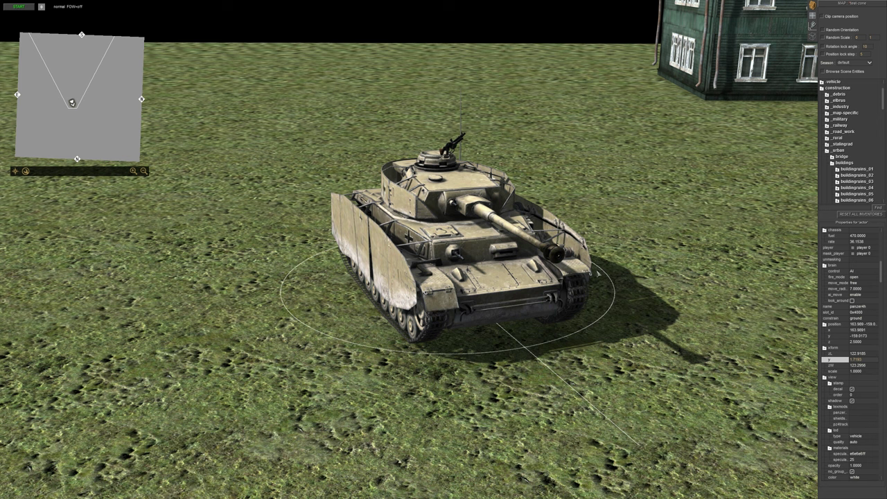
{"action": "scroll", "coordinate": [597, 274], "scroll_direction": "up", "scroll_amount": 5}
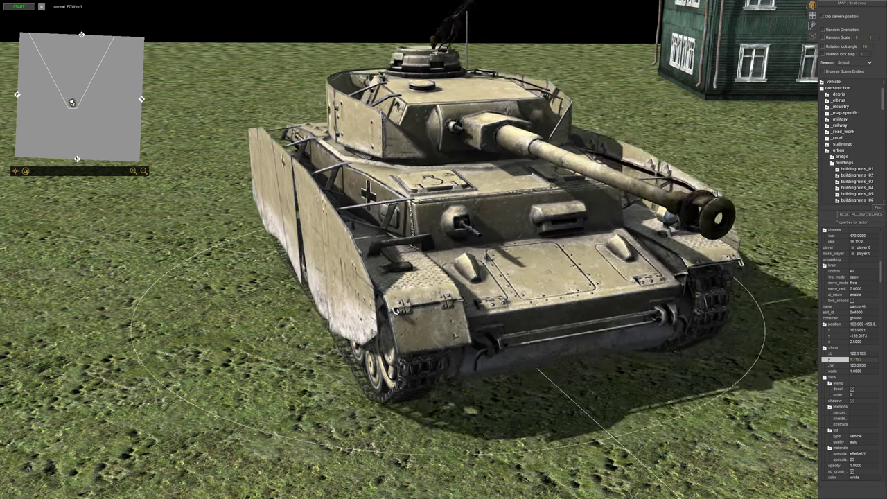
{"action": "scroll", "coordinate": [572, 316], "scroll_direction": "down", "scroll_amount": 5}
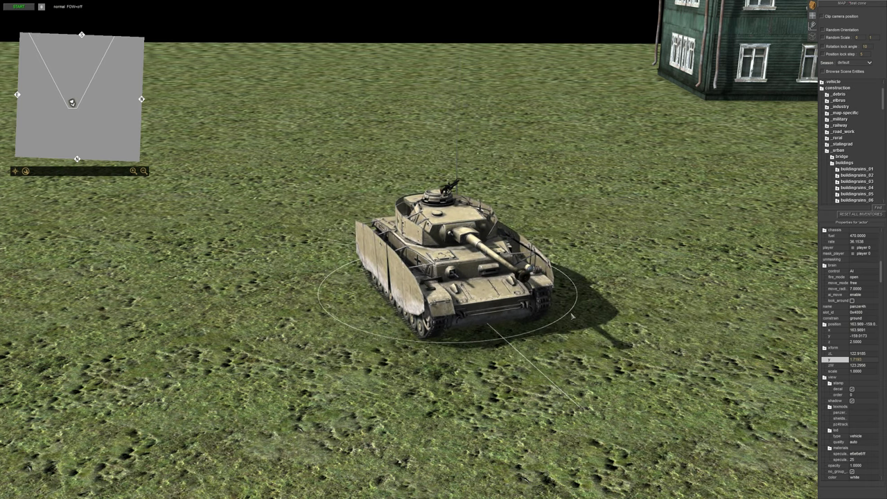
{"action": "left_click_drag", "start_coordinate": [572, 316], "coordinate": [560, 314]}
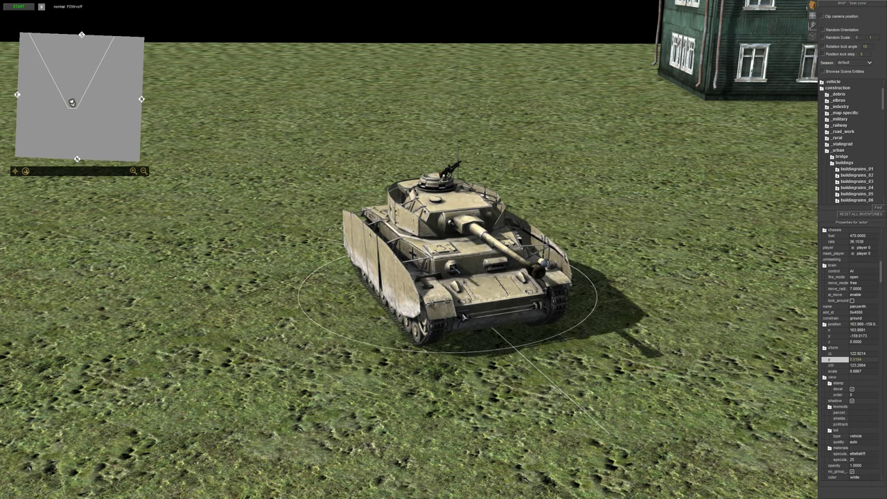
Step: Move the tank a short distance across the grass and tilt it steeply in different directions
{"action": "left_click_drag", "start_coordinate": [463, 317], "coordinate": [462, 287]}
{"action": "middle_click_drag", "start_coordinate": [463, 287], "coordinate": [481, 287]}
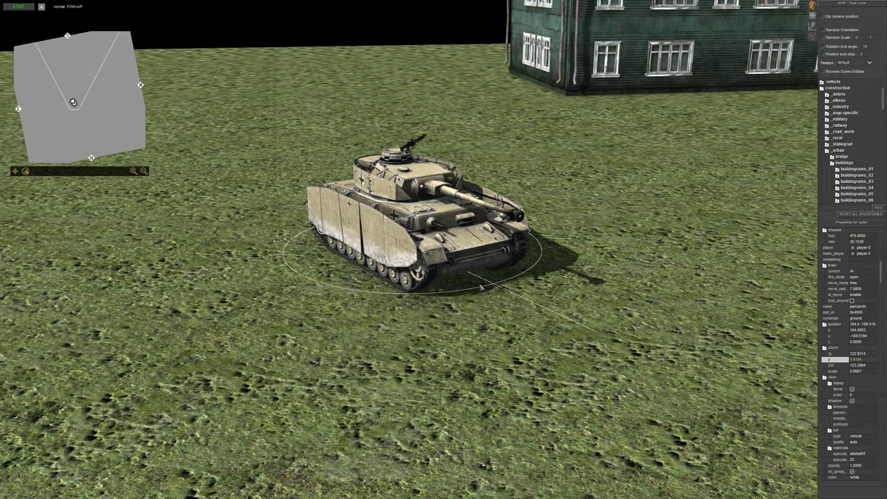
{"action": "left_click_drag", "start_coordinate": [482, 287], "coordinate": [557, 211]}
{"action": "middle_click_drag", "start_coordinate": [511, 255], "coordinate": [545, 265]}
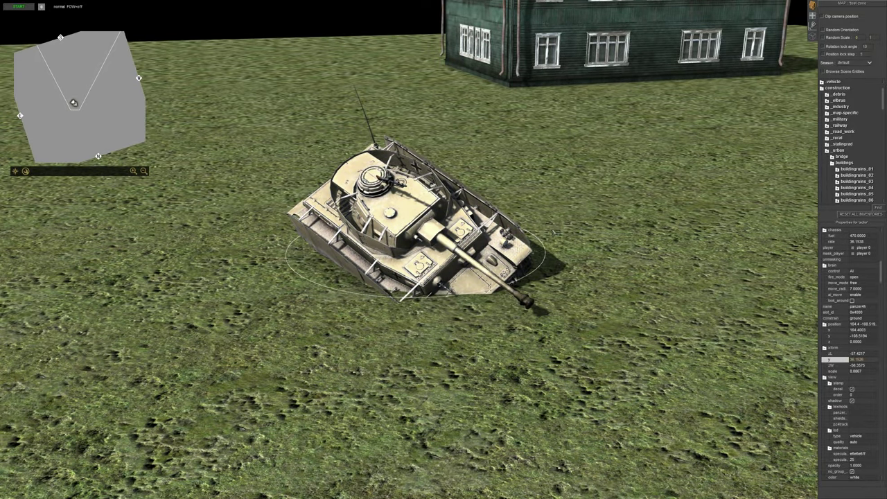
{"action": "middle_click_drag", "start_coordinate": [554, 233], "coordinate": [553, 244]}
{"action": "left_click_drag", "start_coordinate": [553, 244], "coordinate": [540, 355]}
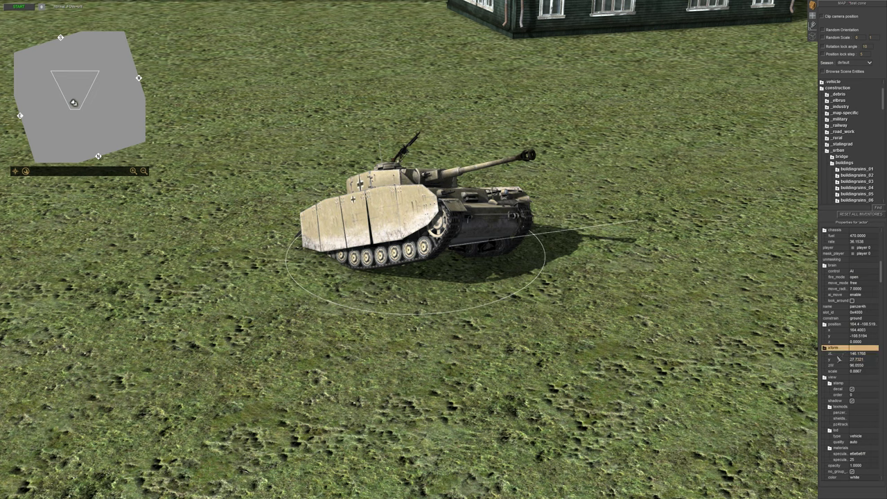
Step: Reset the tank's y rotation to 0 and its scale to 1
{"action": "left_click", "coordinate": [839, 360]}
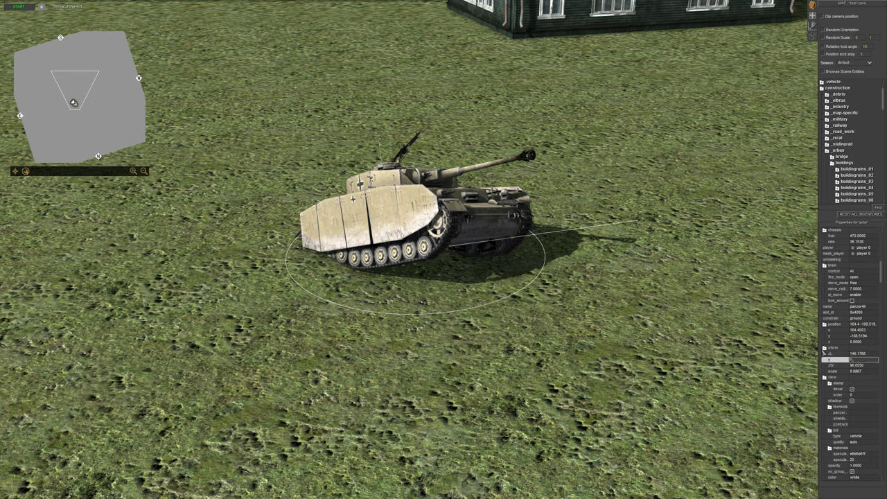
{"action": "key", "text": "Return"}
{"action": "left_click_drag", "start_coordinate": [535, 294], "coordinate": [535, 270]}
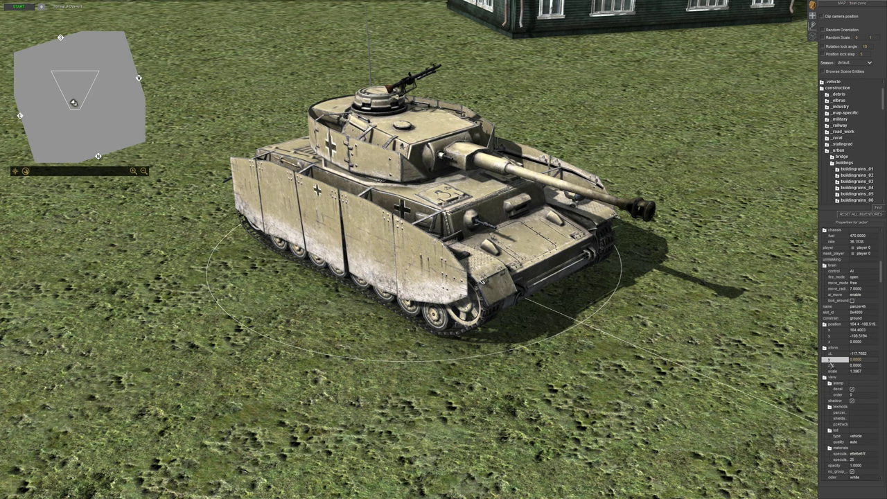
{"action": "left_click", "coordinate": [836, 371]}
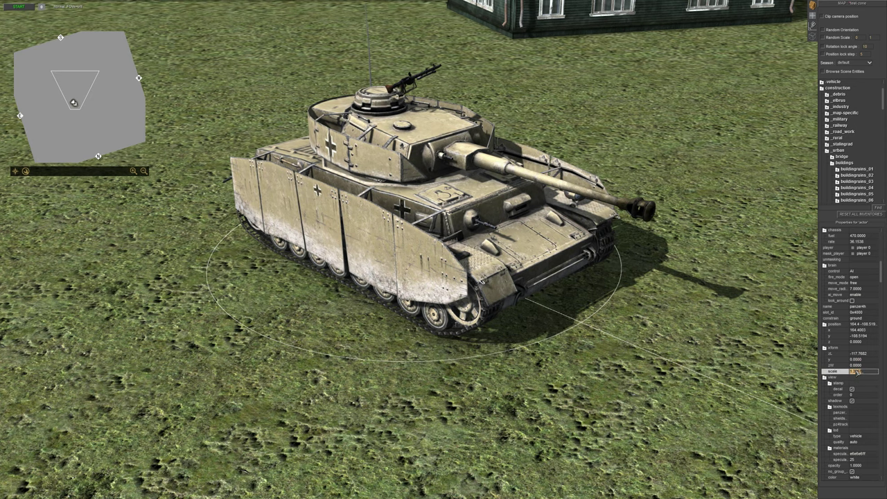
{"action": "key", "text": "Return"}
{"action": "middle_click_drag", "start_coordinate": [630, 283], "coordinate": [535, 270]}
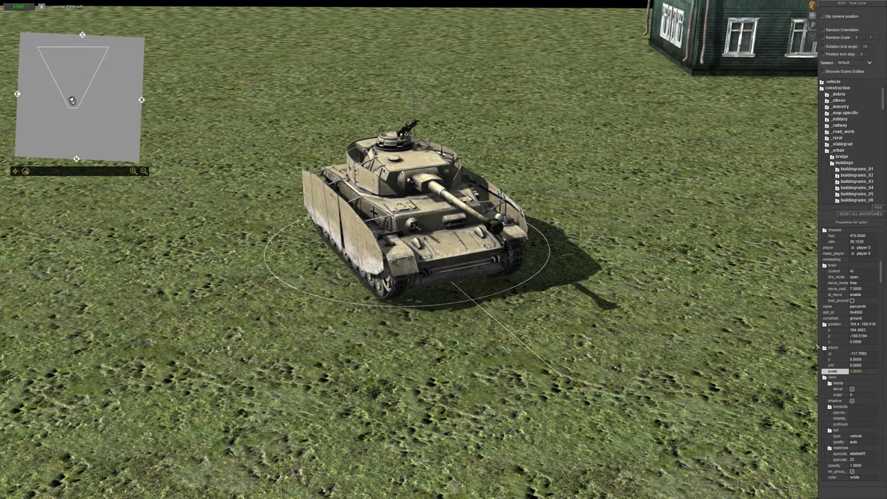
Step: Sink the tank into the ground to z -27 and reset its z position to 0
{"action": "left_click_drag", "start_coordinate": [537, 306], "coordinate": [567, 324], "text": "alt"}
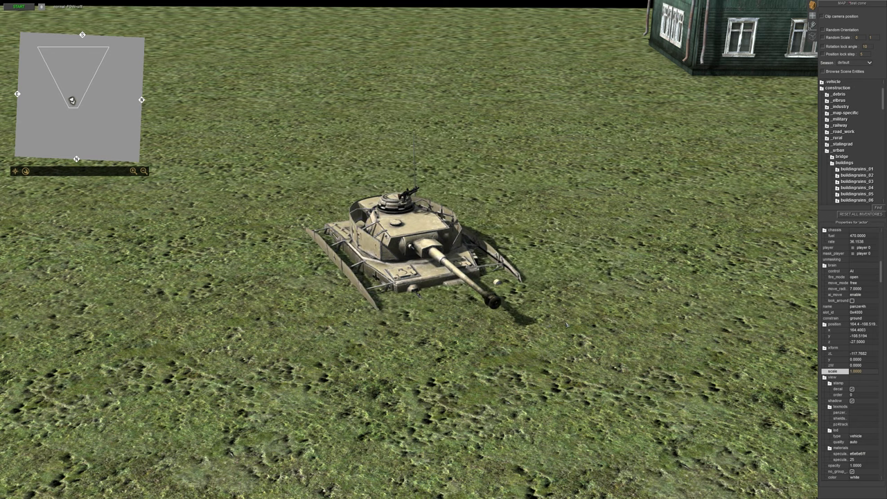
{"action": "left_click", "coordinate": [835, 325]}
{"action": "left_click", "coordinate": [839, 343]}
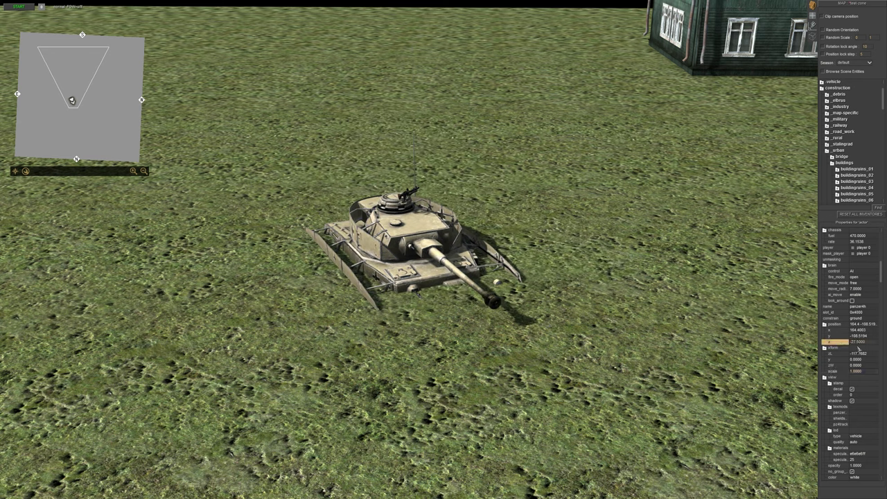
{"action": "left_click", "coordinate": [862, 342]}
{"action": "type", "text": "0"}
{"action": "key", "text": "Return"}
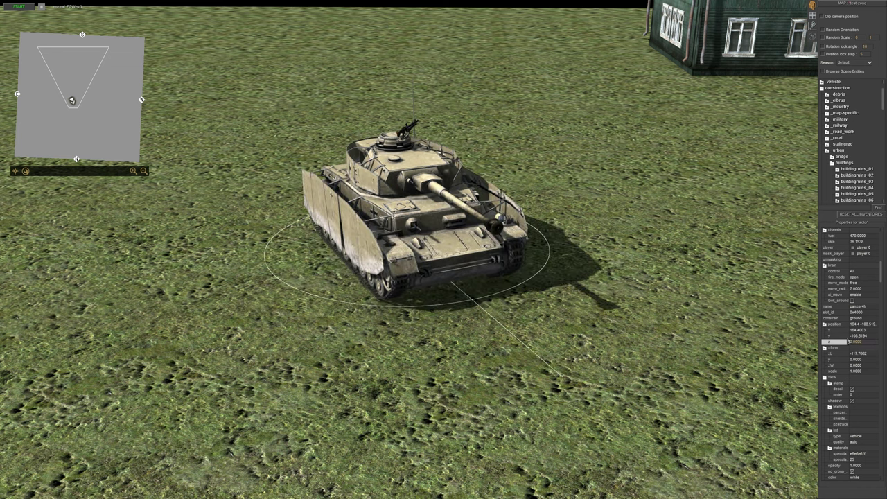
Step: Show the terrain's polygon lines around the tank and the trench, and hide them again
{"action": "scroll", "coordinate": [560, 348], "scroll_direction": "down", "scroll_amount": 3}
{"action": "middle_click_drag", "start_coordinate": [489, 382], "coordinate": [438, 383]}
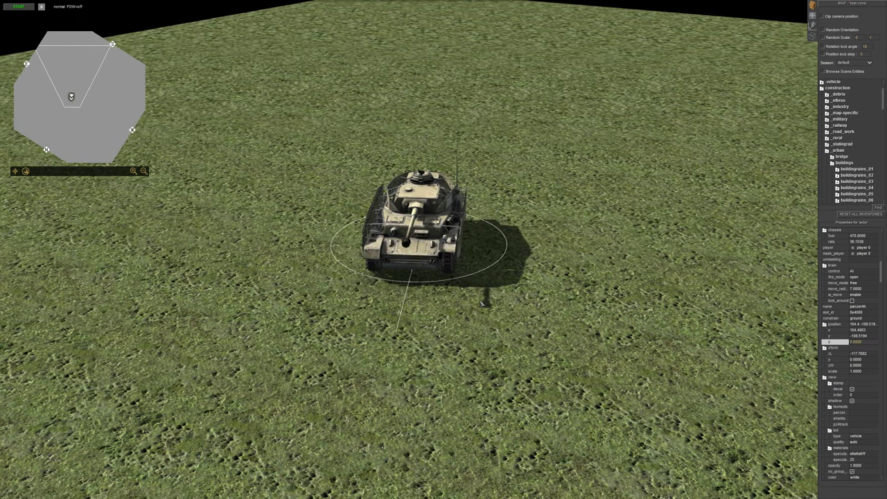
{"action": "middle_click_drag", "start_coordinate": [510, 271], "coordinate": [662, 234]}
{"action": "key", "text": "ctrl+w"}
{"action": "key", "text": "ctrl+w"}
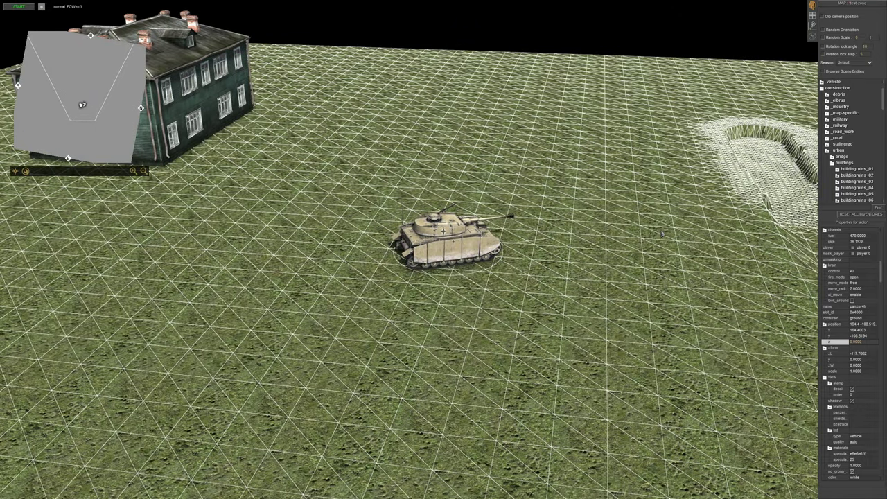
{"action": "scroll", "coordinate": [662, 234], "scroll_direction": "up", "scroll_amount": 2}
{"action": "left_click", "coordinate": [648, 233]}
{"action": "middle_click_drag", "start_coordinate": [637, 200], "coordinate": [477, 203]}
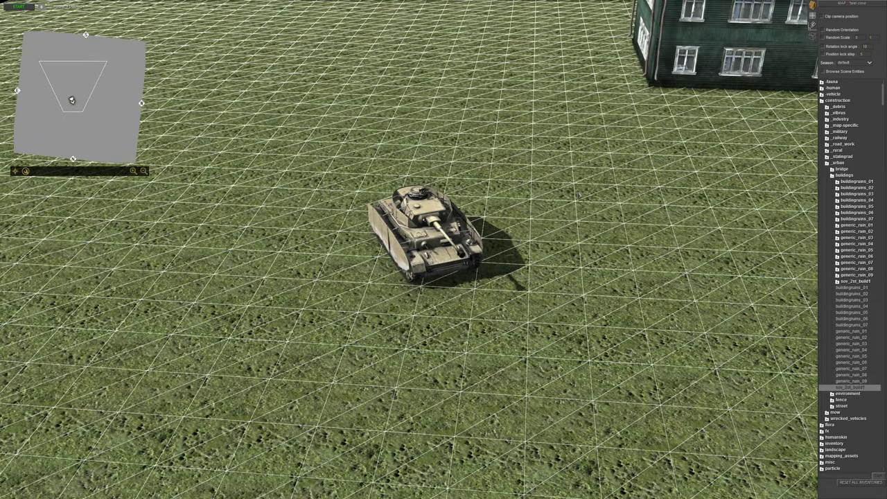
{"action": "key", "text": "ctrl+w"}
Step: Examine the tank and the green house from several directions, heights and distances
{"action": "middle_click_drag", "start_coordinate": [547, 185], "coordinate": [489, 183]}
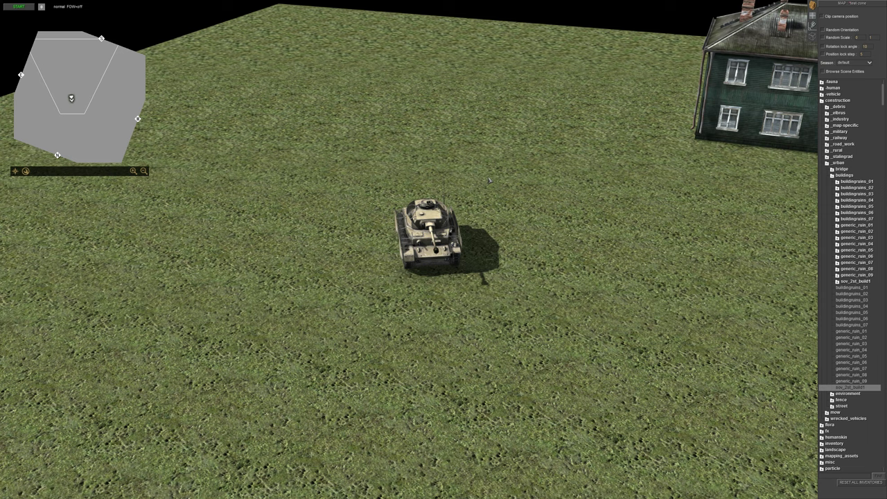
{"action": "middle_click_drag", "start_coordinate": [489, 181], "coordinate": [360, 191]}
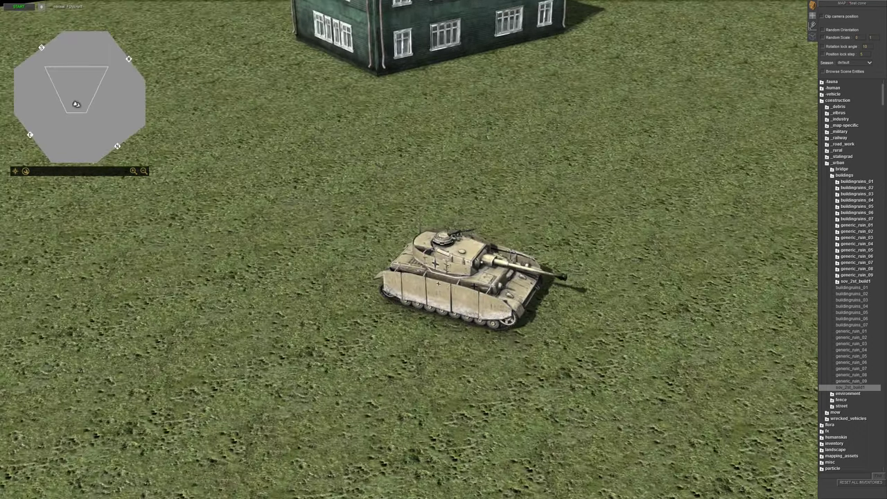
{"action": "key", "text": "Up"}
{"action": "middle_click_drag", "start_coordinate": [487, 139], "coordinate": [490, 176]}
{"action": "scroll", "coordinate": [490, 176], "scroll_direction": "down", "scroll_amount": 4}
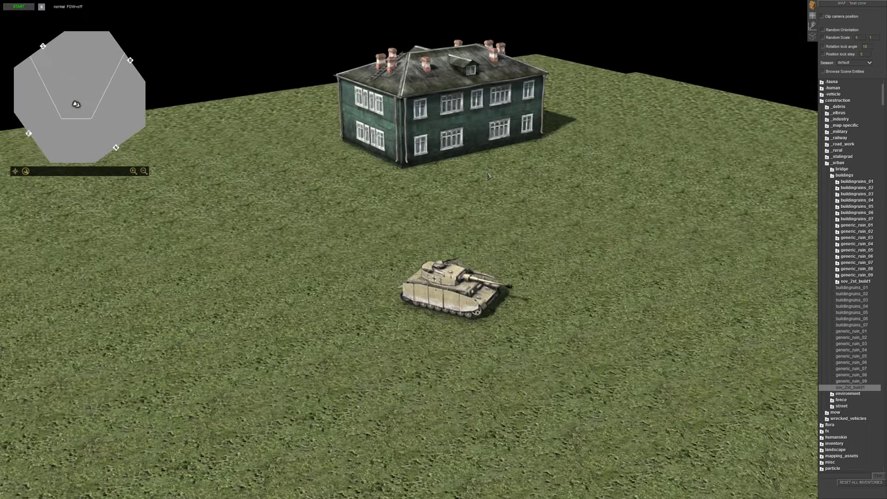
{"action": "scroll", "coordinate": [488, 176], "scroll_direction": "up", "scroll_amount": 5}
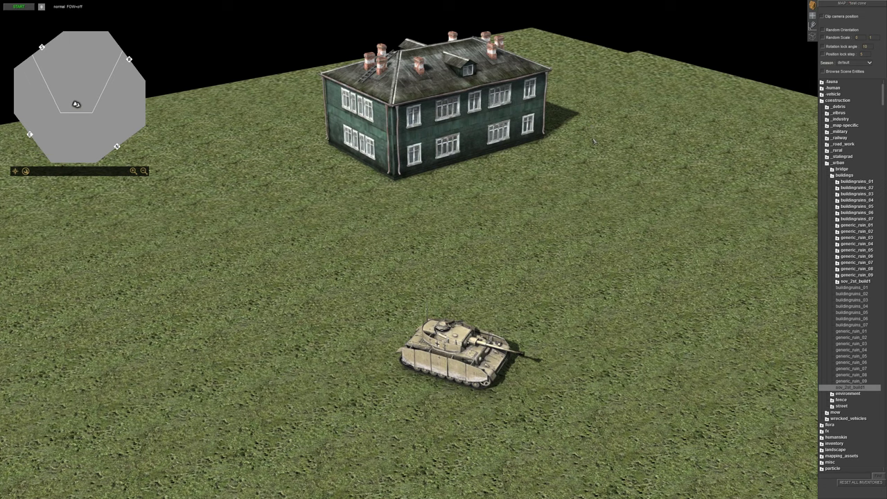
{"action": "middle_click_drag", "start_coordinate": [516, 194], "coordinate": [474, 225]}
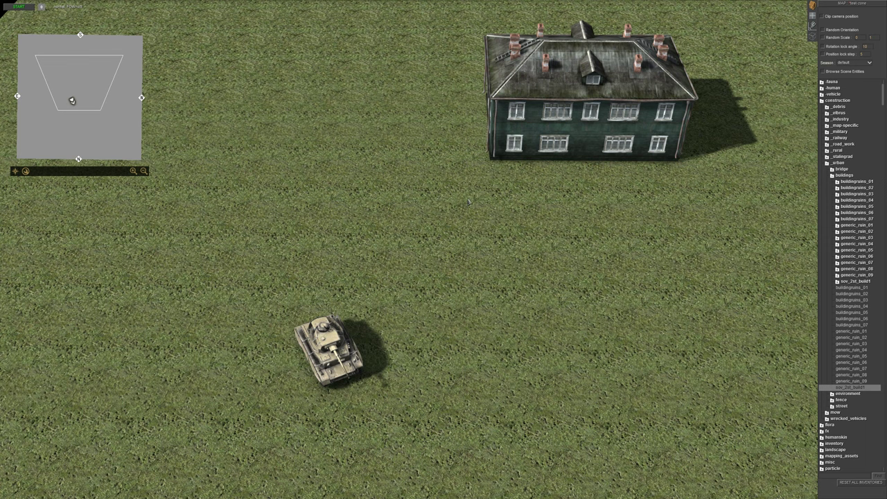
{"action": "key", "text": "Down"}
{"action": "scroll", "coordinate": [447, 267], "scroll_direction": "up", "scroll_amount": 3}
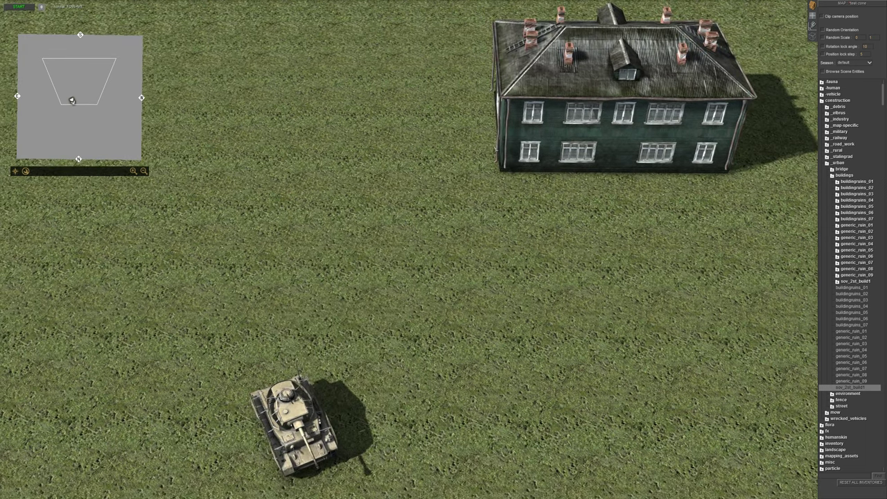
{"action": "scroll", "coordinate": [414, 290], "scroll_direction": "down", "scroll_amount": 1}
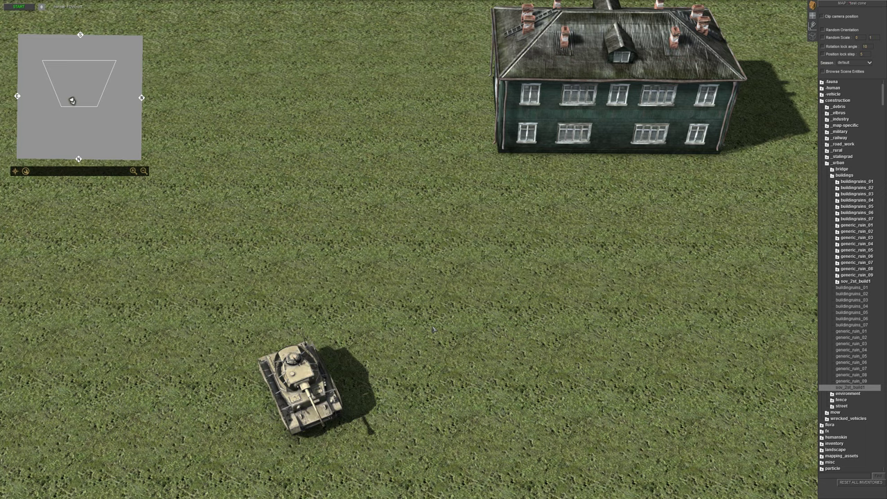
{"action": "scroll", "coordinate": [441, 316], "scroll_direction": "up", "scroll_amount": 3}
{"action": "middle_click_drag", "start_coordinate": [440, 316], "coordinate": [386, 267]}
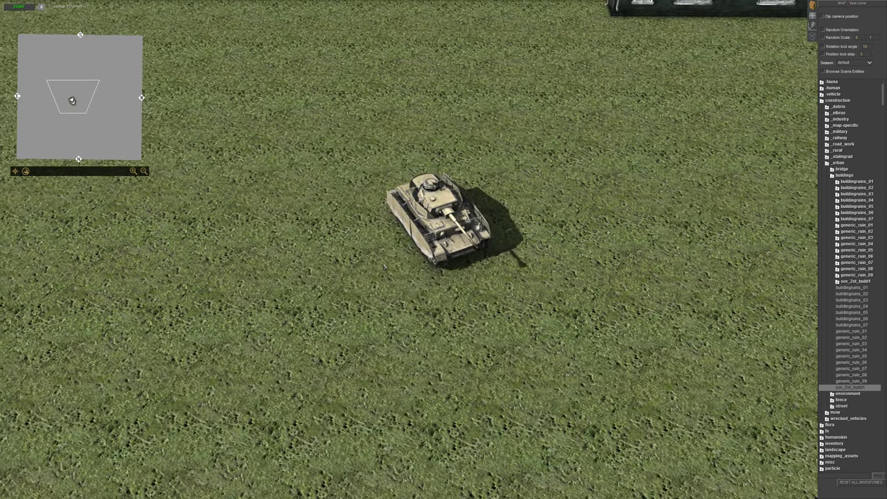
Step: Select the tank and inspect it from a low angle at different distances
{"action": "left_click", "coordinate": [432, 233]}
{"action": "scroll", "coordinate": [432, 233], "scroll_direction": "up", "scroll_amount": 2}
{"action": "middle_click_drag", "start_coordinate": [420, 221], "coordinate": [534, 53]}
{"action": "scroll", "coordinate": [534, 53], "scroll_direction": "up", "scroll_amount": 4}
{"action": "middle_click_drag", "start_coordinate": [296, 216], "coordinate": [655, 144]}
{"action": "scroll", "coordinate": [633, 151], "scroll_direction": "down", "scroll_amount": 2}
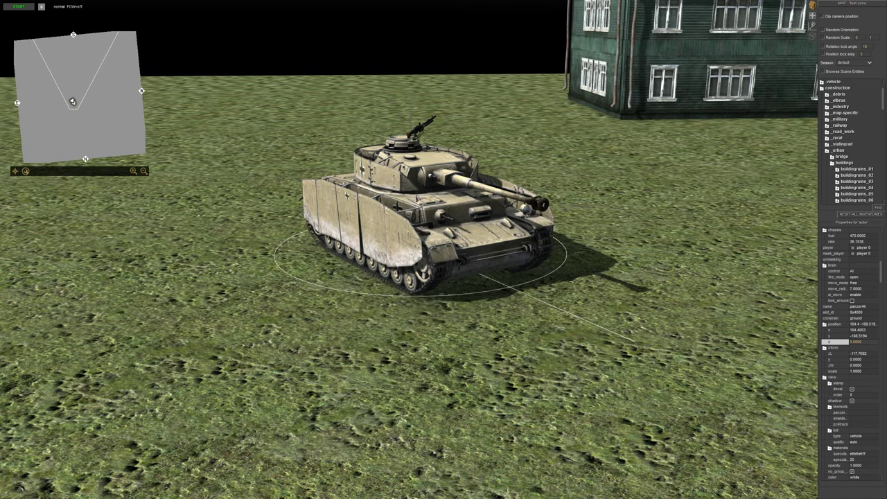
{"action": "scroll", "coordinate": [454, 173], "scroll_direction": "down", "scroll_amount": 2}
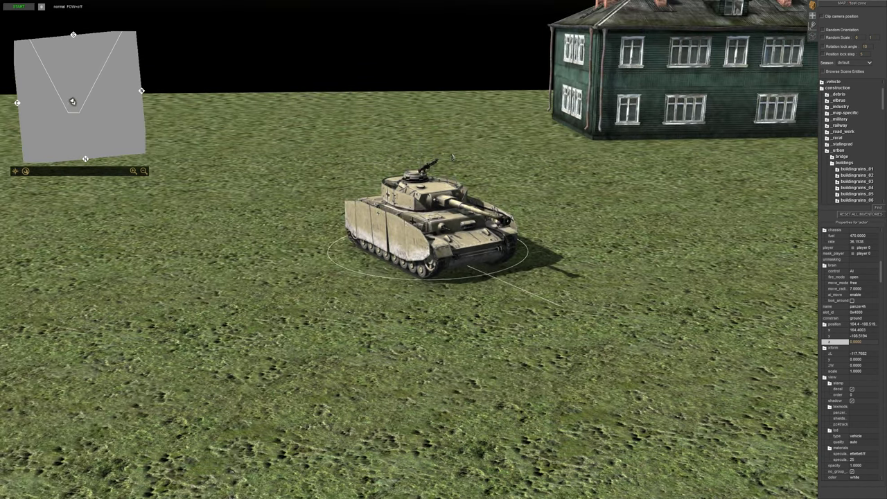
{"action": "scroll", "coordinate": [452, 156], "scroll_direction": "up", "scroll_amount": 4}
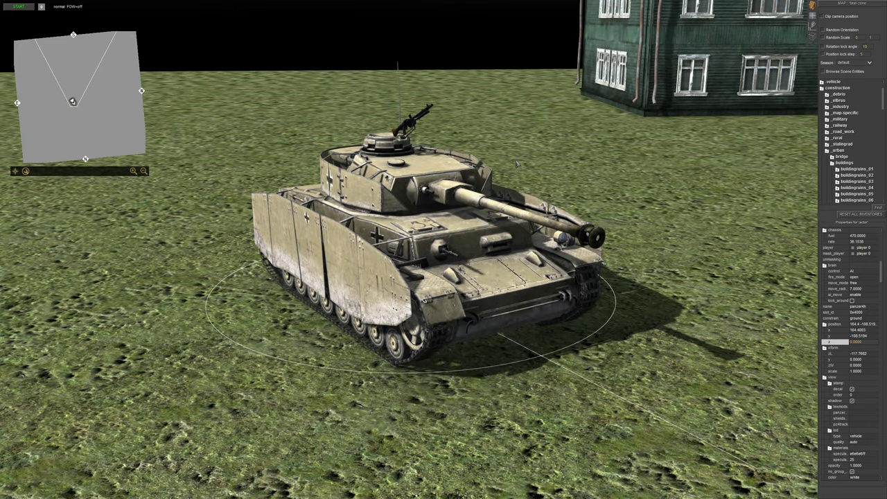
{"action": "scroll", "coordinate": [526, 147], "scroll_direction": "down", "scroll_amount": 2}
{"action": "left_click", "coordinate": [525, 148]}
Step: Switch to the game view and inspect the selected tank's inventory, moving its window clear of the minimap before closing it
{"action": "key", "text": "F1"}
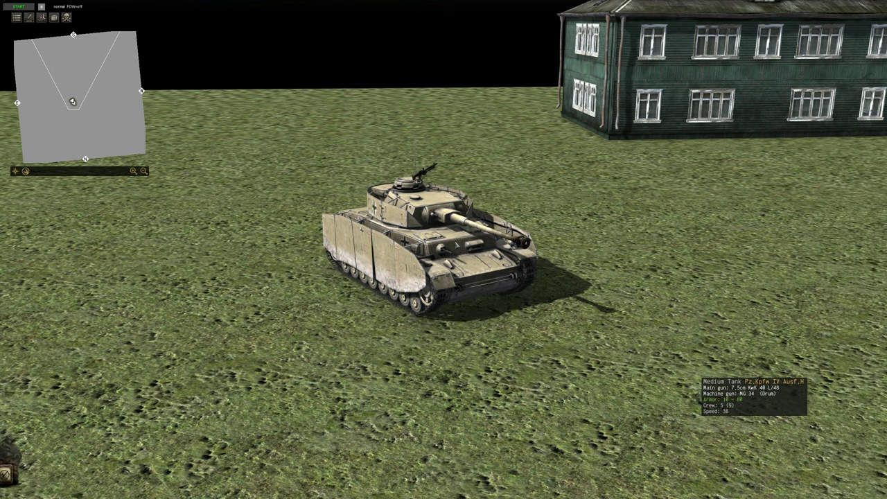
{"action": "left_click", "coordinate": [547, 228]}
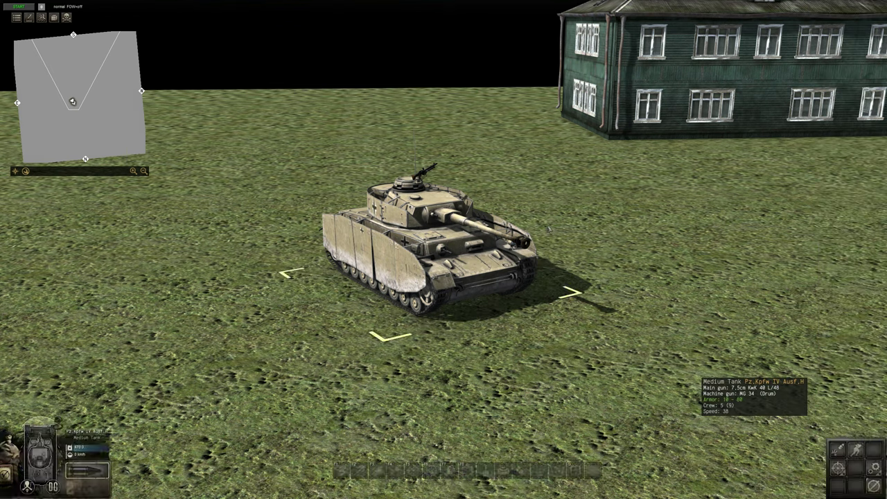
{"action": "key", "text": "i"}
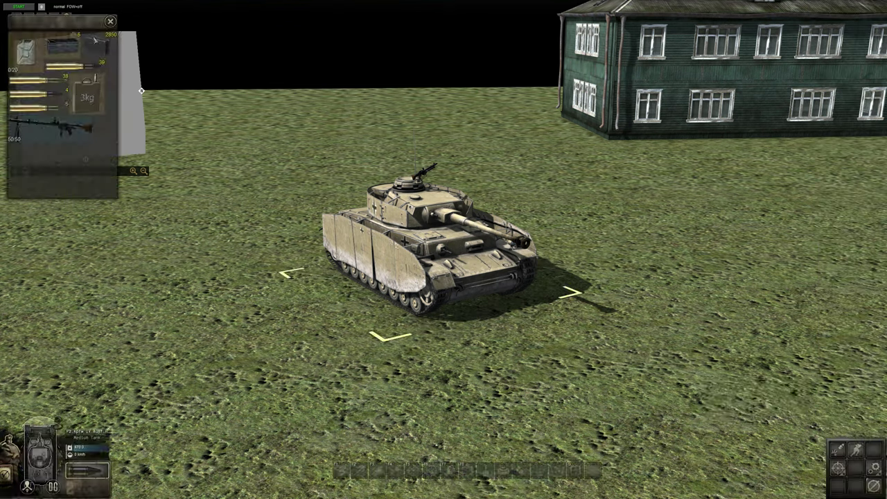
{"action": "left_click_drag", "start_coordinate": [95, 39], "coordinate": [256, 70]}
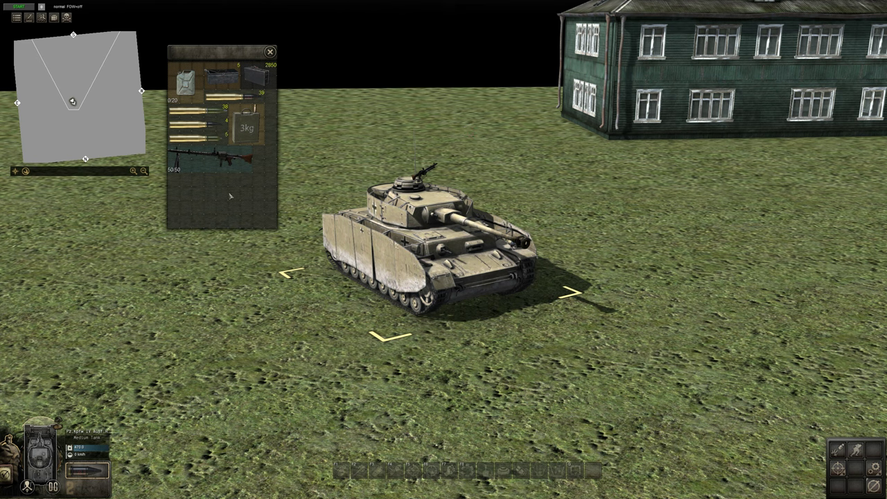
{"action": "key", "text": "i"}
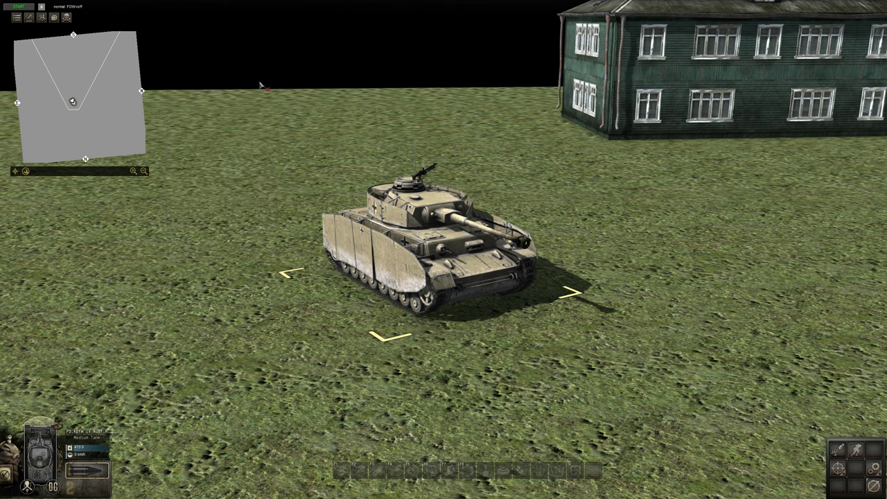
Step: Return to the editor's object mode and select the tank
{"action": "left_click", "coordinate": [697, 216]}
{"action": "key", "text": "F3"}
{"action": "key", "text": "F2"}
{"action": "left_click", "coordinate": [477, 295]}
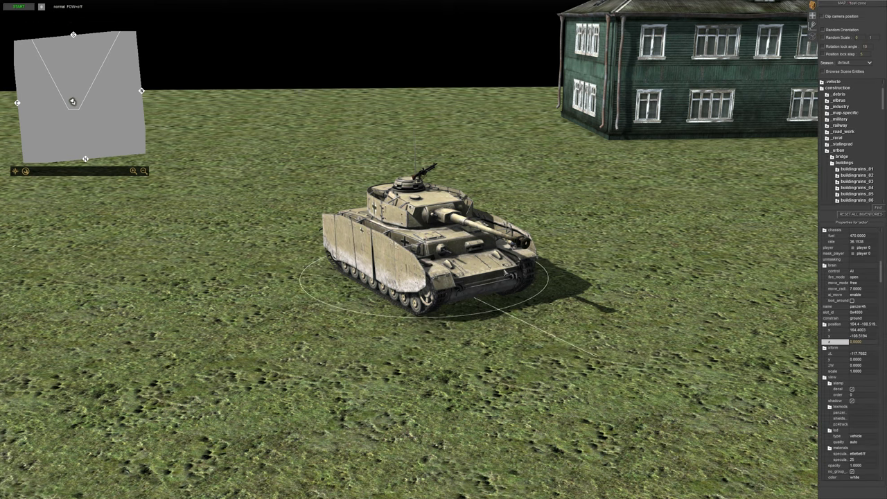
Step: Open the tank's inventory from the object mode and move its window up and away from the tank
{"action": "left_click", "coordinate": [650, 294]}
{"action": "left_click", "coordinate": [449, 296]}
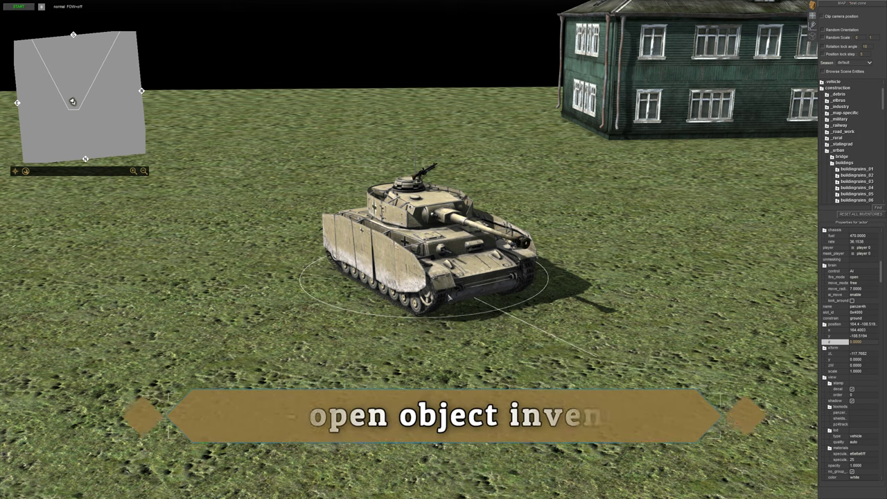
{"action": "key", "text": "u"}
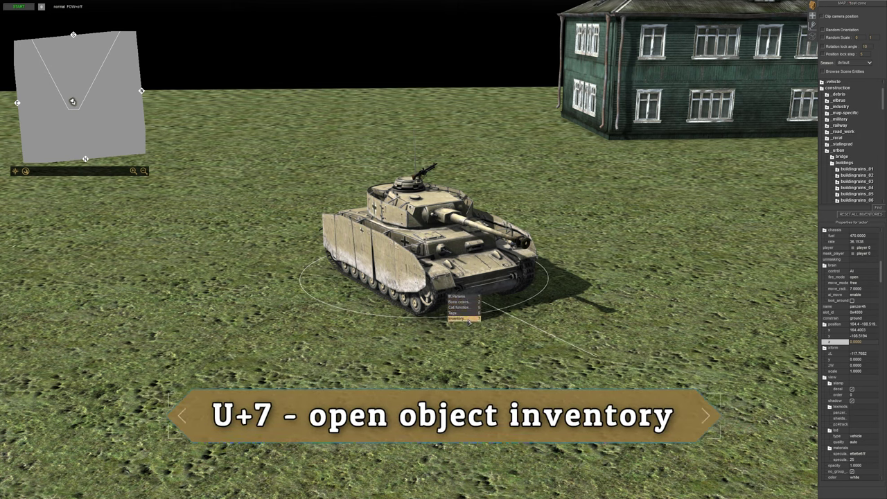
{"action": "key", "text": "7"}
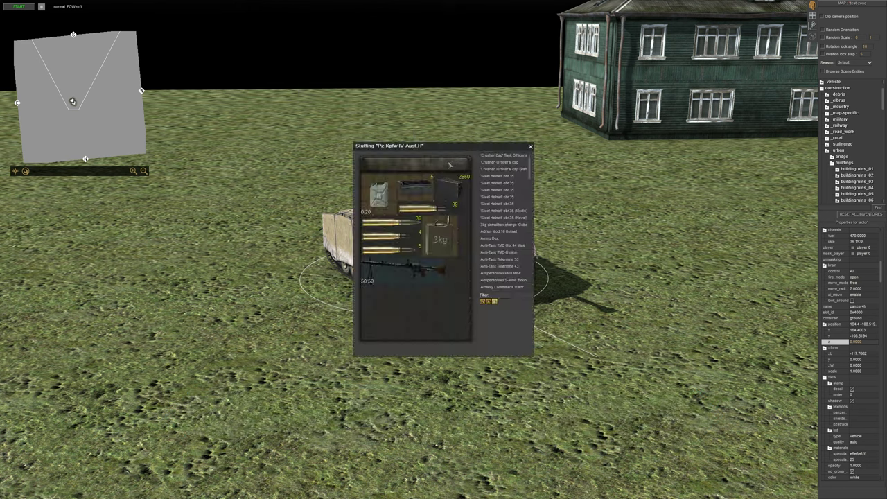
{"action": "left_click_drag", "start_coordinate": [457, 144], "coordinate": [524, 73]}
Step: Add a stack of 150 M24 Grenades to the tank's inventory and delete that stack
{"action": "left_click_drag", "start_coordinate": [603, 110], "coordinate": [600, 142]}
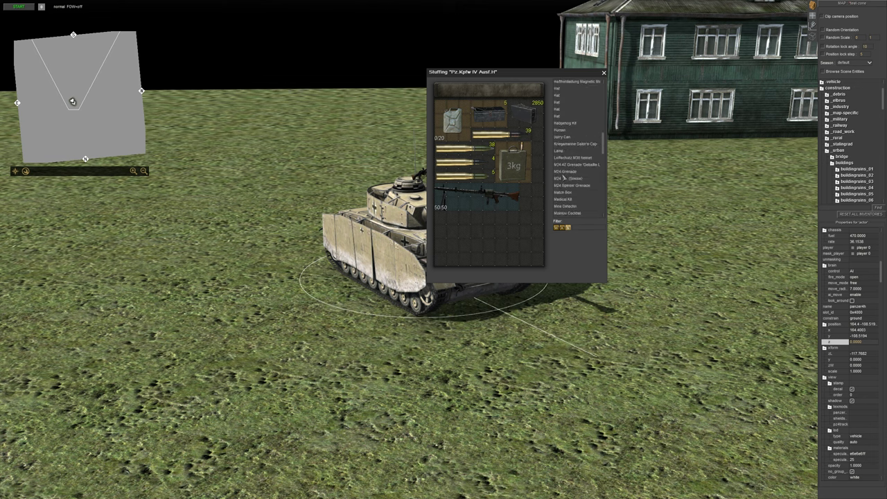
{"action": "left_click", "coordinate": [563, 173]}
{"action": "left_click_drag", "start_coordinate": [560, 184], "coordinate": [524, 226]}
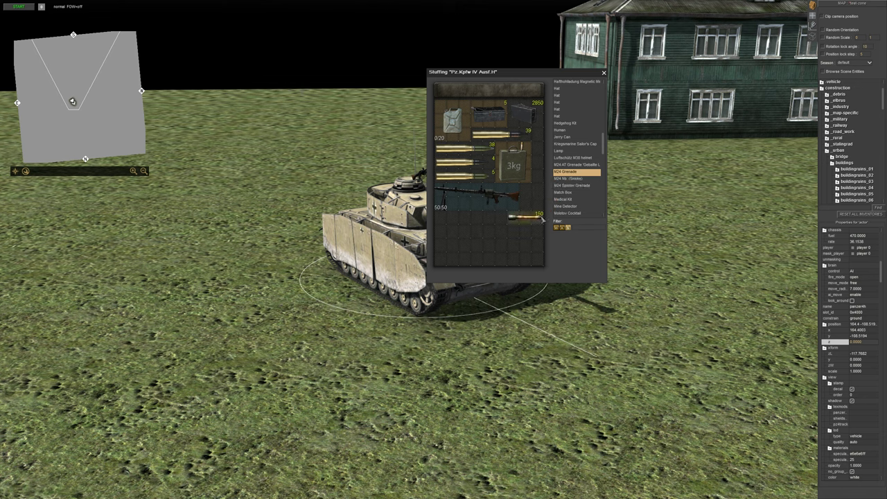
{"action": "left_click_drag", "start_coordinate": [569, 207], "coordinate": [468, 231]}
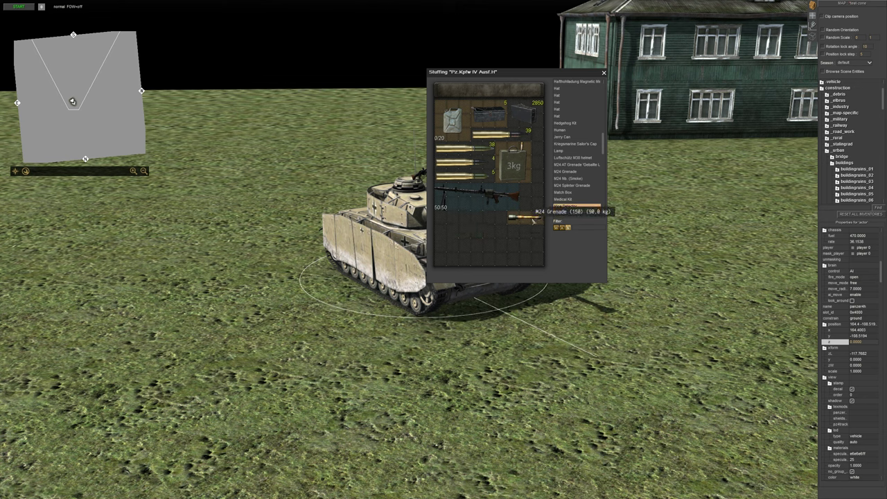
{"action": "key", "text": "Delete"}
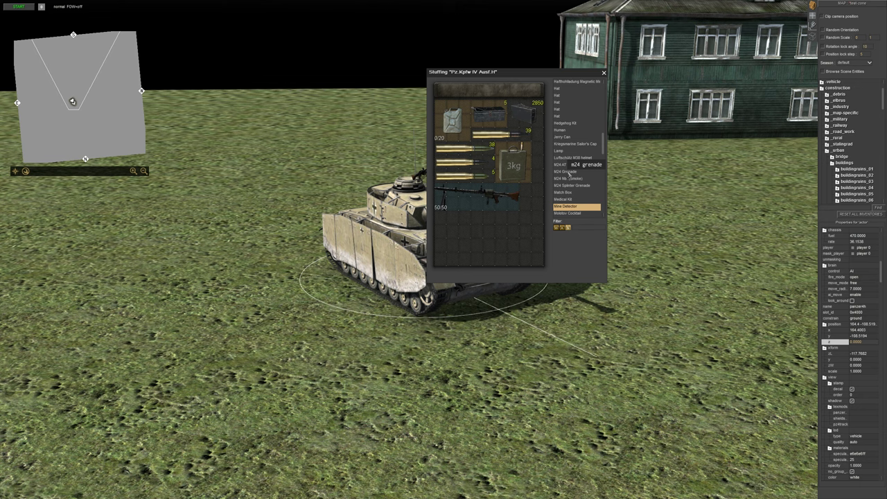
Step: Add a single M24 Grenade to the tank's inventory below the machine gun and close the inventory
{"action": "double_click", "coordinate": [569, 174]}
{"action": "left_click_drag", "start_coordinate": [453, 220], "coordinate": [453, 232]}
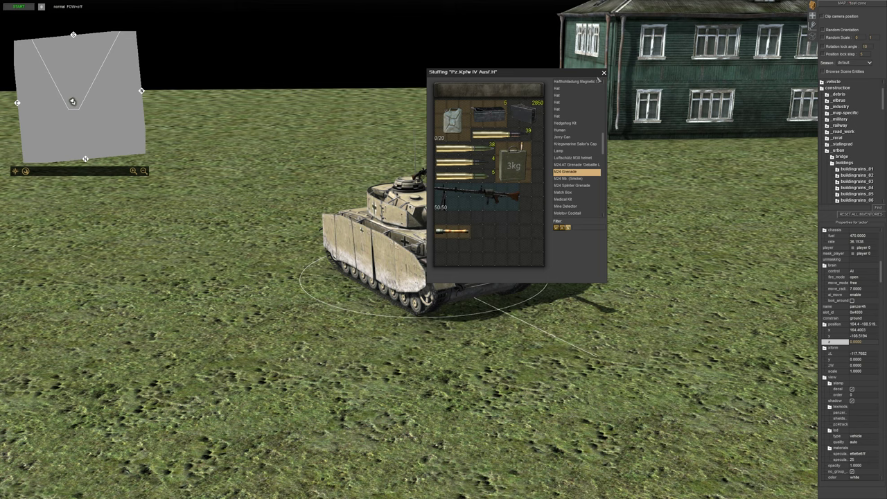
{"action": "left_click", "coordinate": [604, 73]}
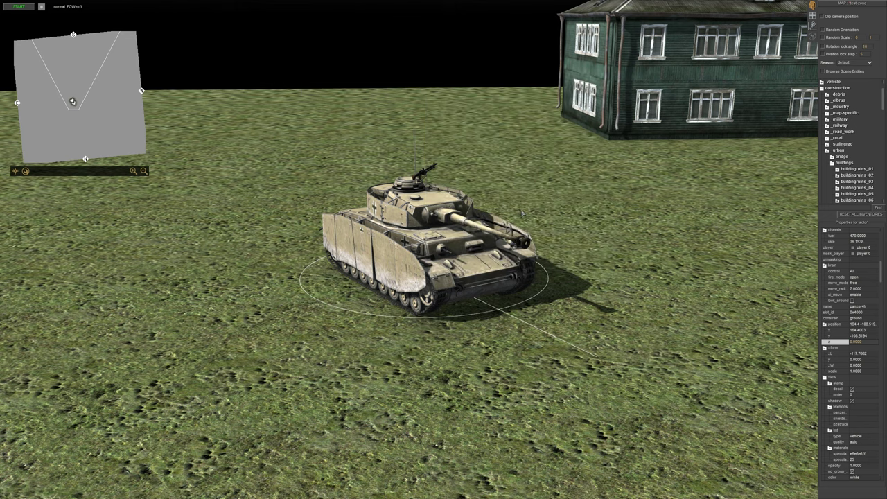
Step: Deselect the tank, collapse the _urban folder and expand construction, _military and boxes in the object tree
{"action": "left_click", "coordinate": [657, 260]}
{"action": "left_click", "coordinate": [829, 157]}
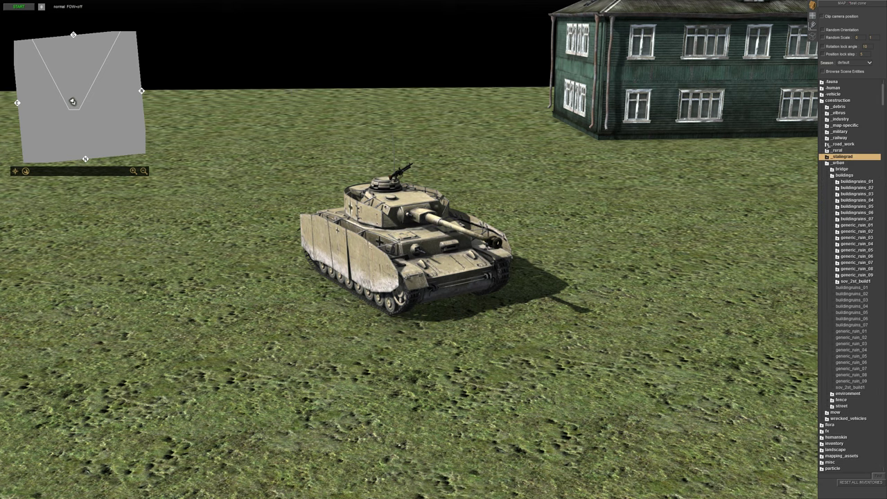
{"action": "double_click", "coordinate": [847, 101]}
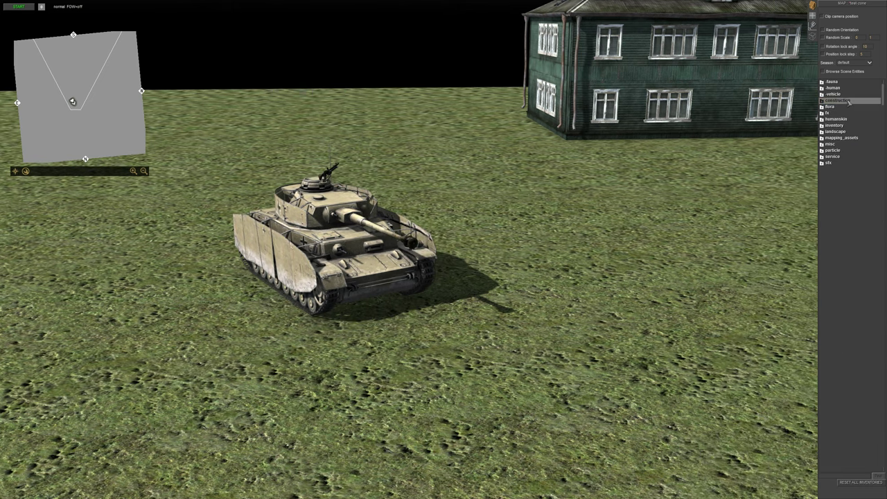
{"action": "double_click", "coordinate": [847, 101]}
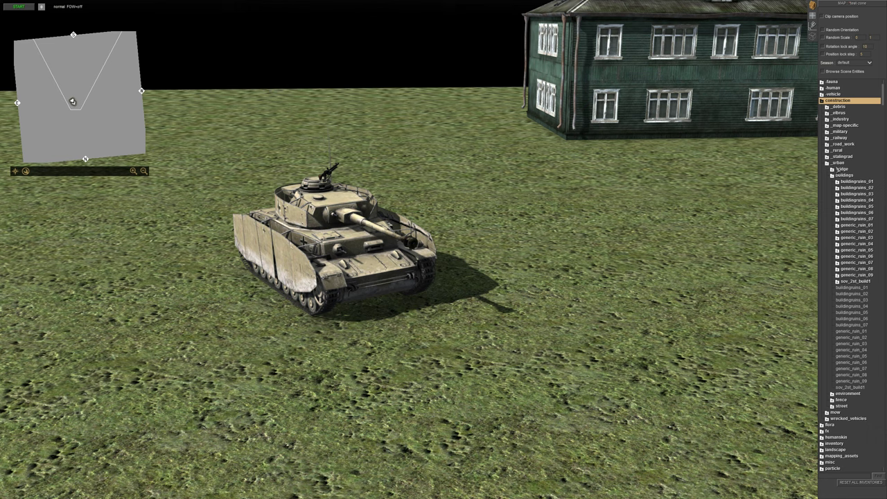
{"action": "double_click", "coordinate": [841, 162]}
{"action": "double_click", "coordinate": [839, 132]}
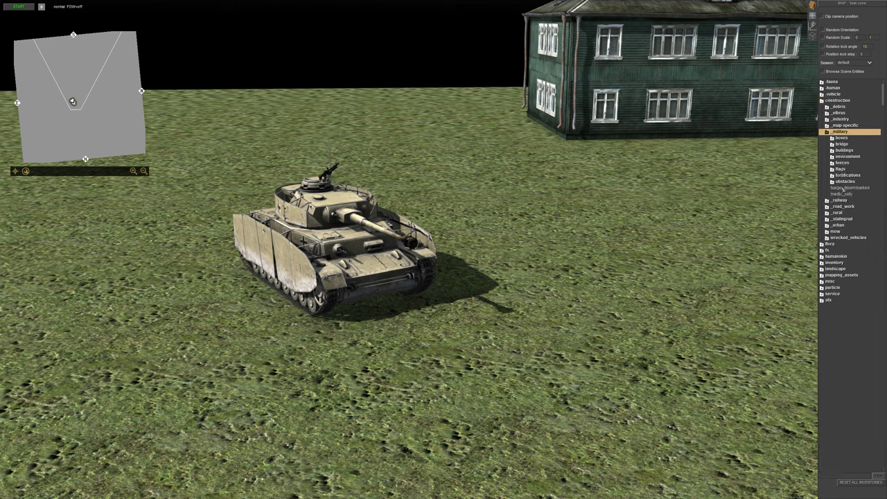
{"action": "left_click", "coordinate": [840, 139]}
{"action": "double_click", "coordinate": [839, 140]}
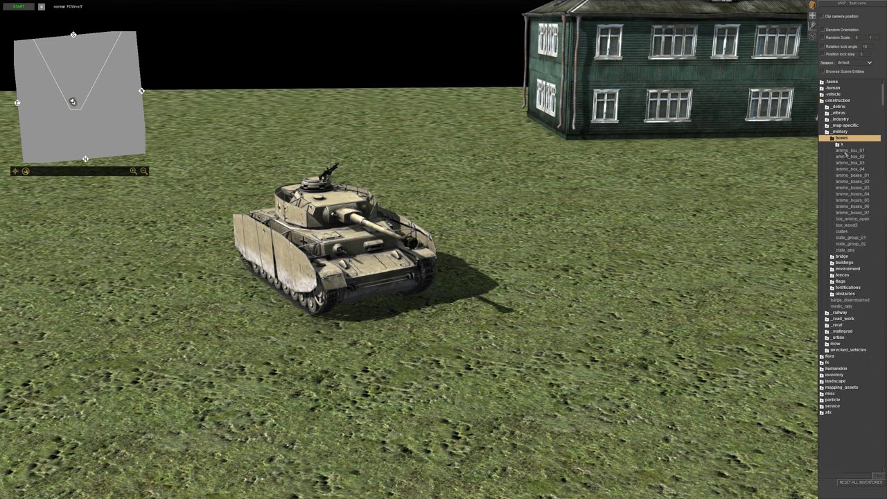
Step: Place an ammo_box_01 on the grass beside the tank at about x 5.18, y -71.30
{"action": "left_click", "coordinate": [845, 152]}
{"action": "middle_click_drag", "start_coordinate": [612, 247], "coordinate": [552, 282]}
{"action": "left_click", "coordinate": [551, 282]}
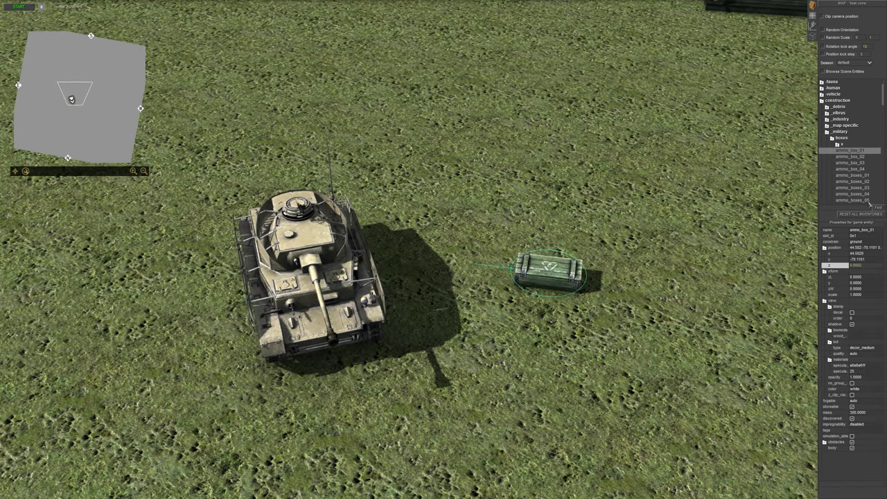
{"action": "scroll", "coordinate": [863, 218], "scroll_direction": "up", "scroll_amount": 3}
{"action": "middle_click_drag", "start_coordinate": [393, 312], "coordinate": [412, 271]}
{"action": "left_click_drag", "start_coordinate": [412, 271], "coordinate": [534, 267]}
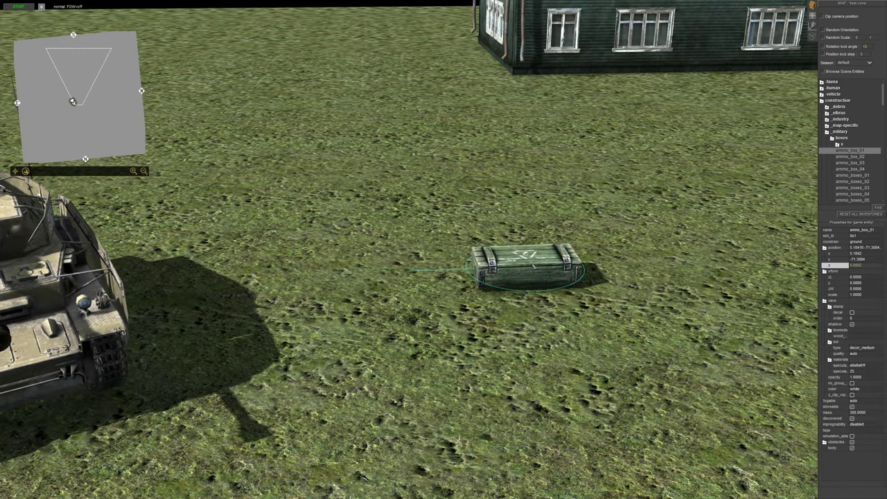
Step: Open the ammo box's inventory, move its window clear of the box and filter the item list to weapons
{"action": "right_click", "coordinate": [534, 265]}
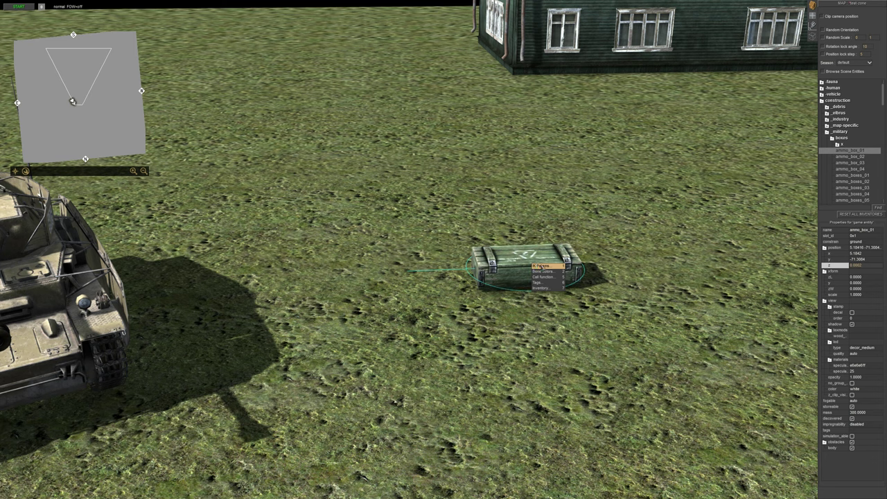
{"action": "left_click", "coordinate": [552, 289]}
{"action": "left_click_drag", "start_coordinate": [527, 249], "coordinate": [447, 207]}
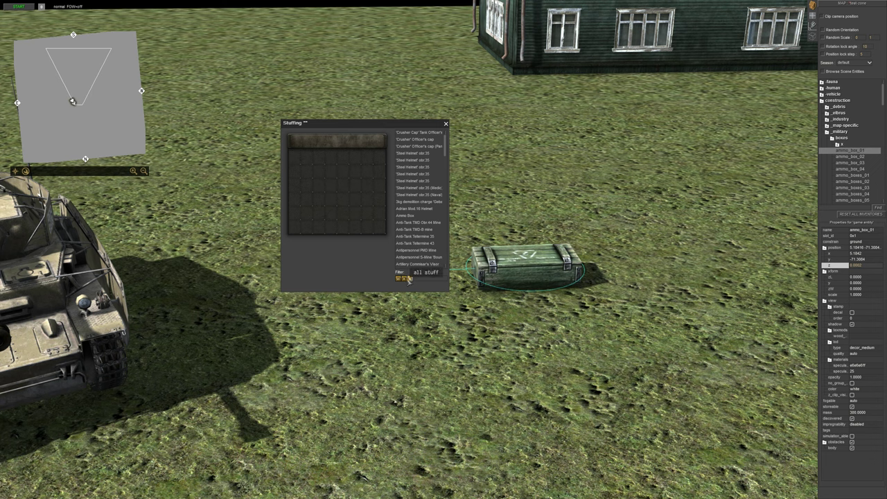
{"action": "left_click", "coordinate": [400, 280]}
{"action": "left_click_drag", "start_coordinate": [449, 154], "coordinate": [441, 178]}
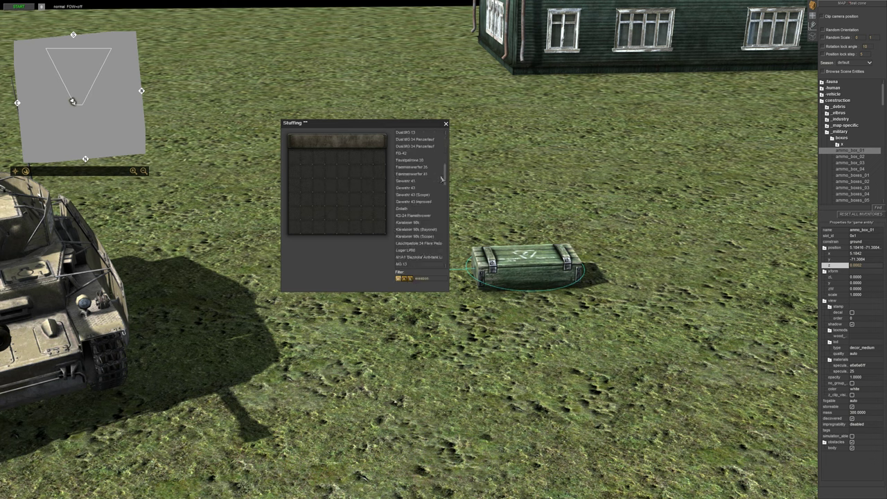
Step: Try adding a single Gewehr 41 and a stack of 50 to the ammo box, removing the added rifles again
{"action": "double_click", "coordinate": [407, 180]}
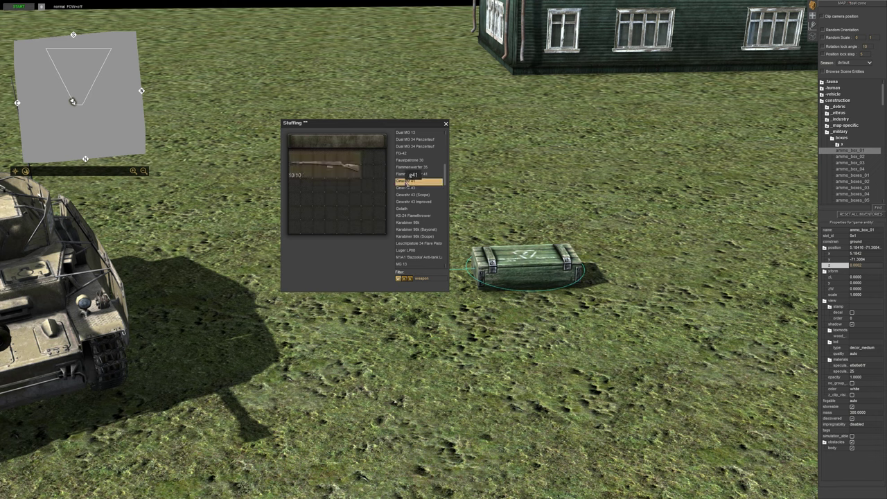
{"action": "left_click_drag", "start_coordinate": [407, 178], "coordinate": [322, 194]}
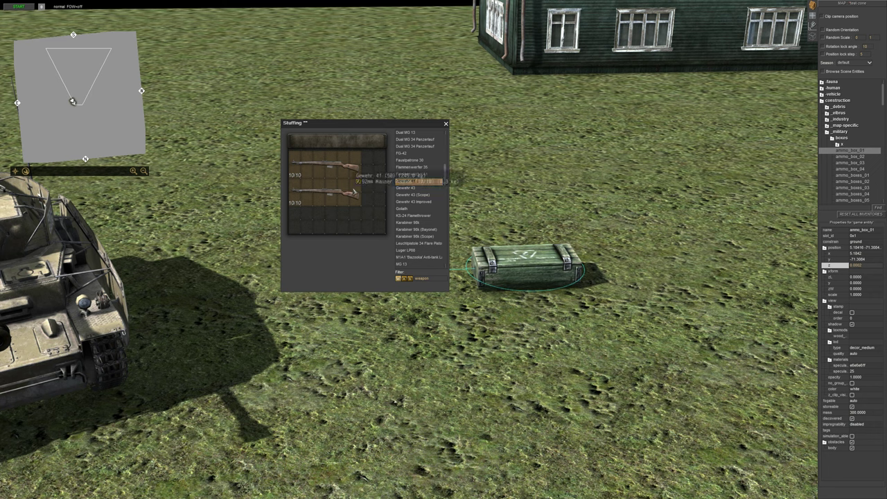
{"action": "key", "text": "Delete"}
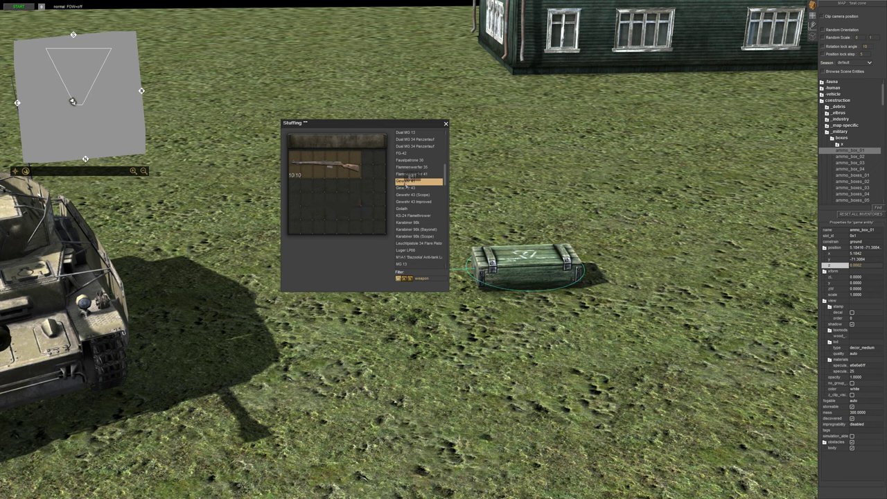
{"action": "left_click_drag", "start_coordinate": [409, 179], "coordinate": [348, 164]}
{"action": "right_click", "coordinate": [348, 175]}
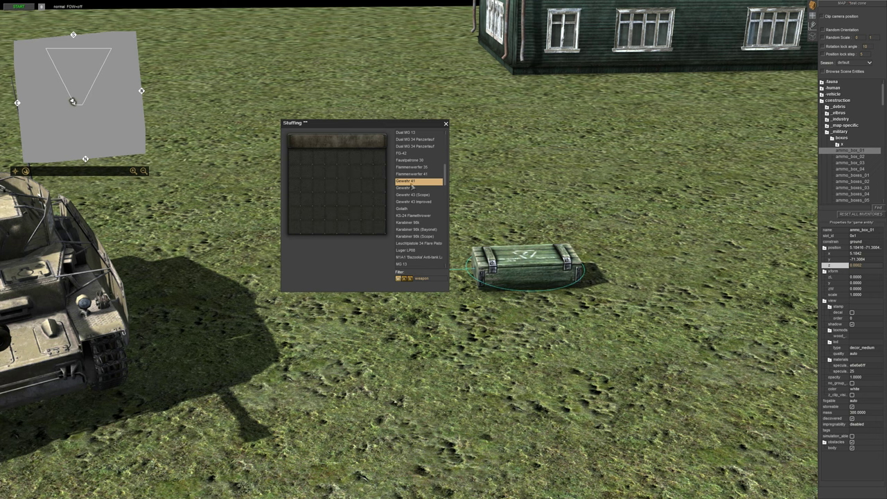
Step: Add one Gewehr 41 to the ammo box and filter the item list to ammo
{"action": "double_click", "coordinate": [414, 181]}
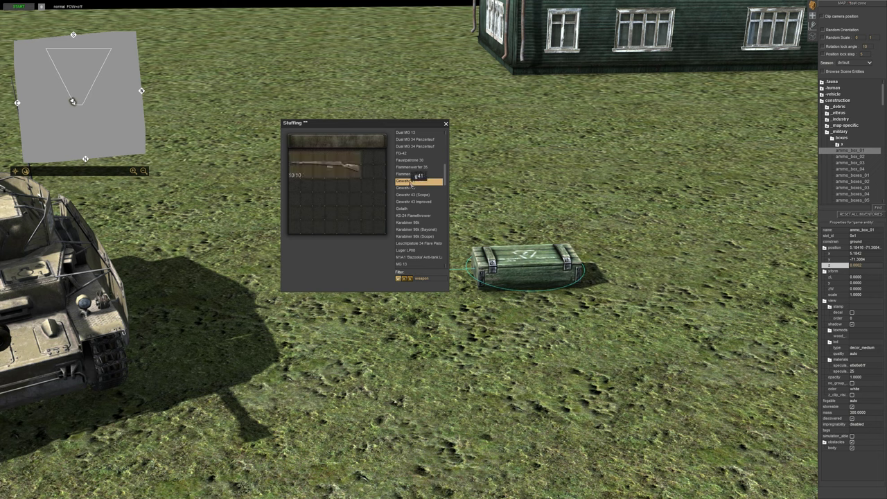
{"action": "left_click", "coordinate": [403, 278]}
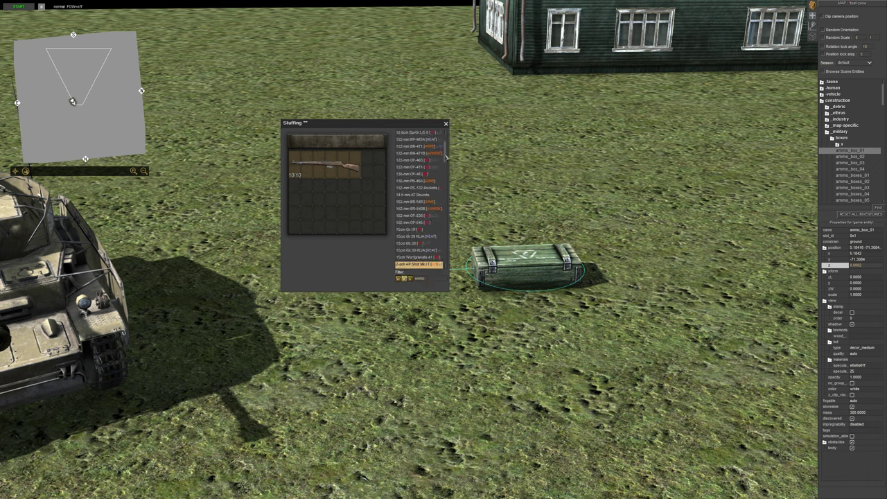
Step: Add three stacks of 7.92mm Mauser Rounds to the ammo box around the rifle and close the inventory
{"action": "mouse_move", "coordinate": [447, 157]}
{"action": "left_mouse_down"}
{"action": "mouse_move", "coordinate": [447, 261]}
{"action": "mouse_move", "coordinate": [443, 159]}
{"action": "mouse_move", "coordinate": [443, 168]}
{"action": "left_mouse_up"}
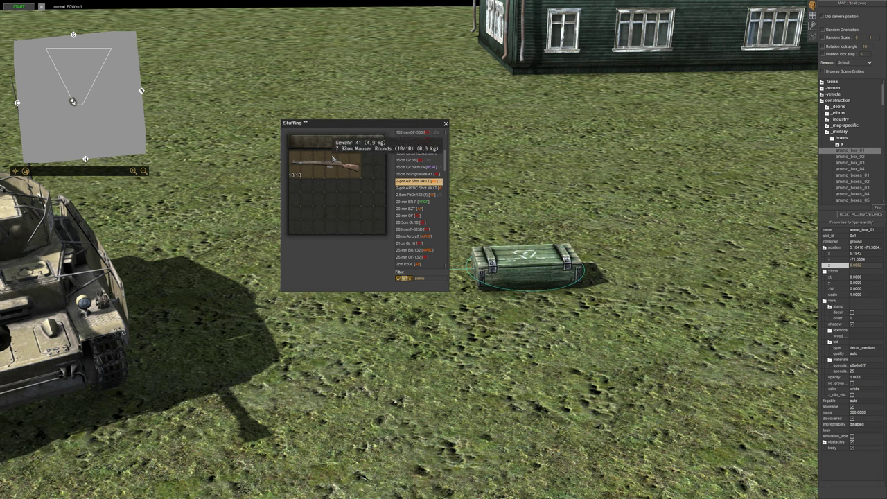
{"action": "scroll", "coordinate": [439, 194], "scroll_direction": "down", "scroll_amount": 5}
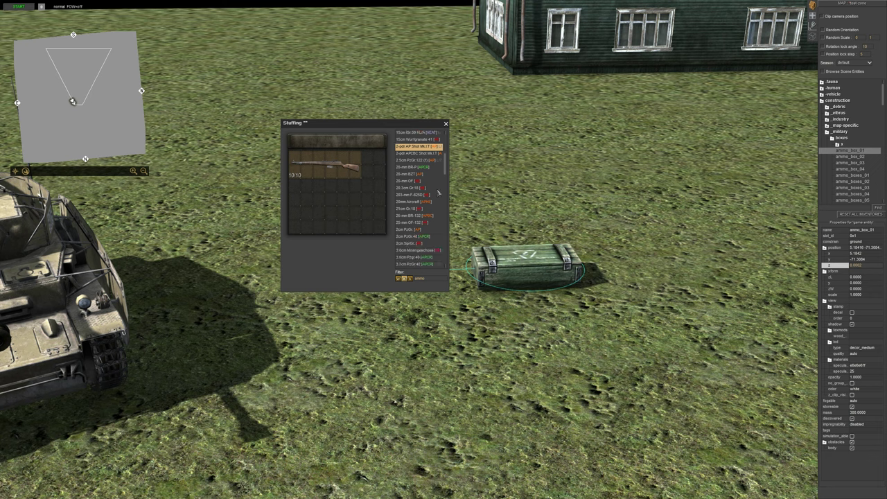
{"action": "left_click_drag", "start_coordinate": [447, 168], "coordinate": [448, 206]}
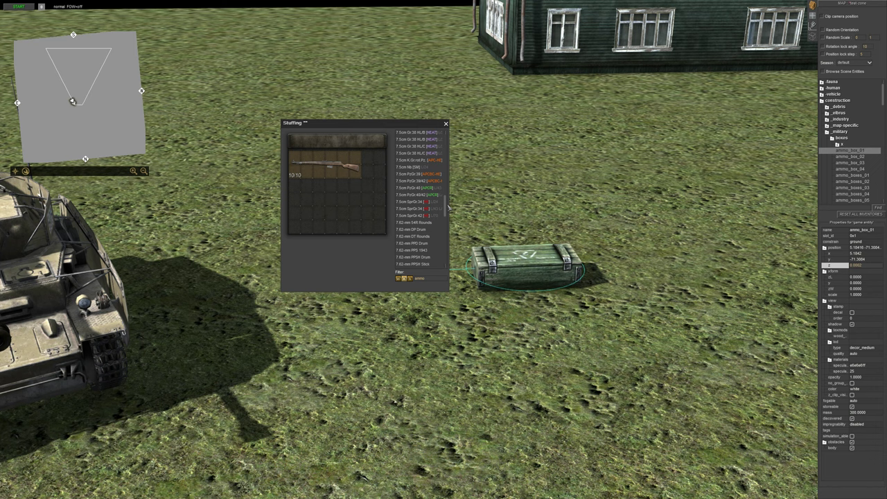
{"action": "left_click_drag", "start_coordinate": [448, 206], "coordinate": [448, 219]}
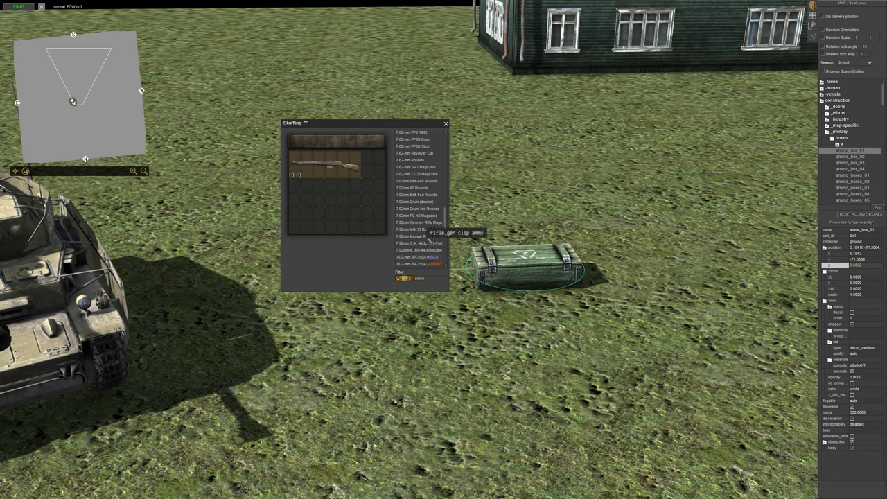
{"action": "left_click", "coordinate": [426, 238]}
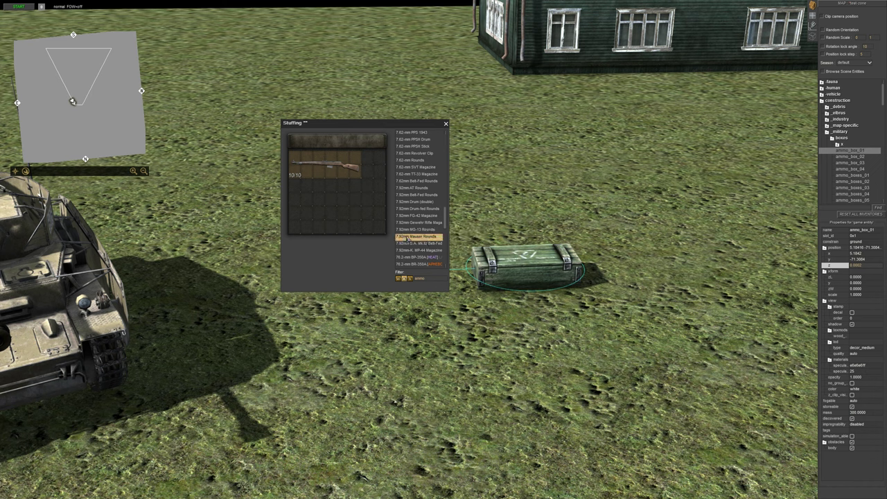
{"action": "left_click_drag", "start_coordinate": [408, 238], "coordinate": [369, 158]}
{"action": "left_click_drag", "start_coordinate": [408, 240], "coordinate": [370, 176]}
{"action": "left_click_drag", "start_coordinate": [405, 238], "coordinate": [294, 185]}
{"action": "left_click_drag", "start_coordinate": [422, 252], "coordinate": [391, 192]}
{"action": "key", "text": "Escape"}
Step: Reopen the ammo box's inventory to check its stored rifle and ammunition, and close it
{"action": "scroll", "coordinate": [392, 194], "scroll_direction": "down", "scroll_amount": 5}
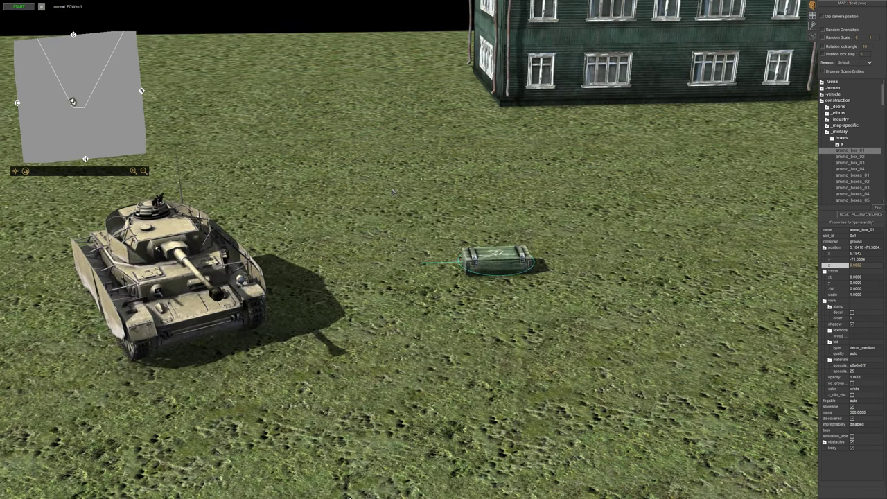
{"action": "middle_click_drag", "start_coordinate": [392, 194], "coordinate": [475, 213]}
{"action": "scroll", "coordinate": [486, 181], "scroll_direction": "up", "scroll_amount": 5}
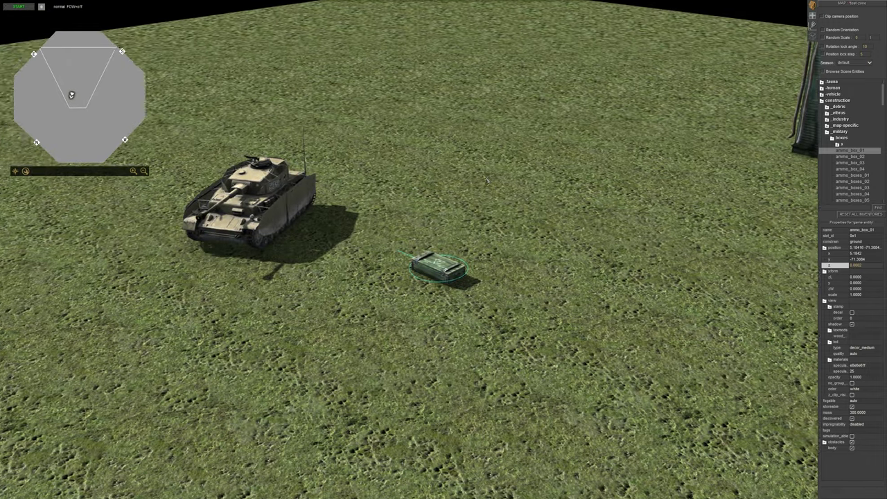
{"action": "scroll", "coordinate": [487, 182], "scroll_direction": "down", "scroll_amount": 5}
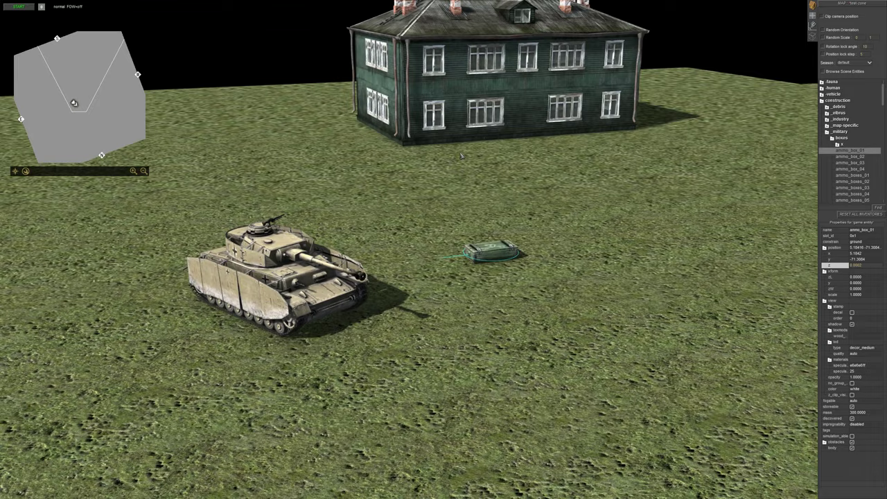
{"action": "middle_click_drag", "start_coordinate": [462, 157], "coordinate": [409, 192]}
{"action": "scroll", "coordinate": [449, 191], "scroll_direction": "up", "scroll_amount": 3}
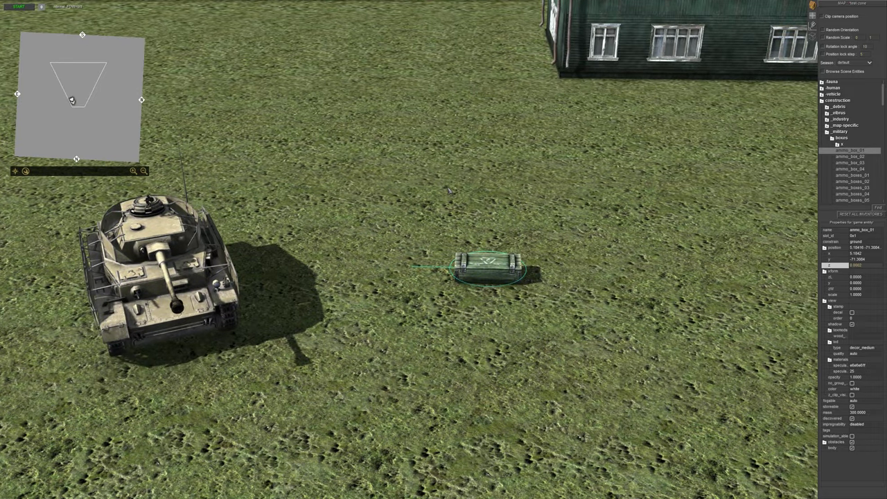
{"action": "right_click", "coordinate": [449, 191]}
{"action": "left_click", "coordinate": [449, 196]}
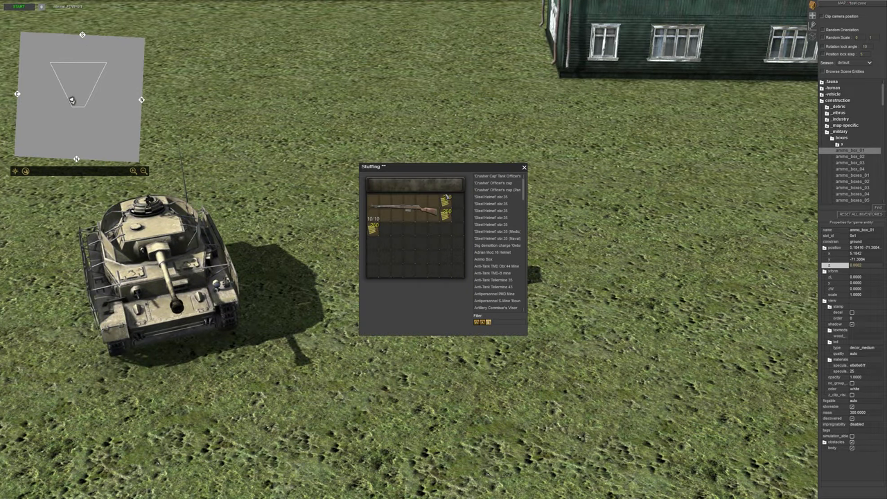
{"action": "left_click", "coordinate": [524, 168]}
Step: Examine the tank and the ammo box from farther away, selecting each in turn and leaving both deselected
{"action": "scroll", "coordinate": [516, 251], "scroll_direction": "down", "scroll_amount": 5}
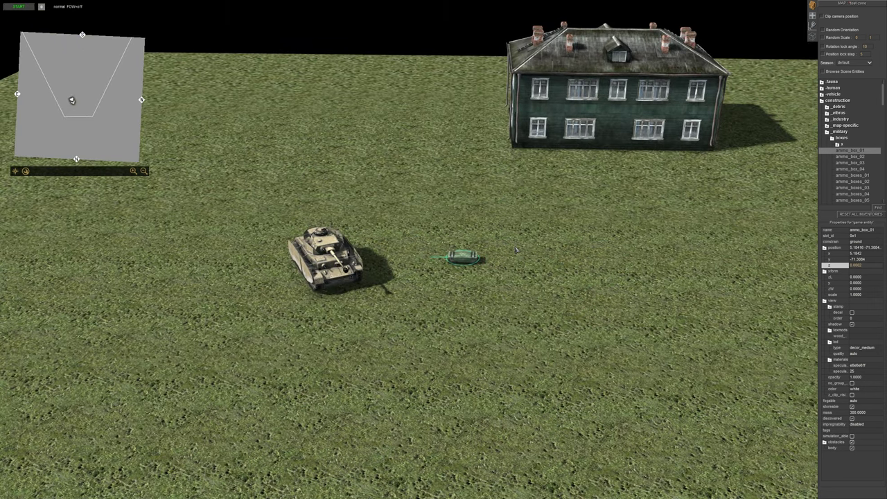
{"action": "left_click", "coordinate": [516, 250]}
{"action": "middle_click_drag", "start_coordinate": [516, 251], "coordinate": [572, 257]}
{"action": "left_click", "coordinate": [335, 298]}
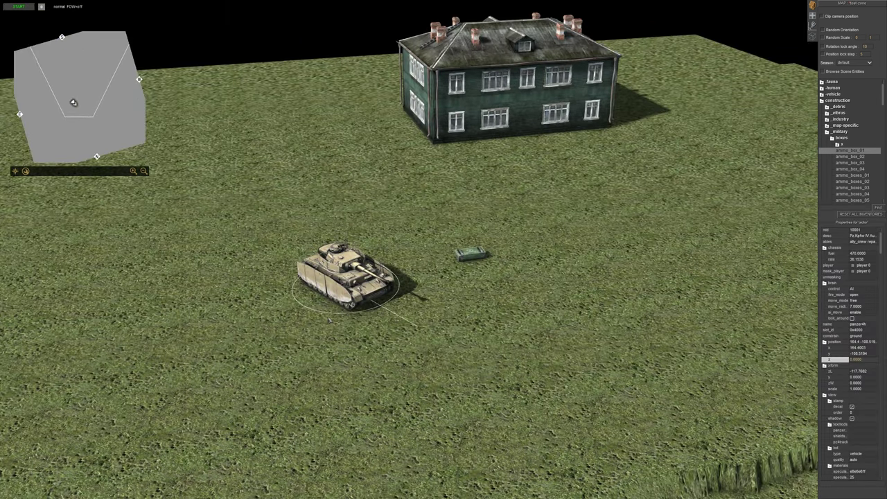
{"action": "left_click", "coordinate": [494, 298]}
{"action": "middle_click_drag", "start_coordinate": [495, 296], "coordinate": [468, 304]}
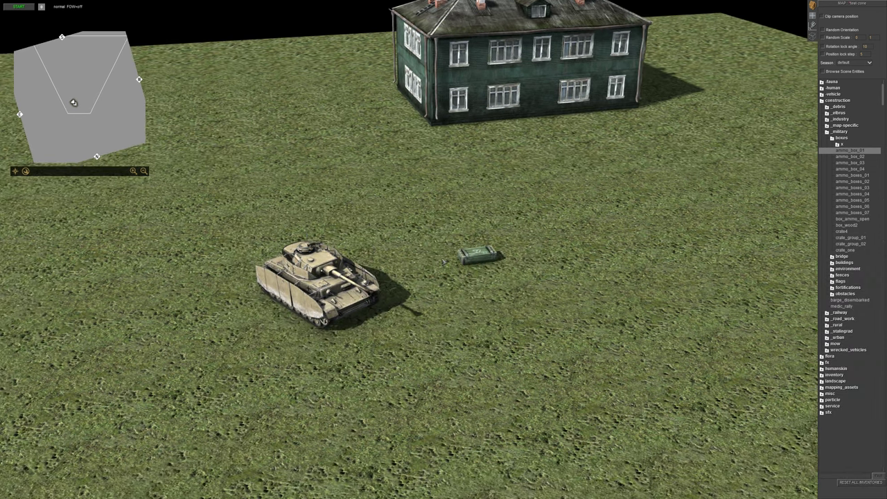
{"action": "left_click", "coordinate": [476, 253]}
{"action": "left_click", "coordinate": [563, 314]}
{"action": "middle_click_drag", "start_coordinate": [563, 315], "coordinate": [510, 296]}
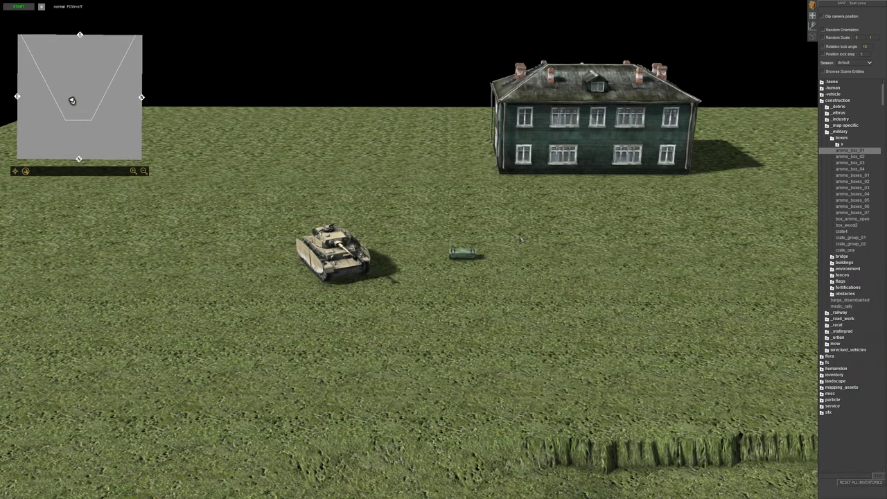
{"action": "middle_click_drag", "start_coordinate": [523, 242], "coordinate": [522, 257]}
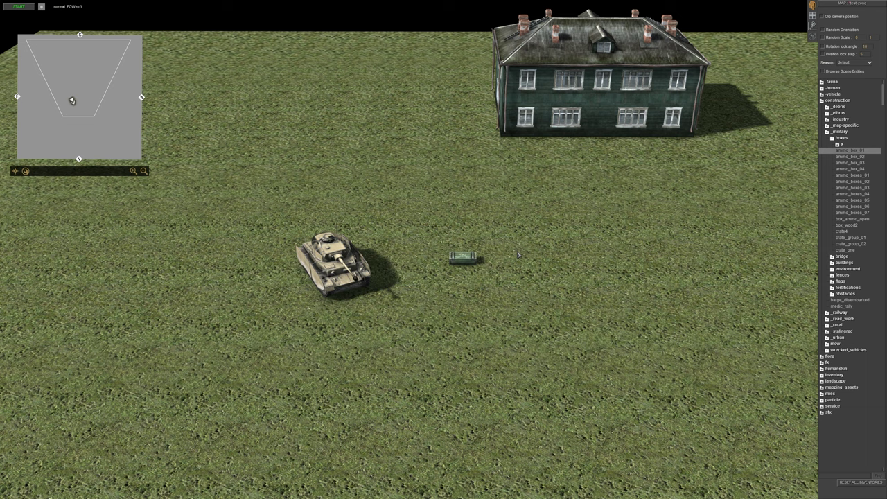